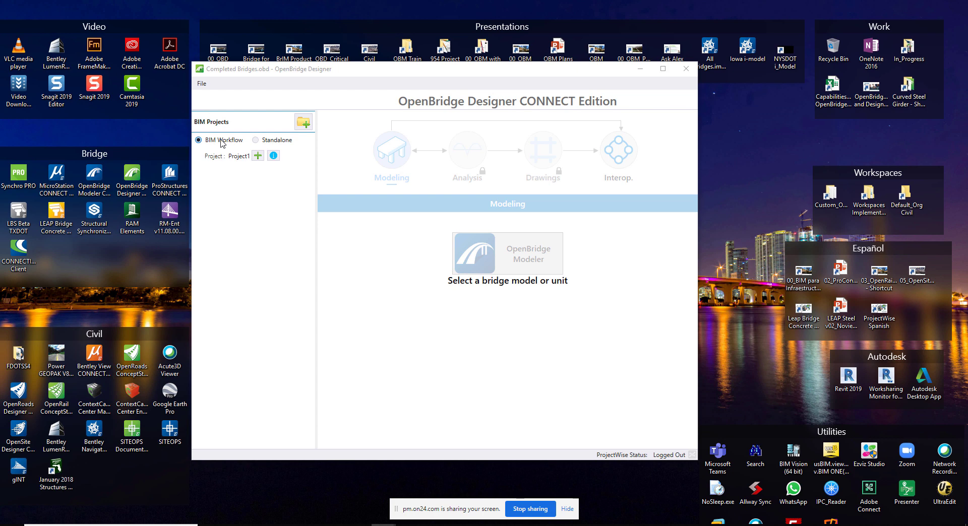
click(270, 143)
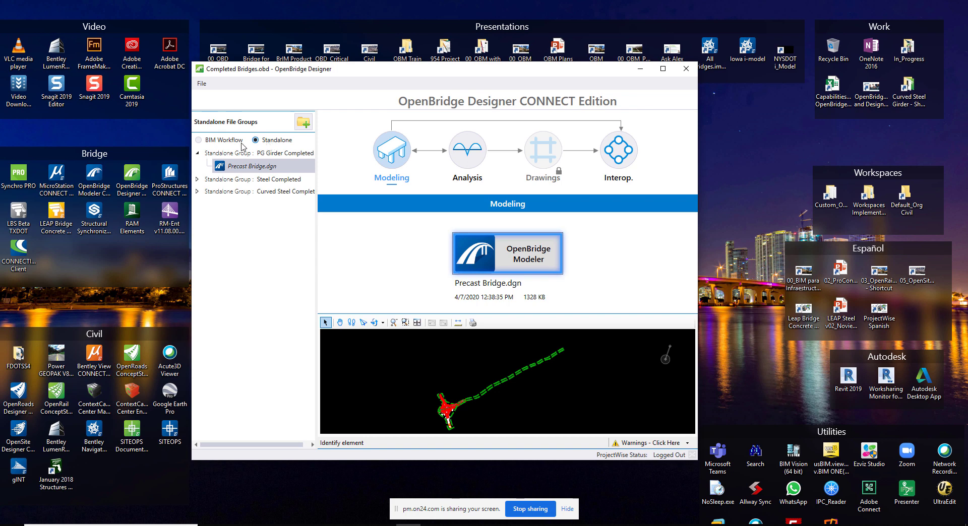
click(211, 143)
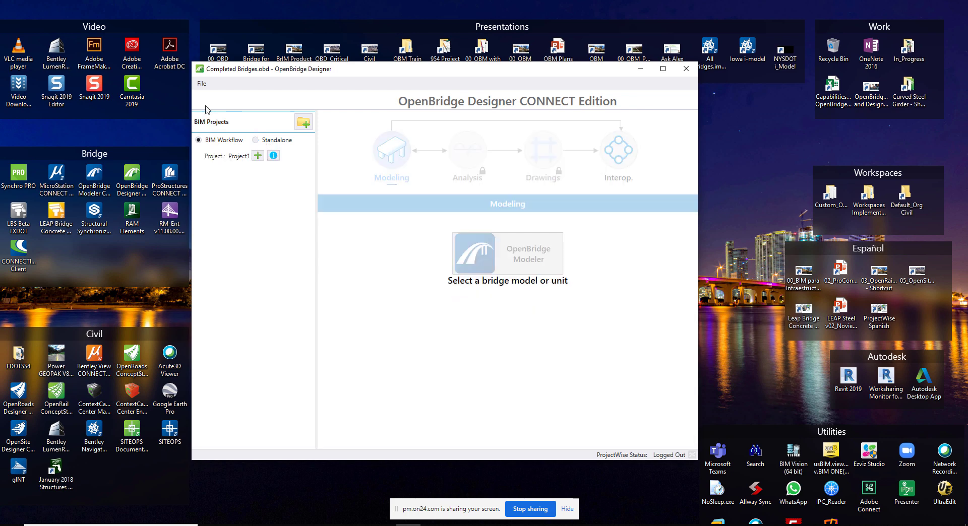
click(202, 85)
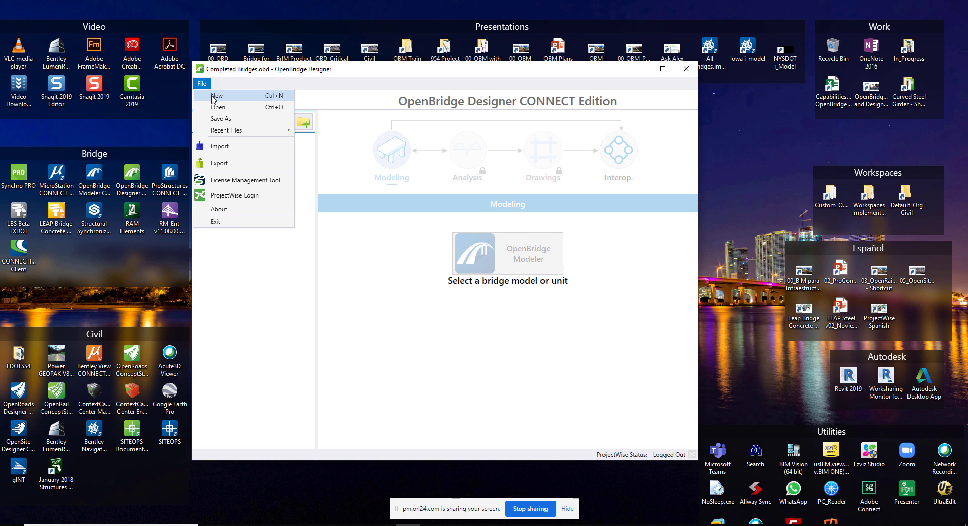
click(212, 96)
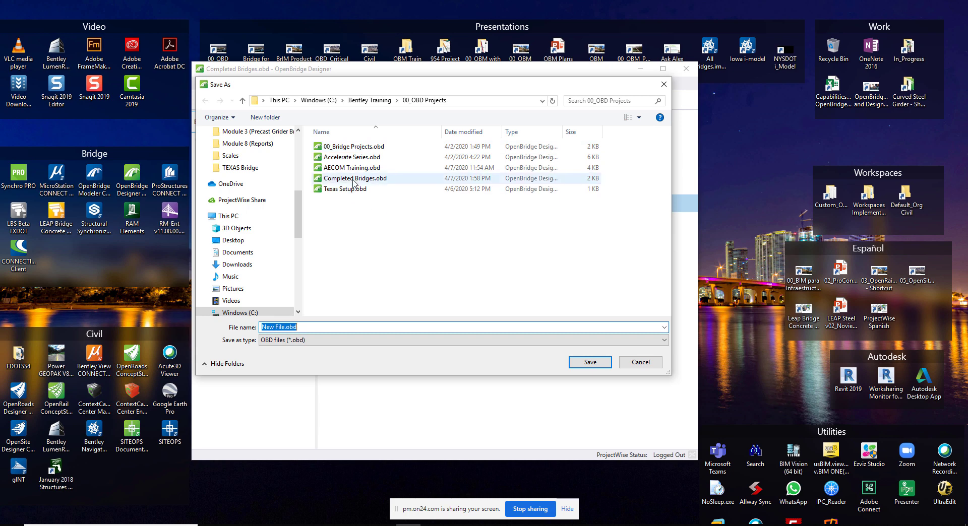
click(640, 363)
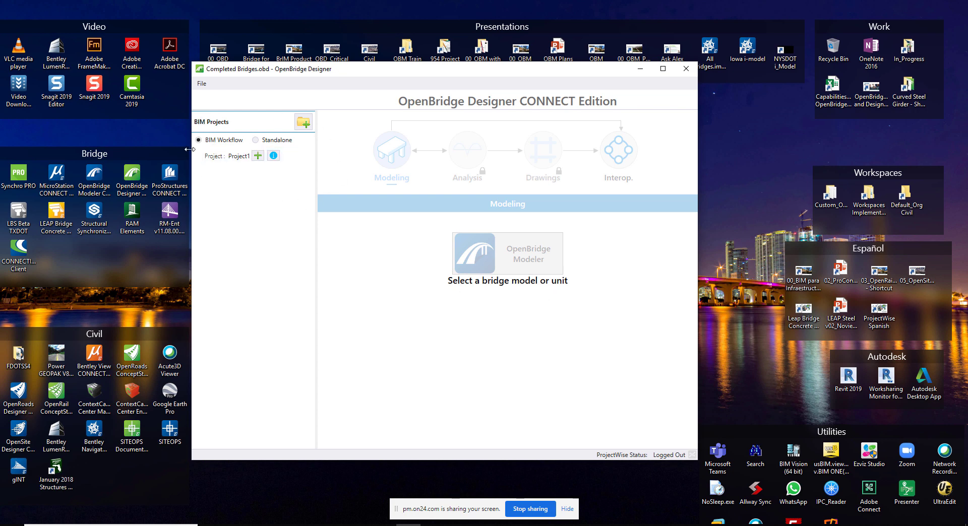
click(256, 141)
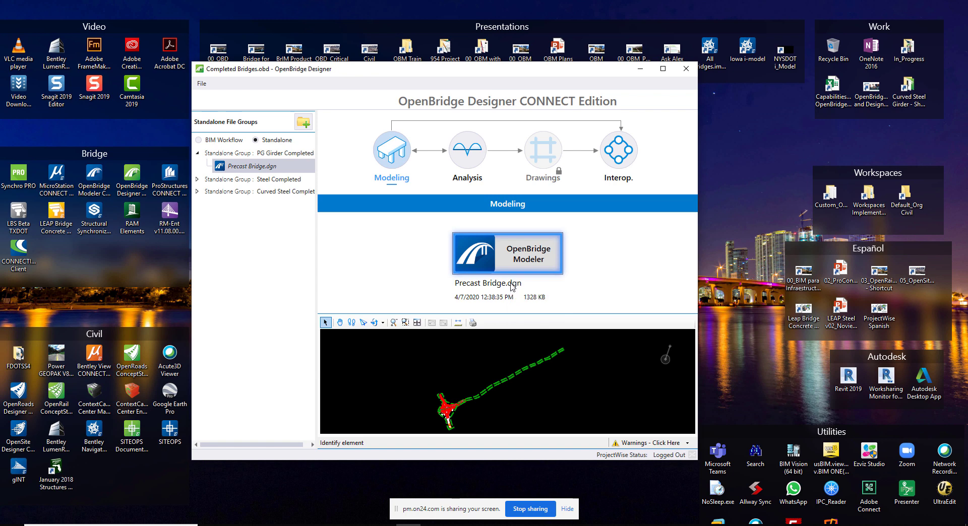
click(200, 141)
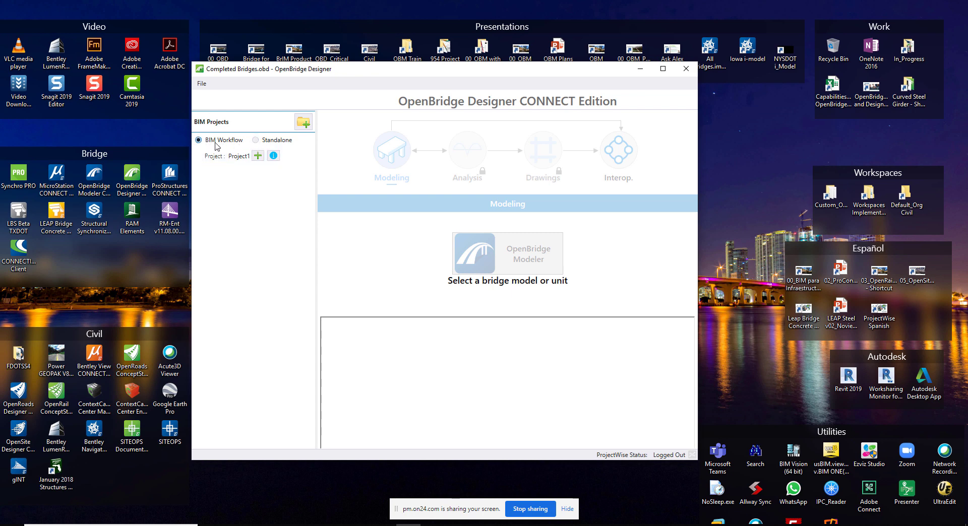
- Create a new BIM project named SIG Meeting
click(262, 156)
click(303, 124)
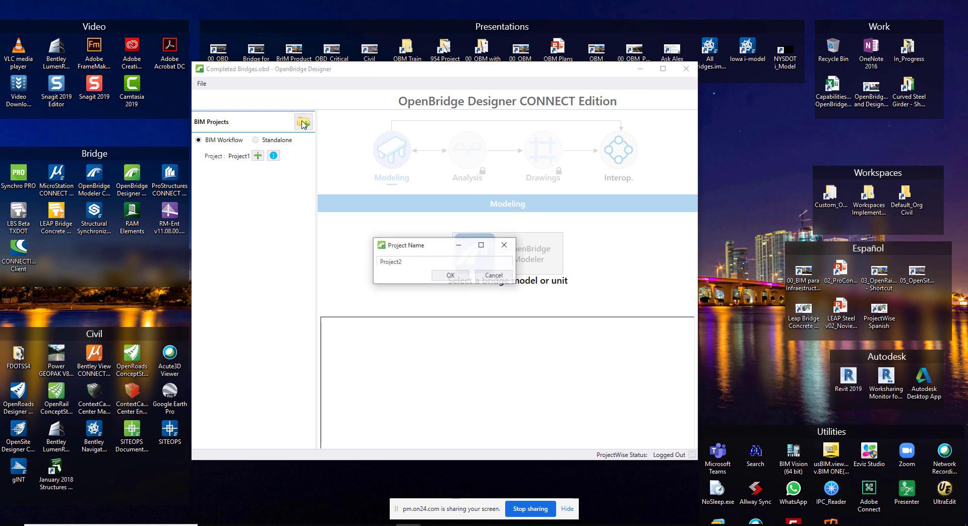
drag(407, 261, 335, 260)
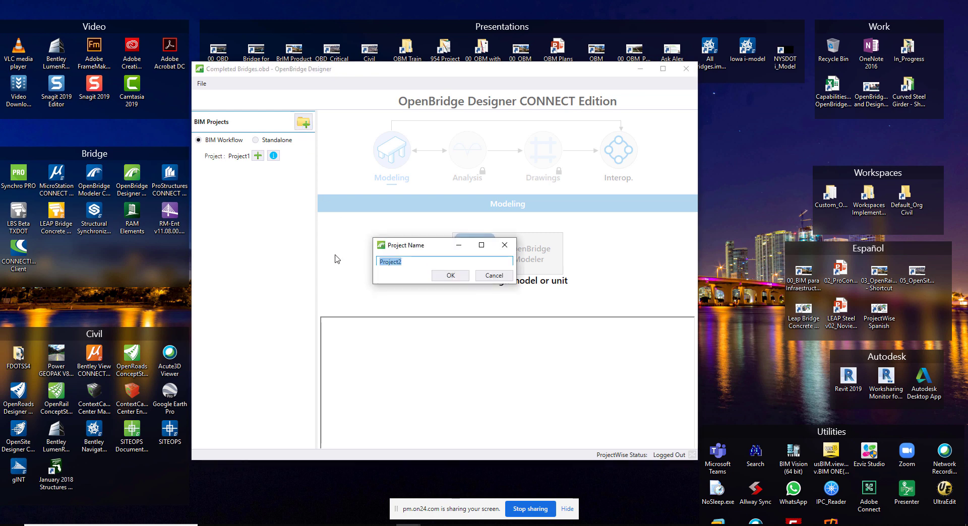
text(SIG Meeting)
click(447, 276)
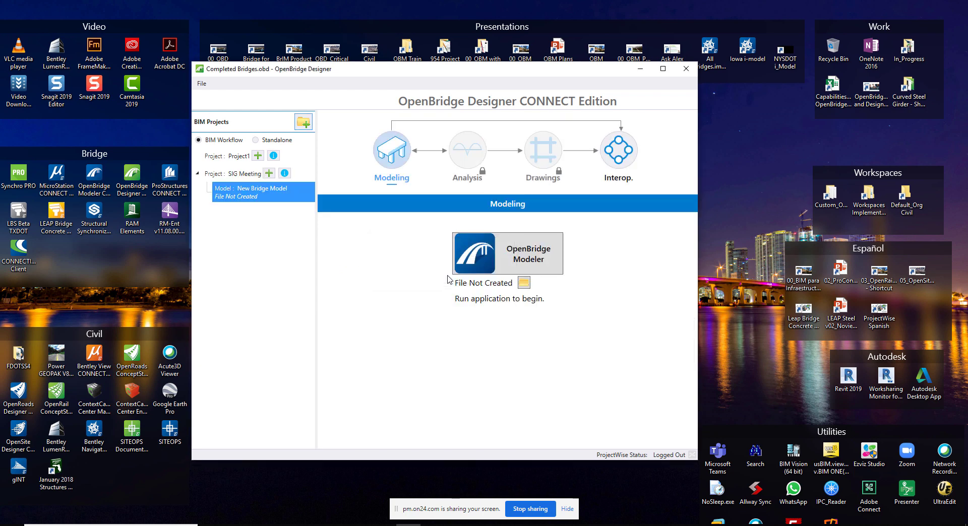
- Rename the new bridge model in the SIG Meeting project as PG01 Bridge and select it
right_click(254, 195)
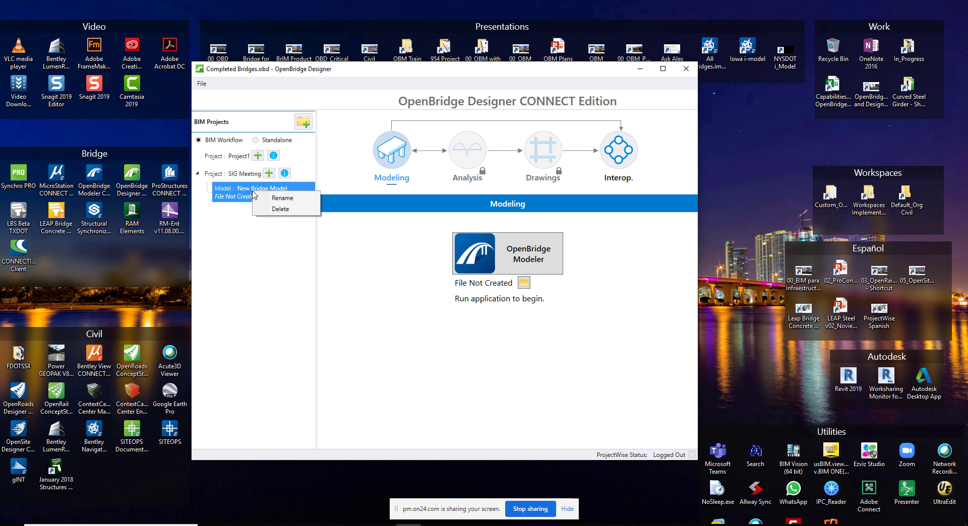
click(281, 198)
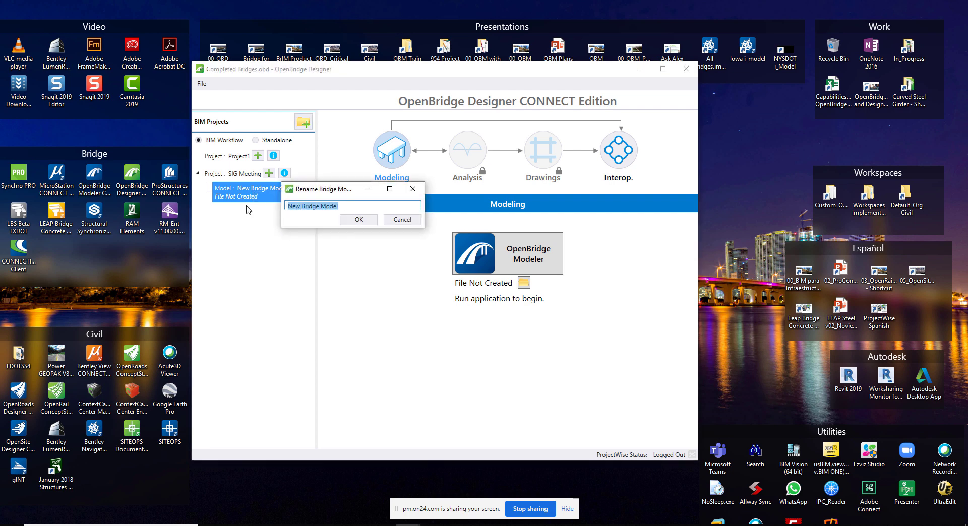
text(PG01 Bridge)
key(Return)
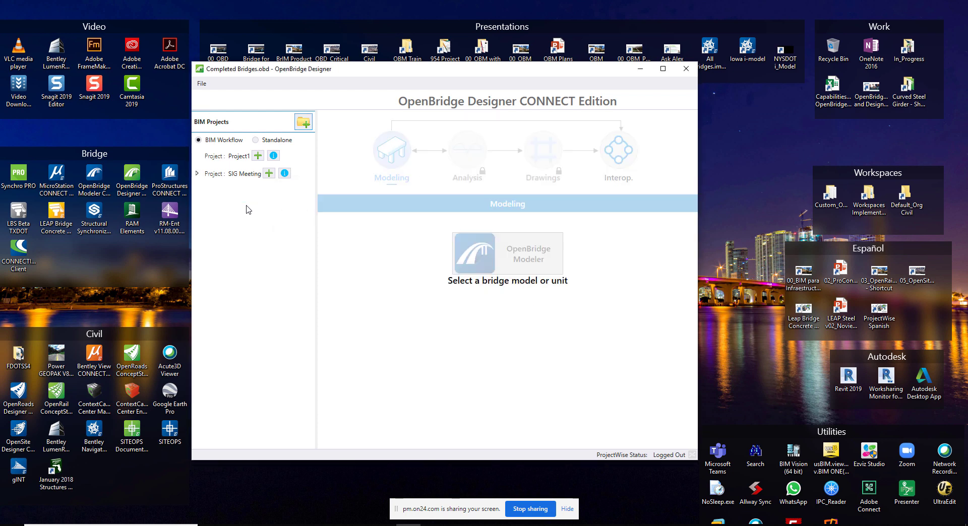
click(197, 174)
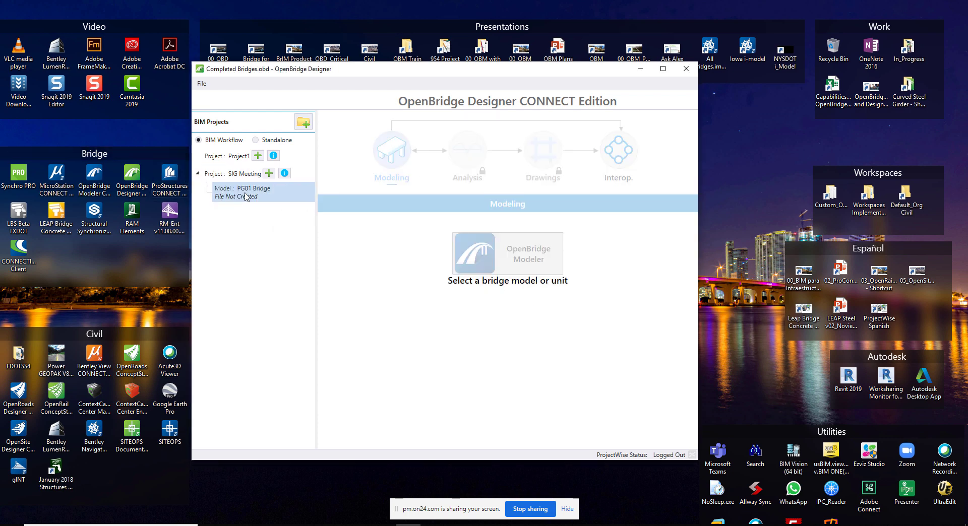
click(248, 193)
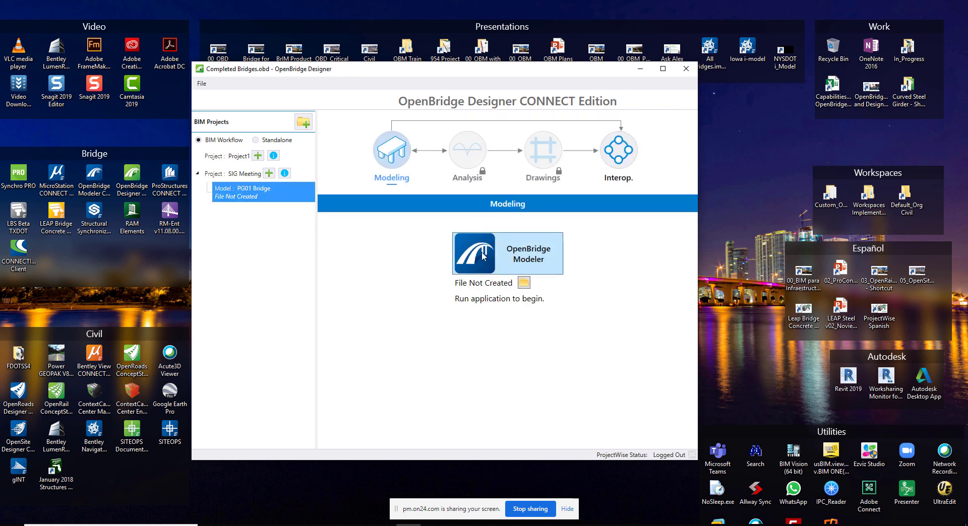
- Add a second bridge model named PG 02 to the SIG Meeting project
click(269, 173)
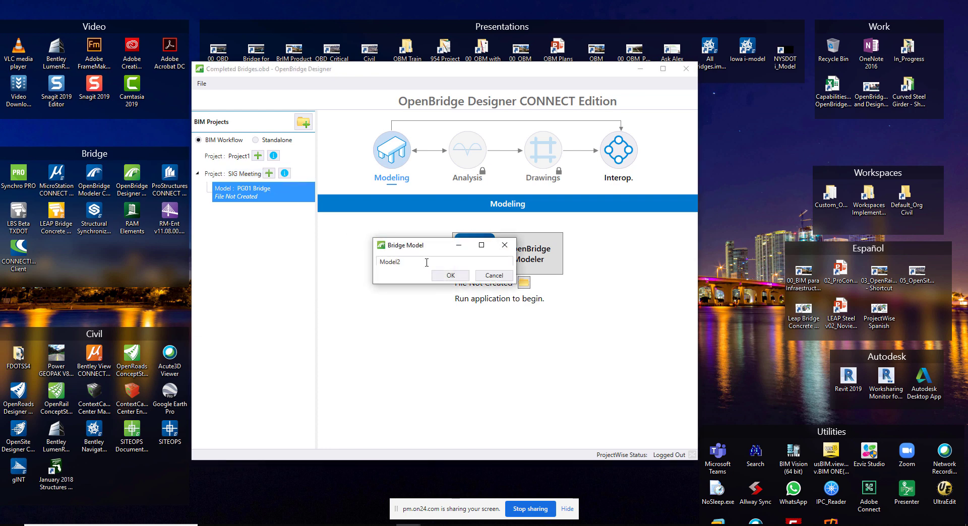
drag(427, 262, 358, 261)
text(PG 02)
click(450, 276)
click(252, 220)
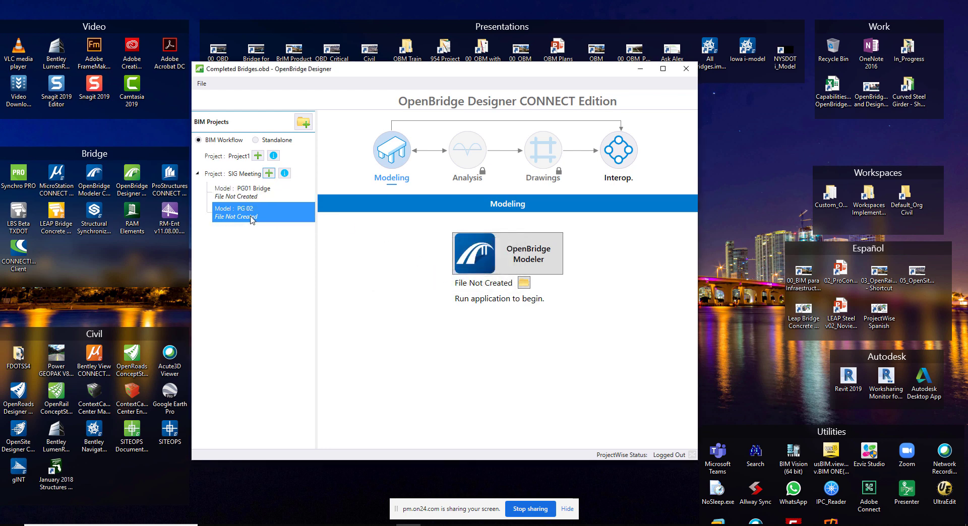
click(476, 250)
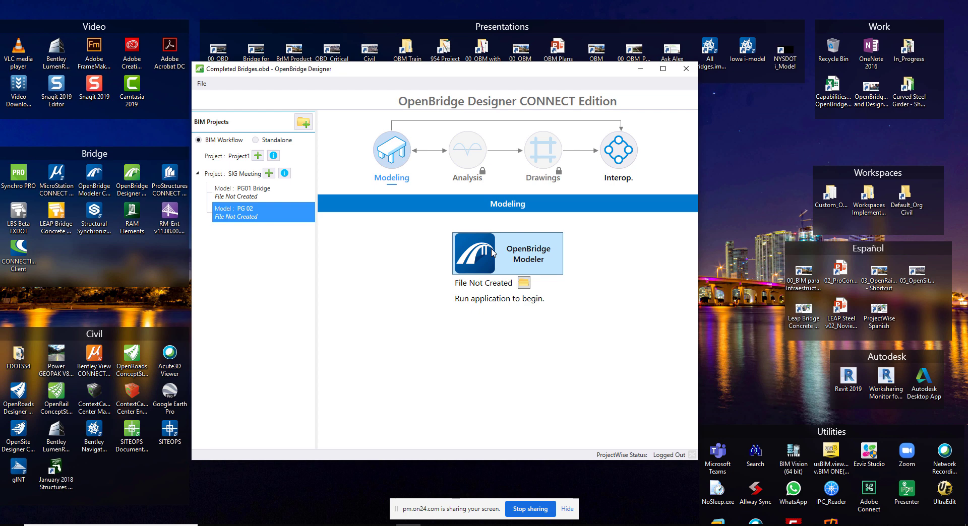
- Launch OpenBridge Modeler for the PG01 Bridge model and open Precast Bridge_Completed.dgn from the Module 8 (Reports) folder
click(252, 198)
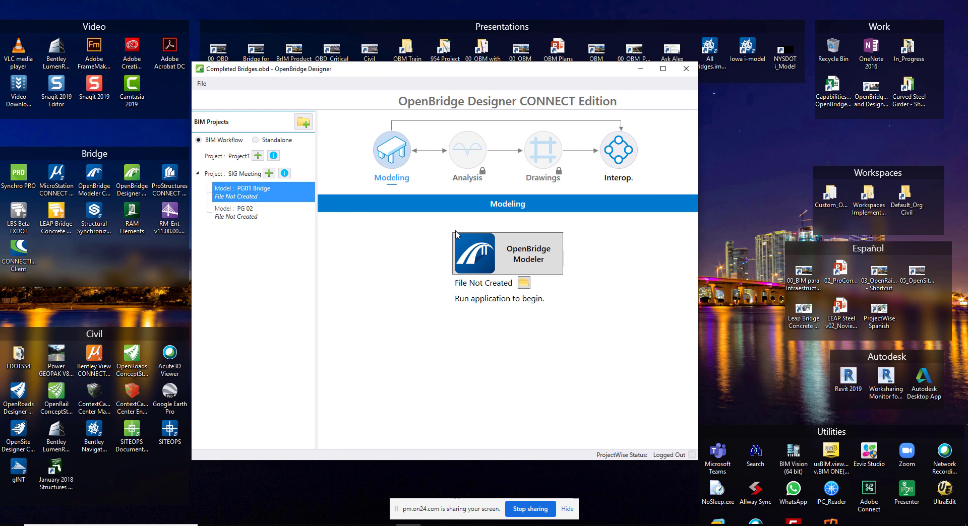
click(516, 260)
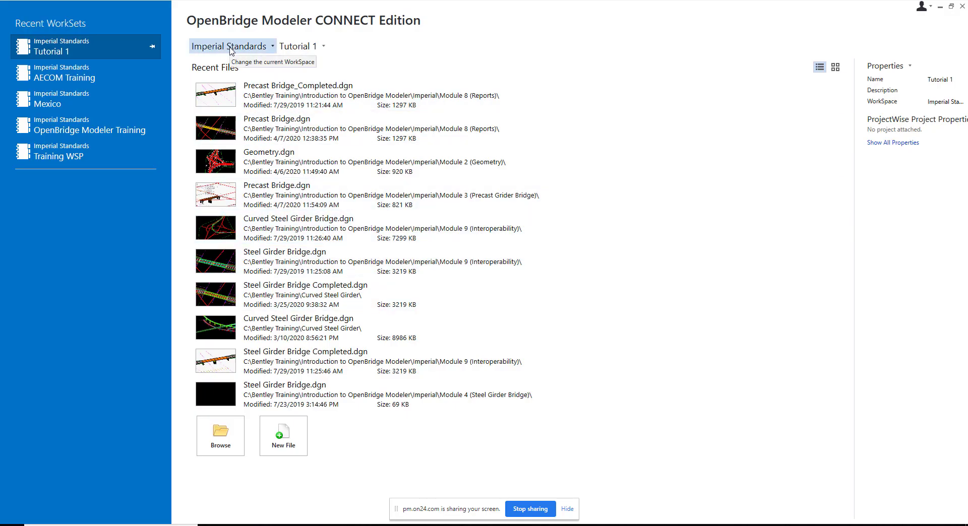
click(220, 437)
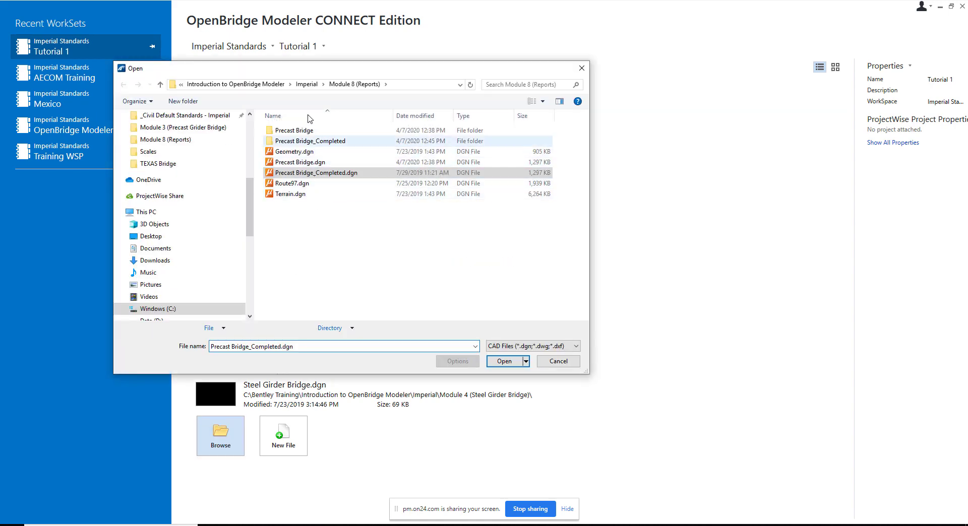
click(315, 174)
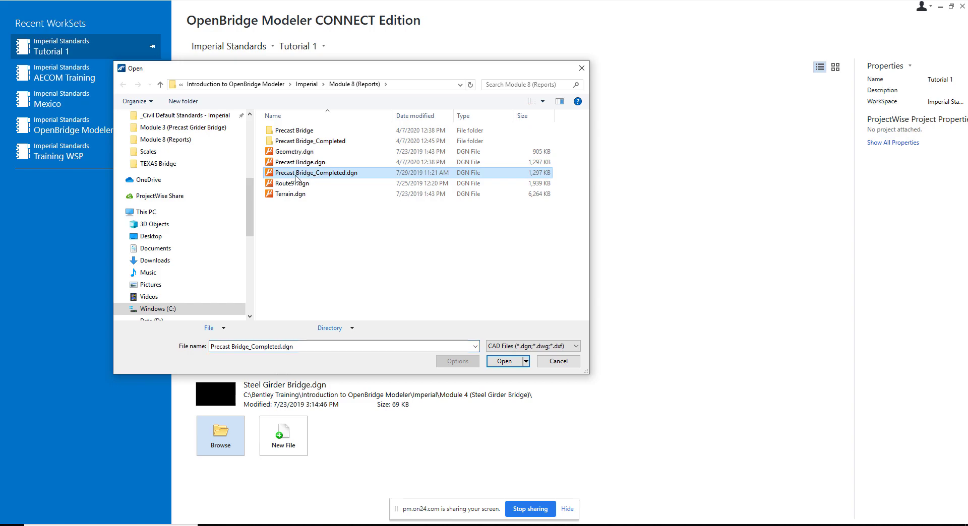
click(500, 362)
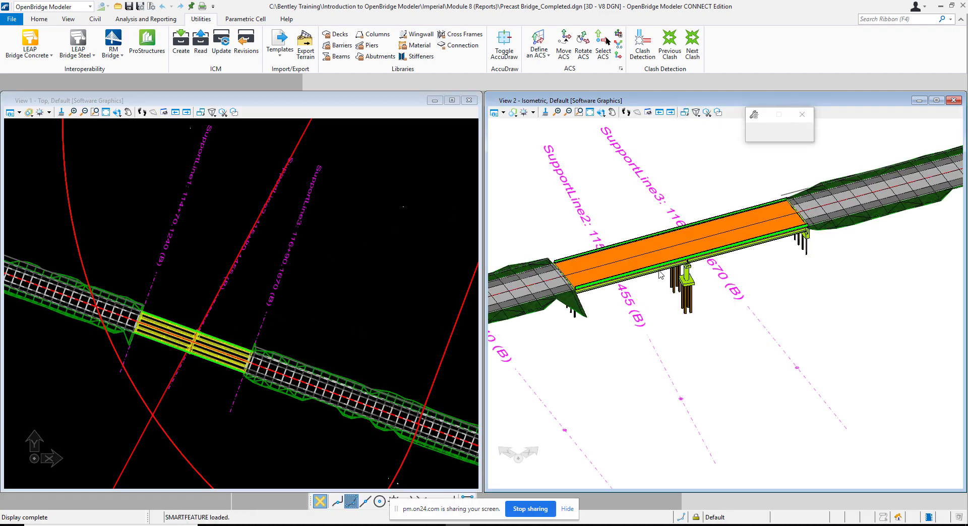
- Inspect the precast bridge in the top and isometric views, and close OpenBridge Modeler to return to OpenBridge Designer
scroll(665, 262, up, 3)
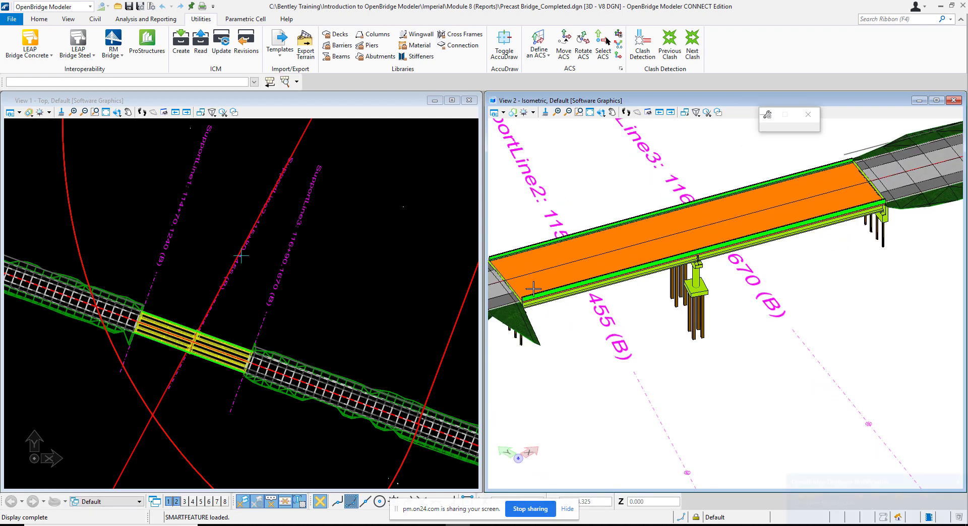
scroll(313, 302, down, 1)
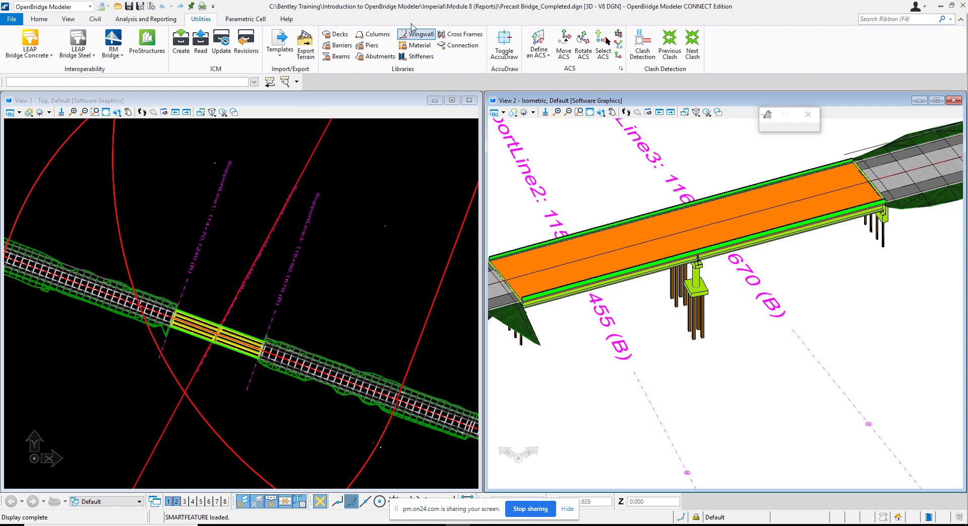
drag(559, 6, 520, 85)
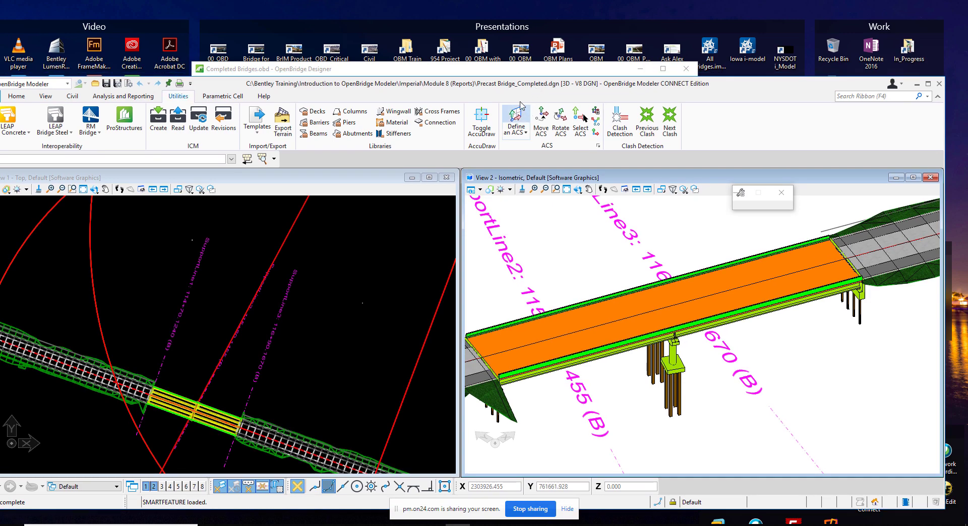
click(938, 83)
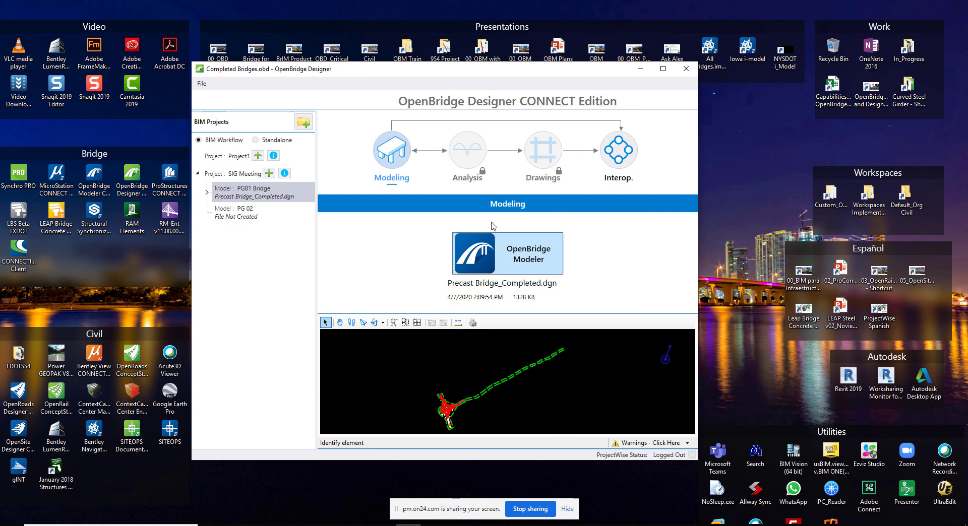
- Switch to the standalone file groups and expand the steel and curved steel groups to show their files
drag(500, 73, 490, 69)
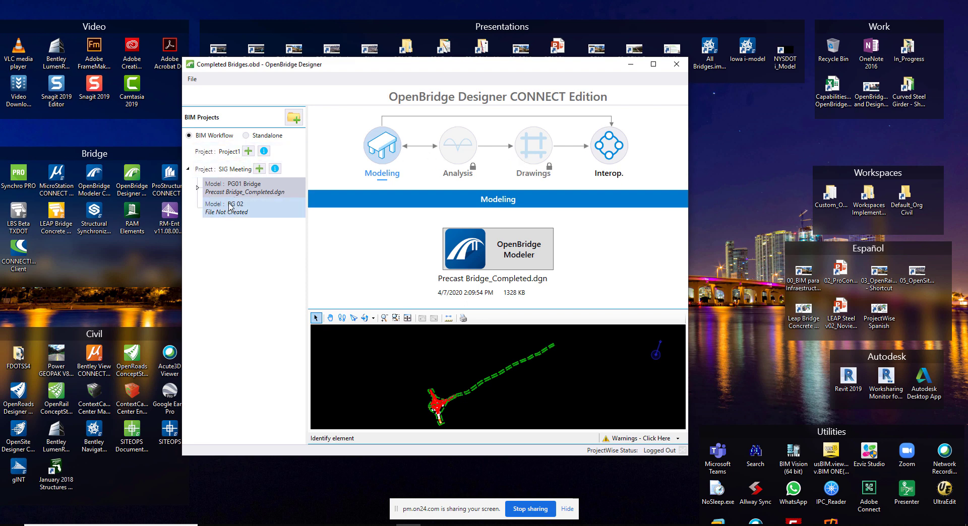
click(264, 136)
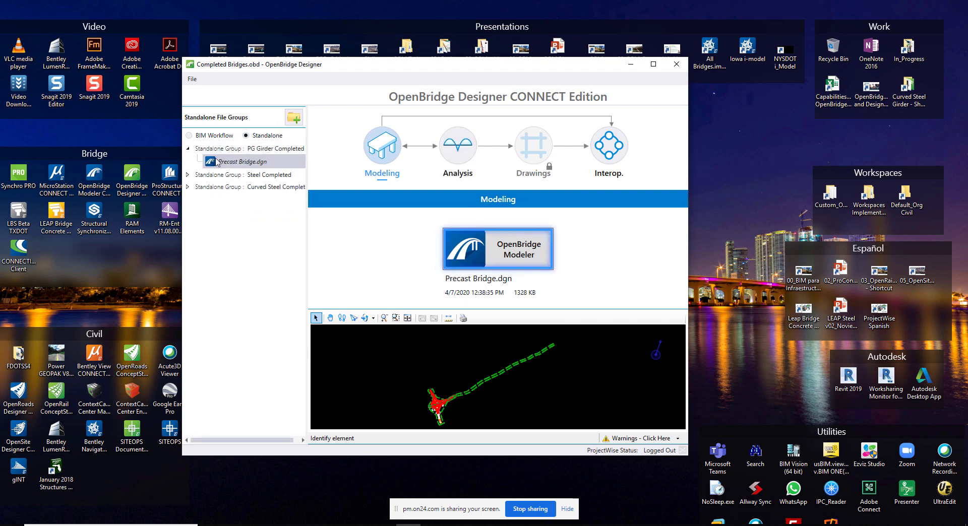
click(187, 189)
click(187, 189)
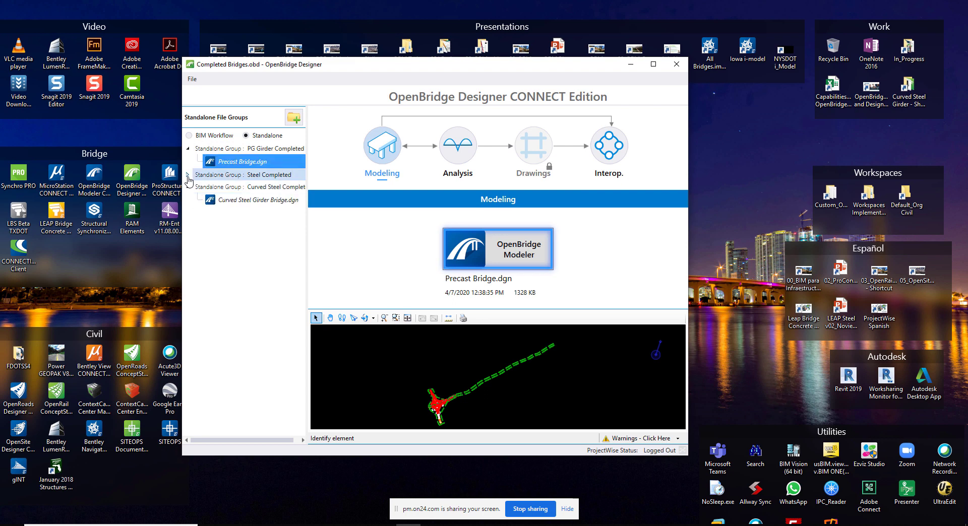
click(188, 175)
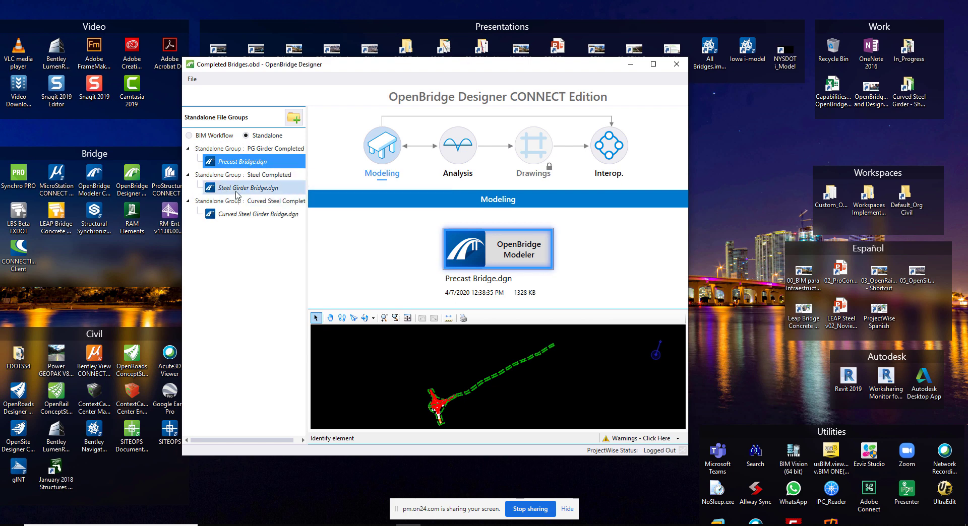
- Preview Curved Steel Girder Bridge.dgn and examine the curved bridge up close
click(252, 216)
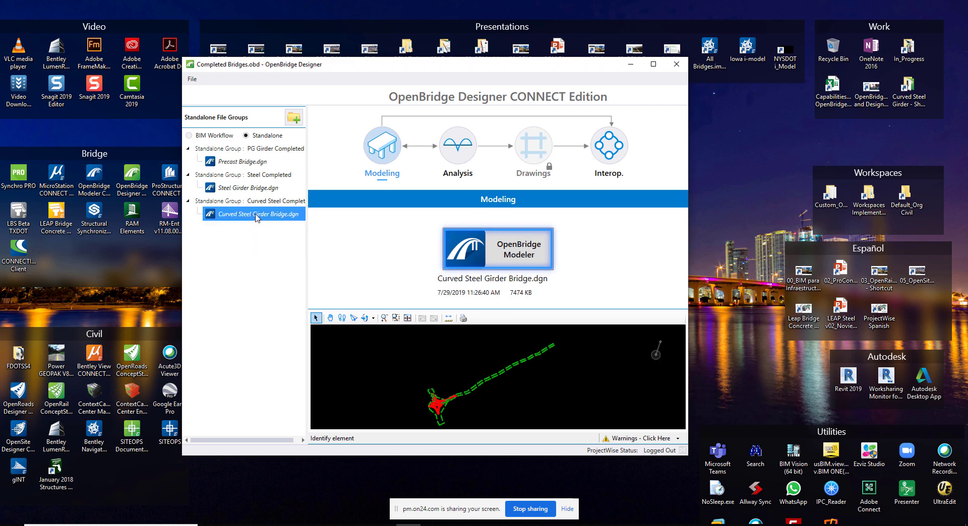
scroll(437, 417, up, 3)
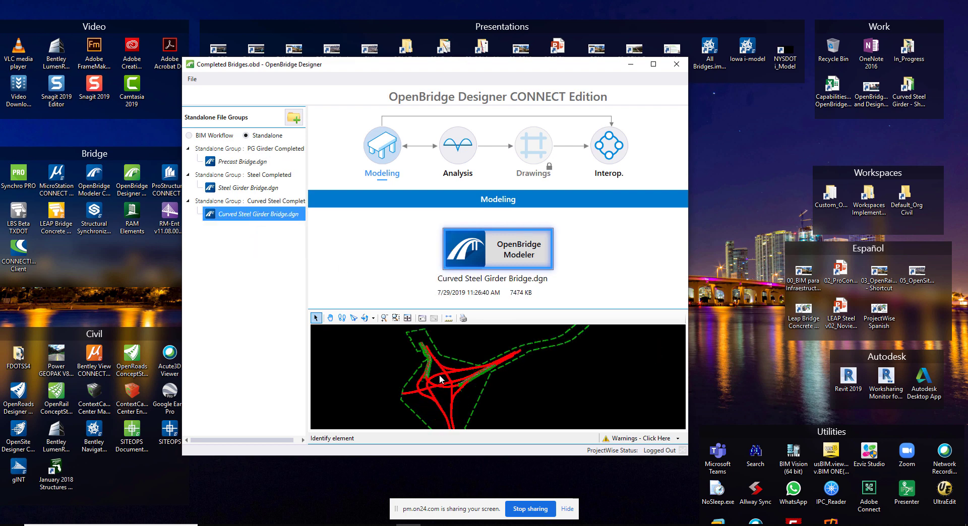
scroll(437, 372, up, 4)
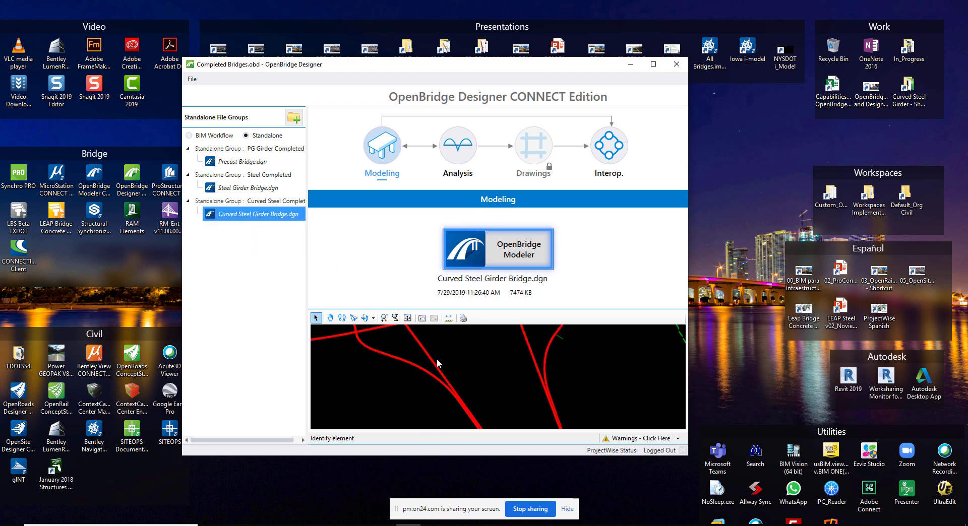
scroll(438, 363, down, 5)
scroll(439, 353, up, 2)
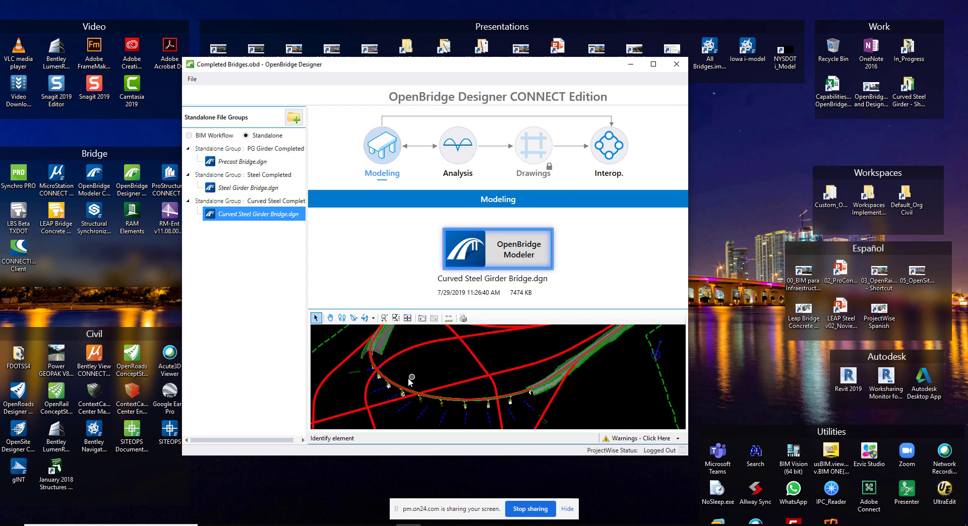
- Examine the curved steel girder bridge preview up close, and enlarge the window to full screen
scroll(410, 382, up, 4)
scroll(348, 412, down, 3)
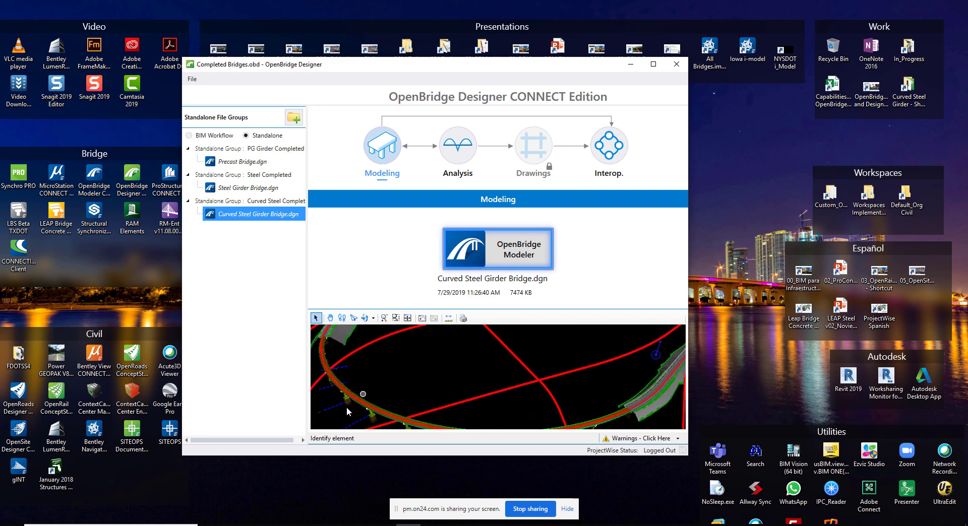
scroll(326, 399, up, 2)
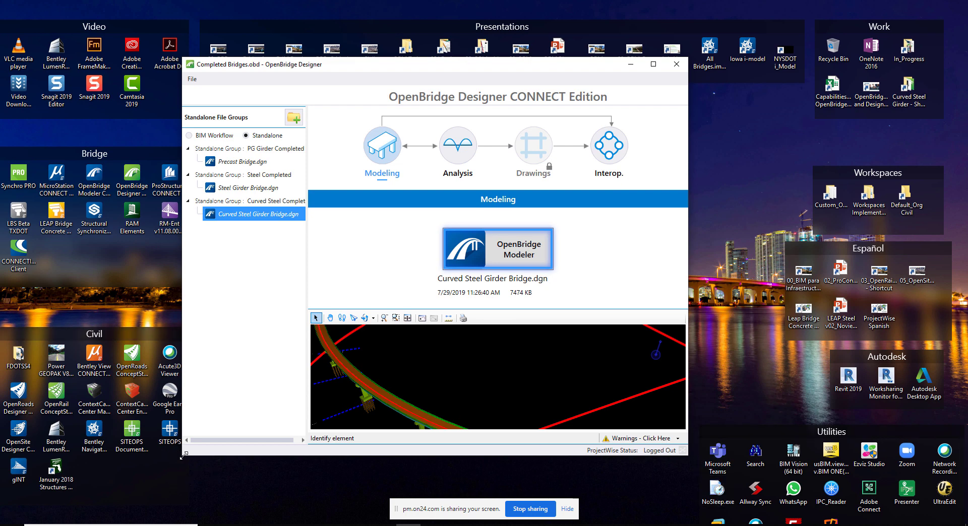
drag(181, 460, 90, 507)
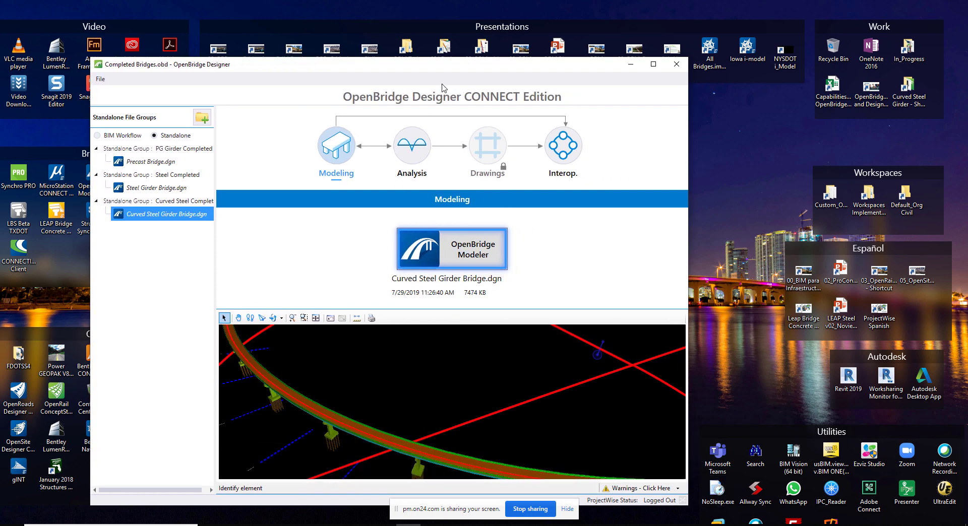
double_click(452, 70)
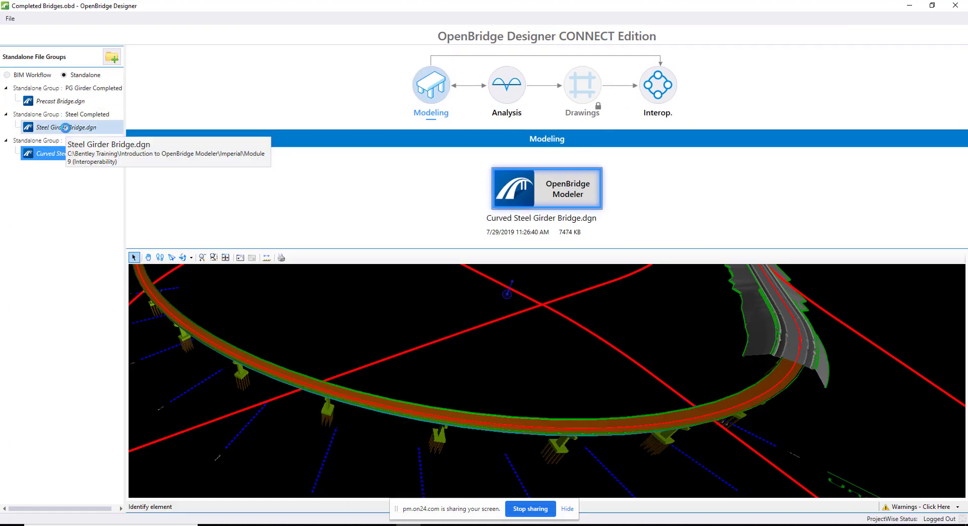
- Preview Steel Girder Bridge.dgn and examine the bridge area within the interchange up close
click(67, 130)
scroll(402, 441, up, 10)
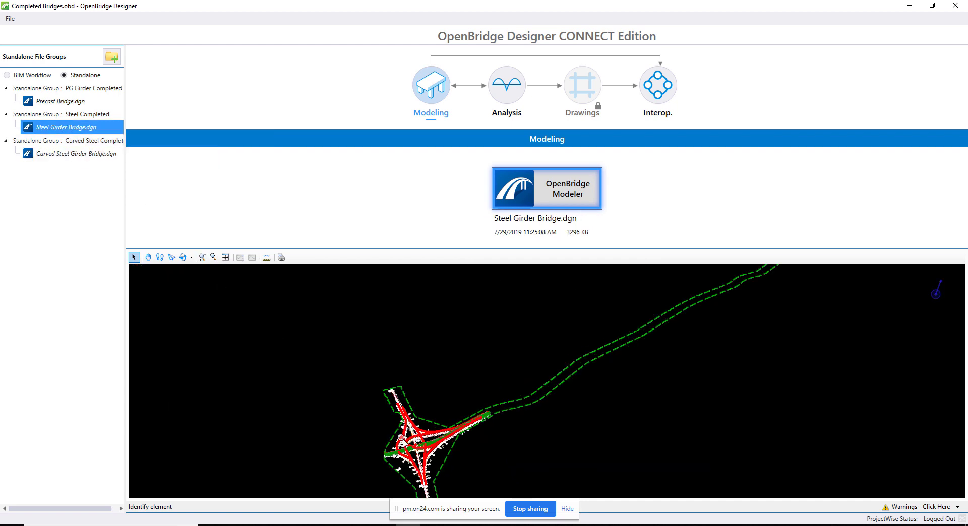
scroll(465, 455, down, 10)
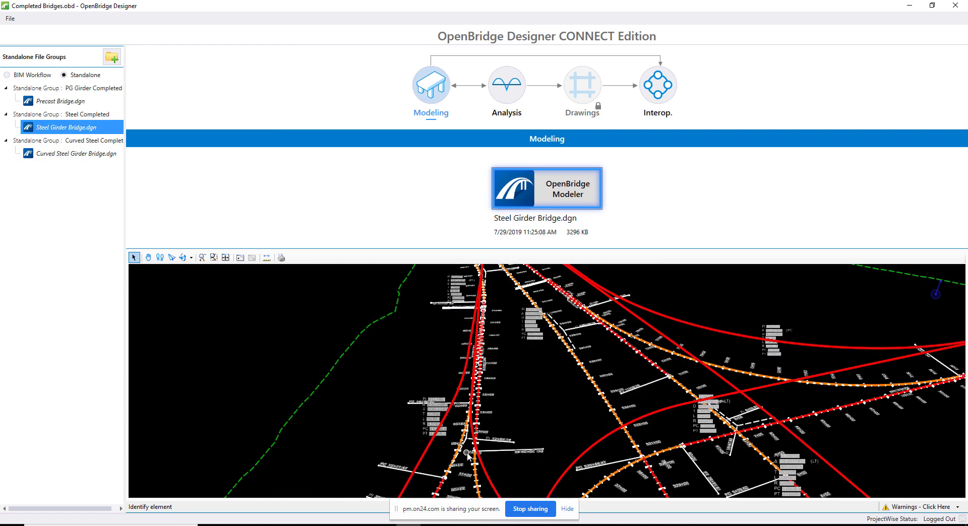
scroll(479, 450, down, 2)
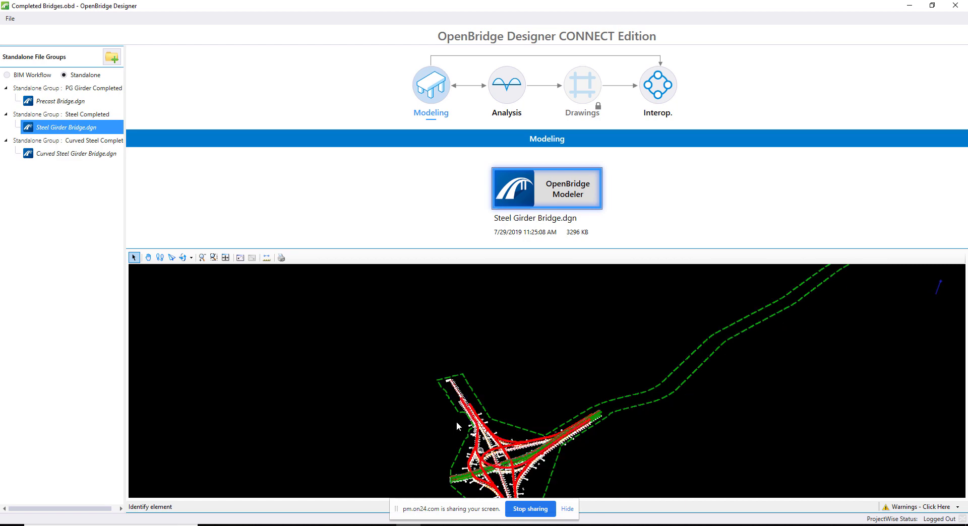
click(214, 258)
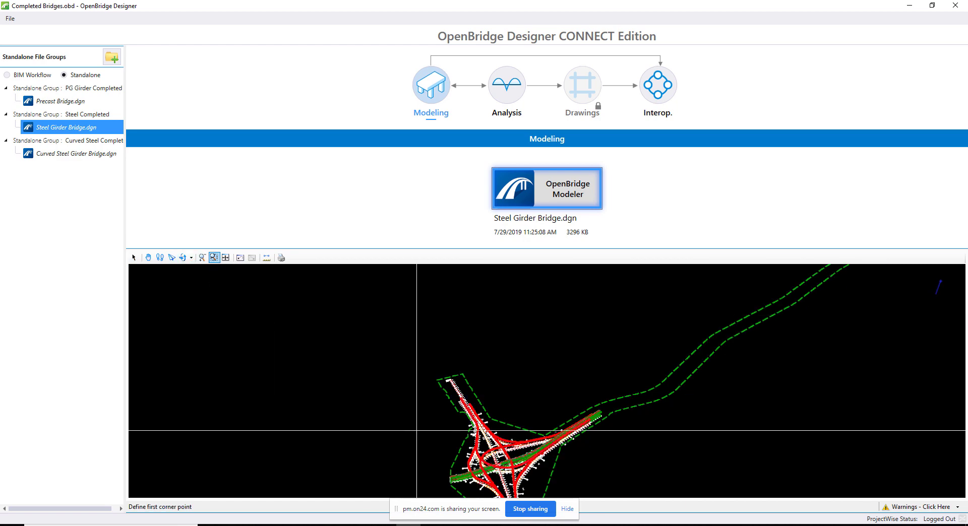
click(512, 462)
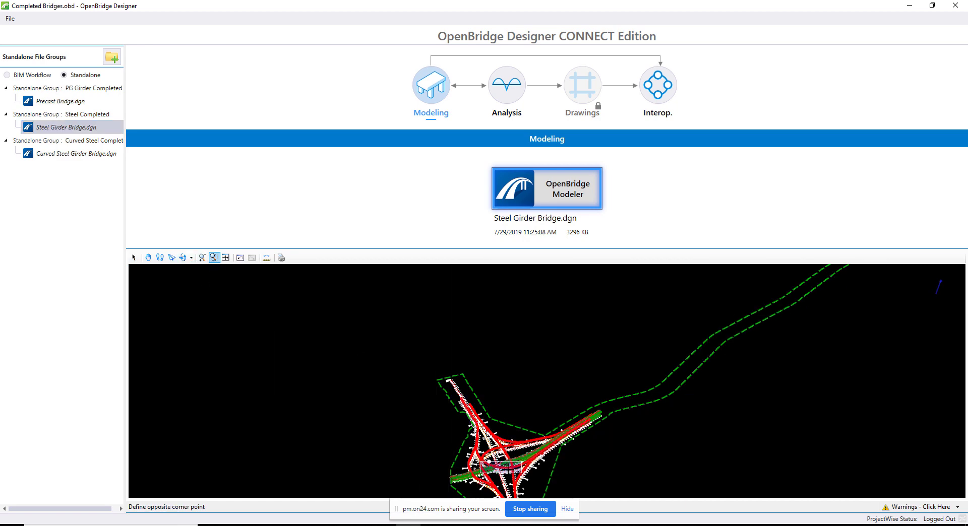
click(482, 476)
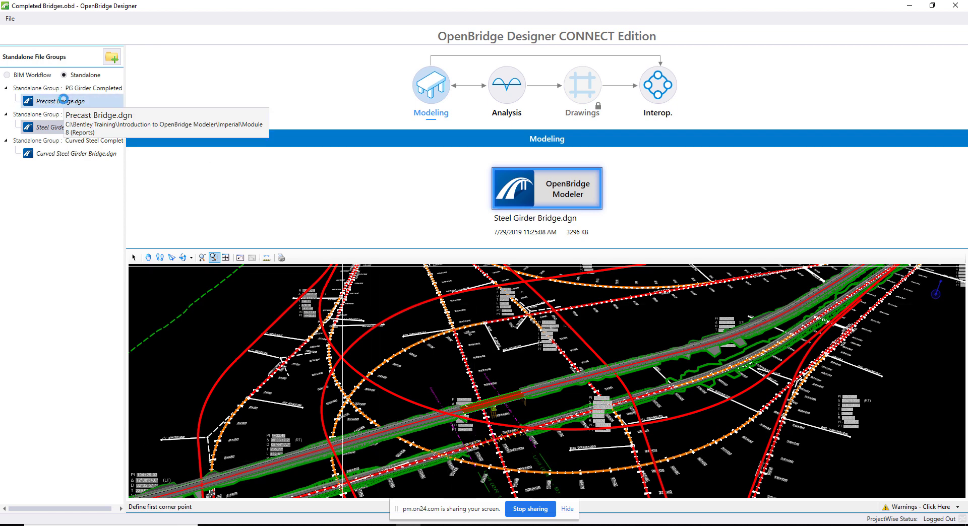
- Preview Precast Bridge.dgn from the PG Girder Completed group and examine its bridge deck up close
click(65, 102)
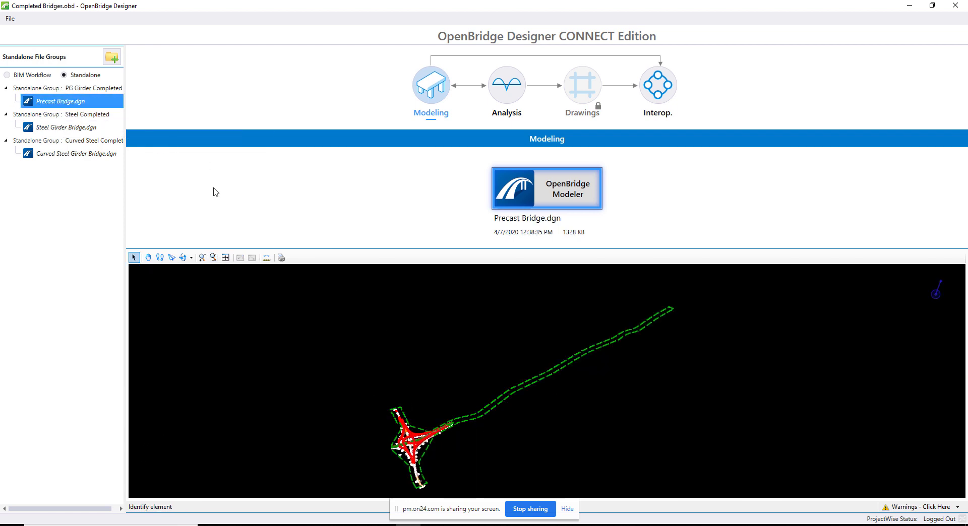
click(214, 258)
click(400, 440)
scroll(400, 440, up, 5)
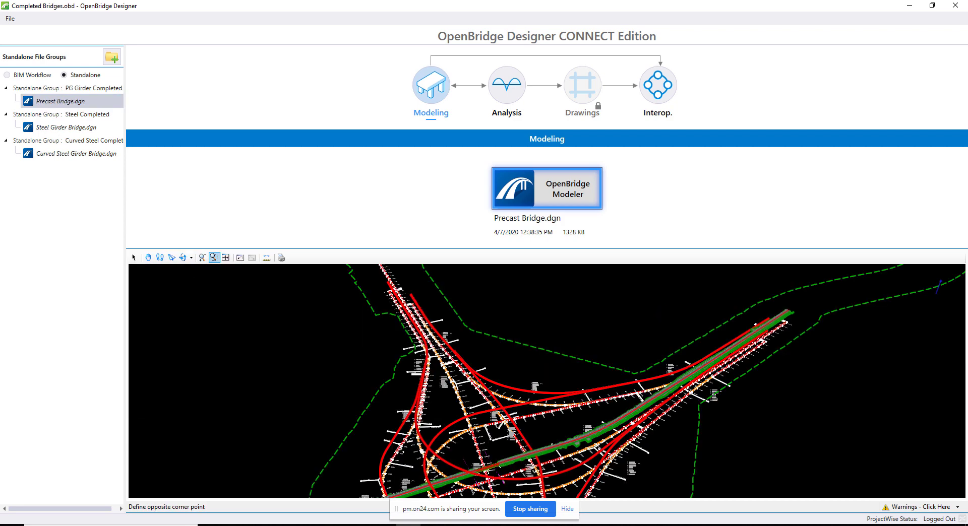
click(512, 488)
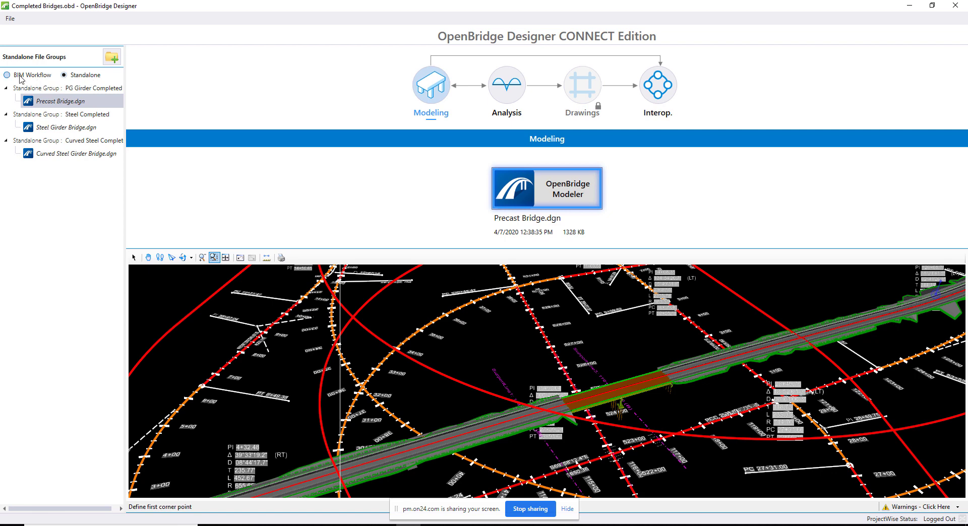
- Switch to the BIM workflow and examine the PG01 Bridge model's Precast Bridge_Completed.dgn preview around the bridge
click(19, 75)
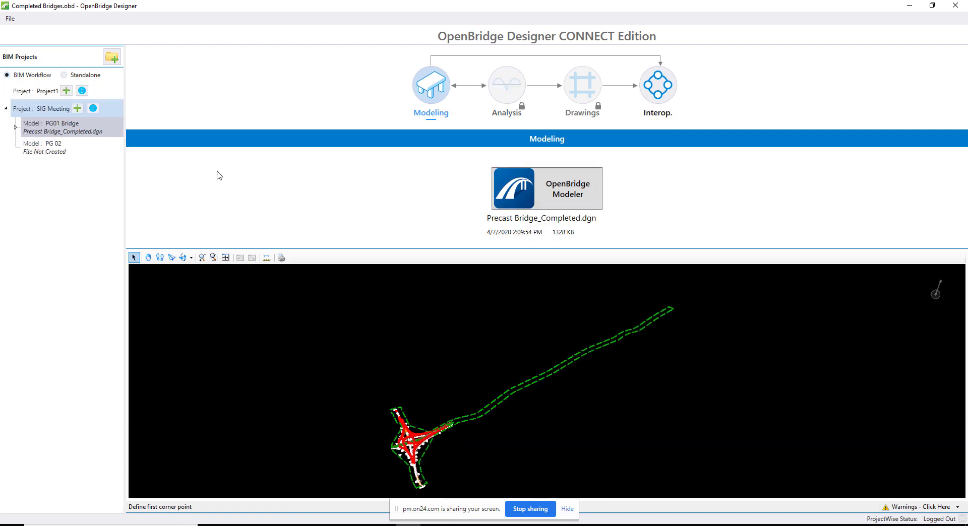
click(214, 258)
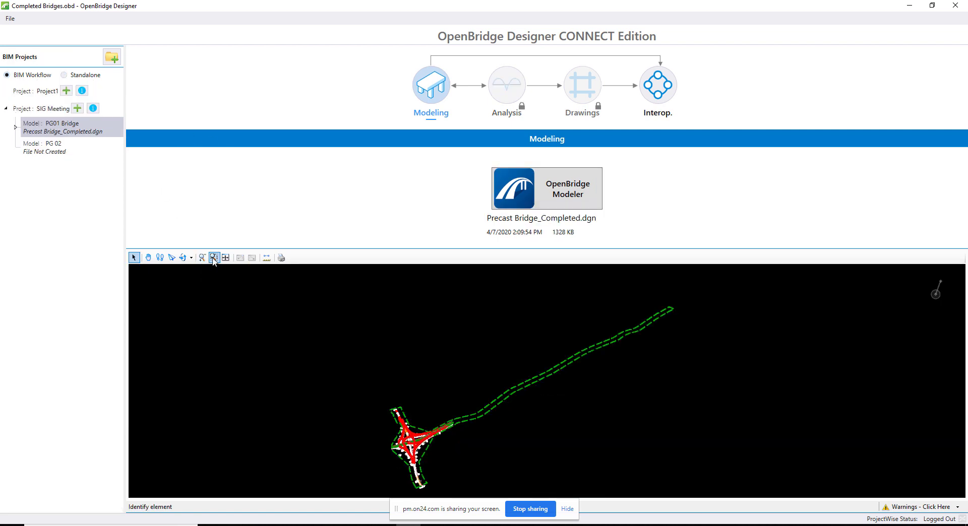
click(400, 440)
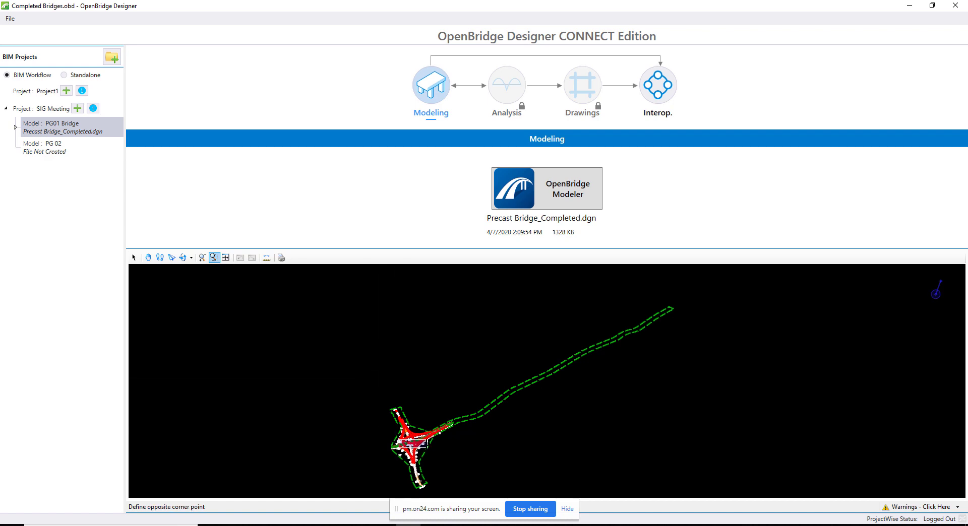
click(426, 444)
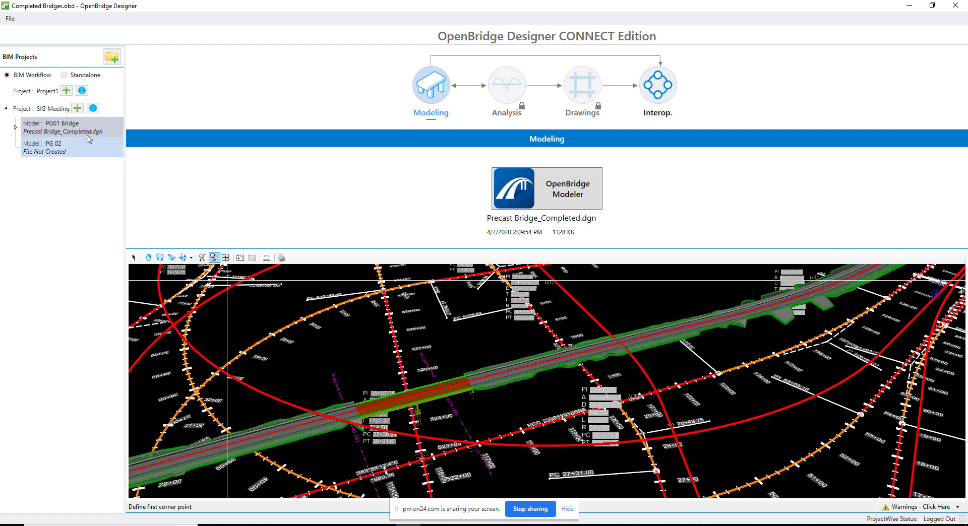
- Show the analysis stage for the standalone files and add a standalone group named Review Calcs
click(64, 75)
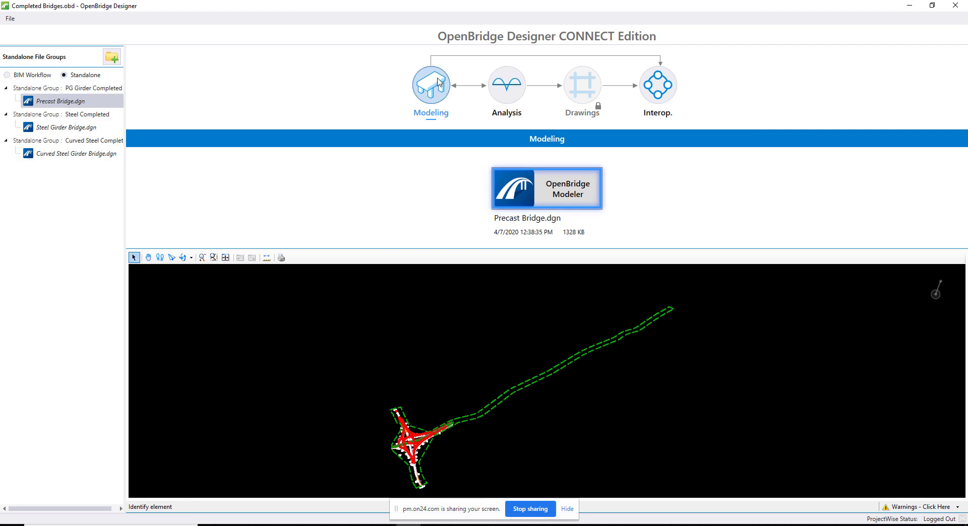
click(507, 89)
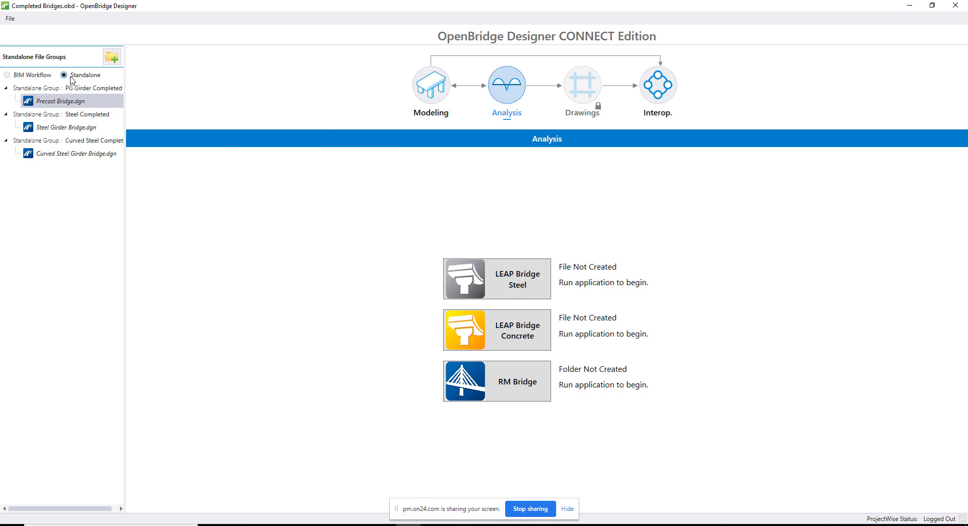
click(112, 57)
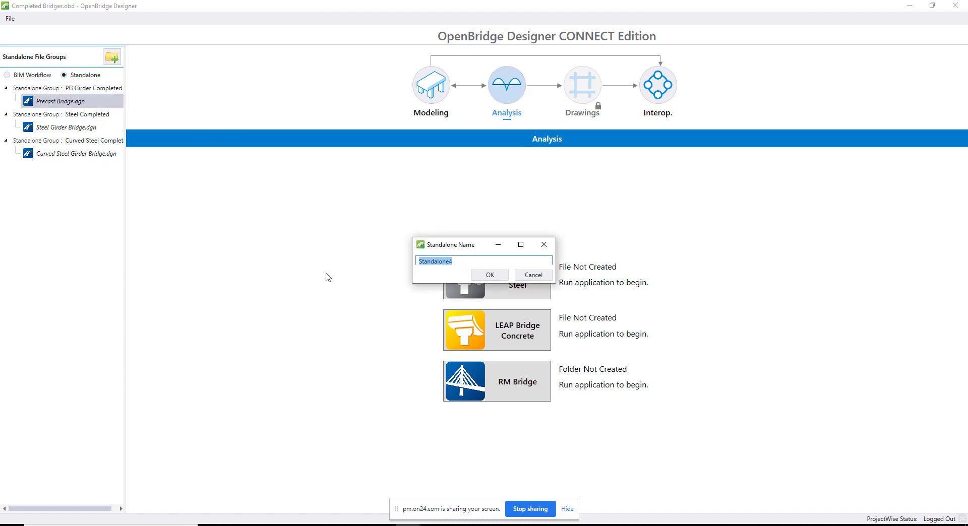
text(Review Calcs)
key(Return)
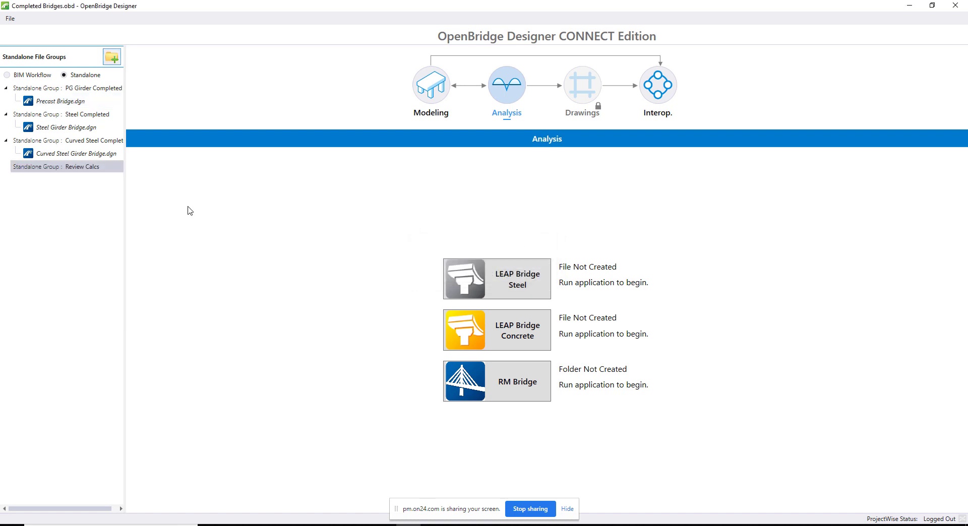
- Check the modeling stage of the Review Calcs group, and launch LEAP Bridge Concrete from its analysis stage
click(66, 167)
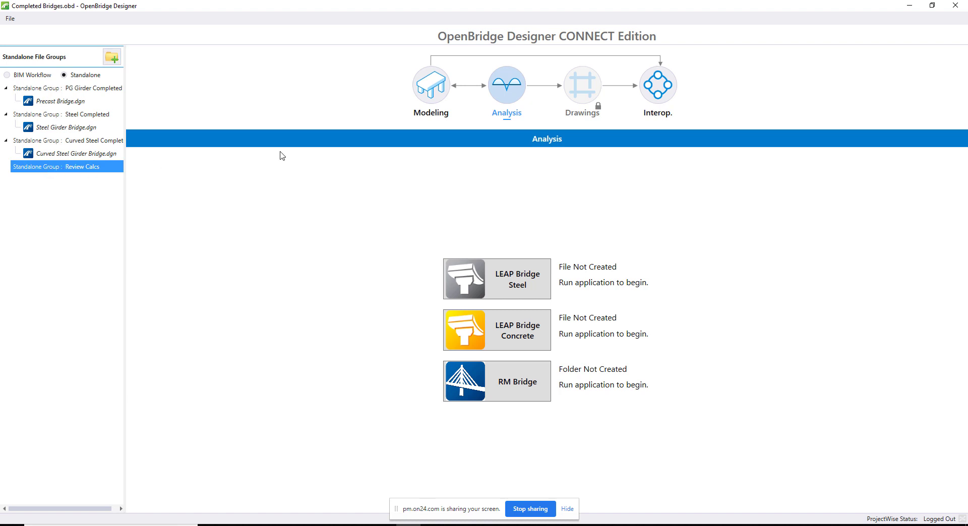
click(432, 94)
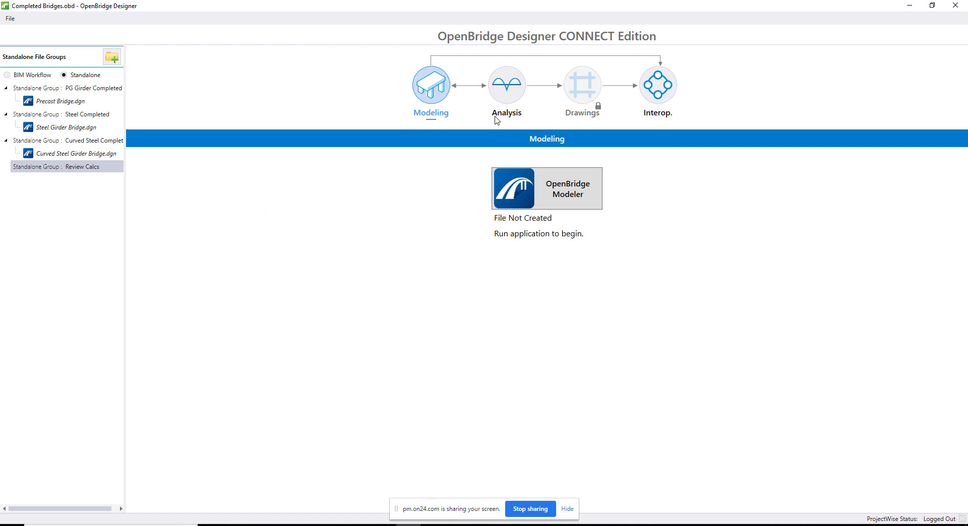
click(497, 92)
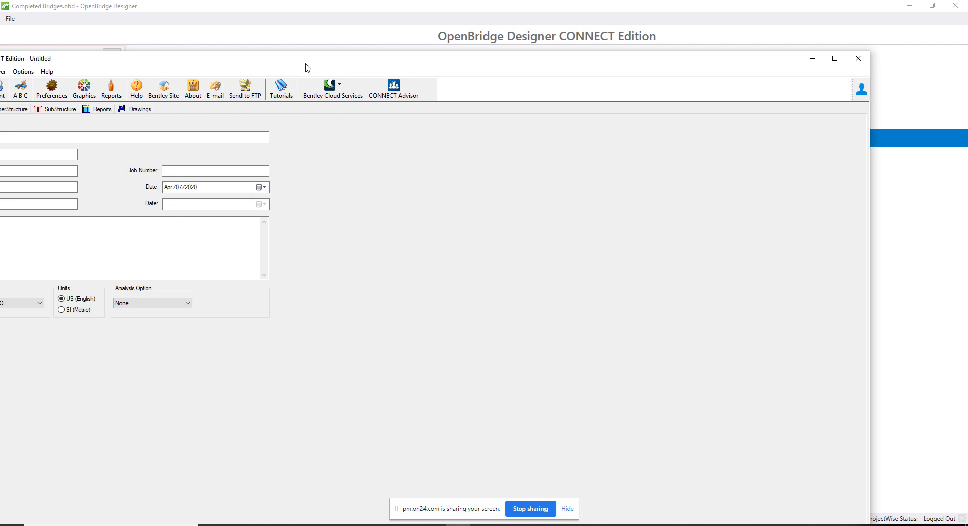
drag(306, 65, 438, 48)
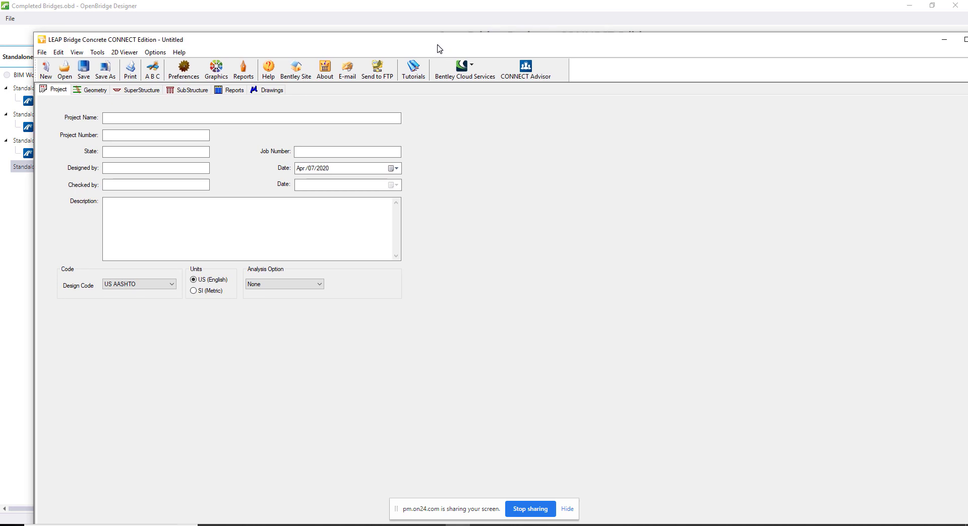
- View the file commands in LEAP Bridge Concrete, and close it to return to OpenBridge Designer
click(42, 53)
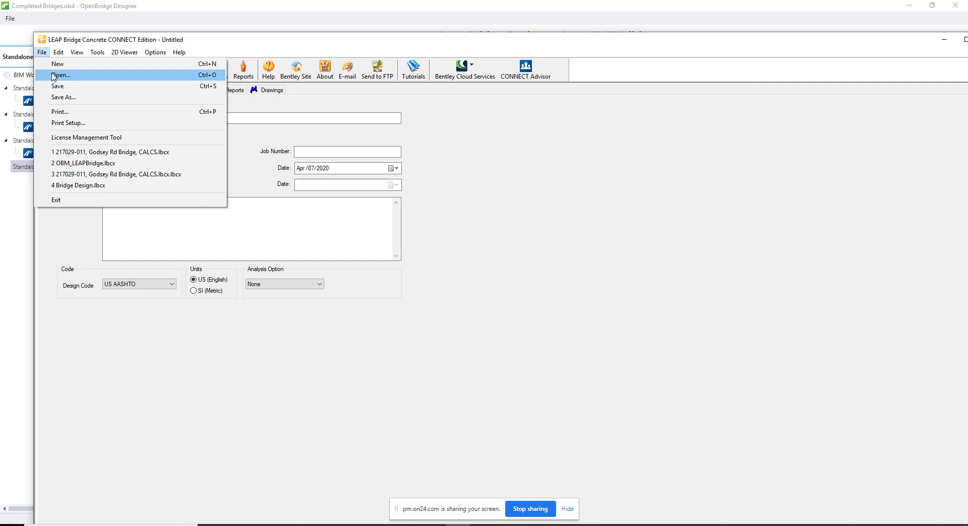
double_click(299, 40)
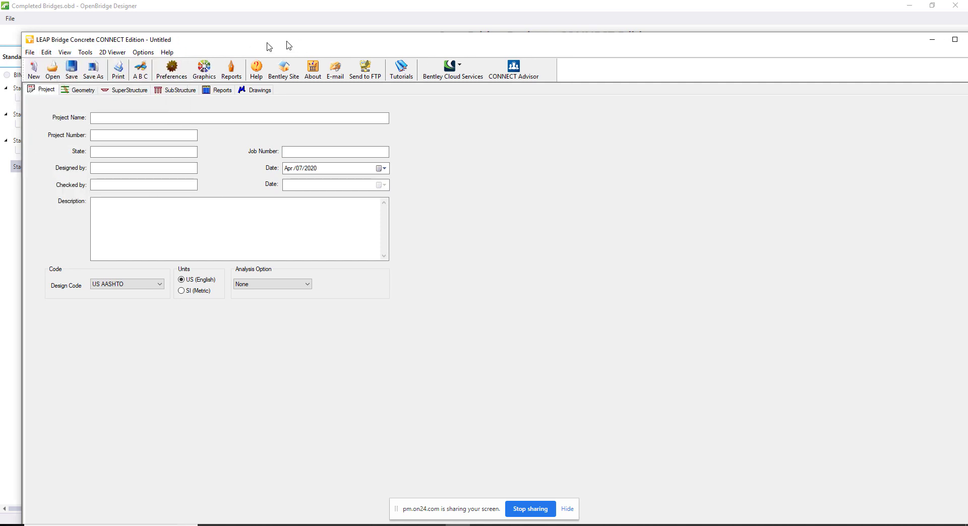
click(952, 41)
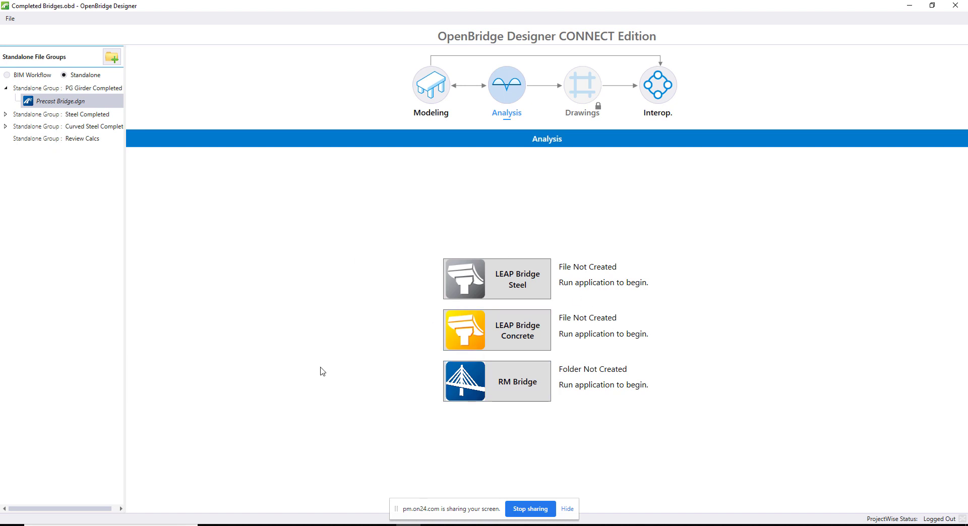
- Open Precast Bridge.dgn from the PG Girder Completed group in OpenBridge Modeler
click(57, 104)
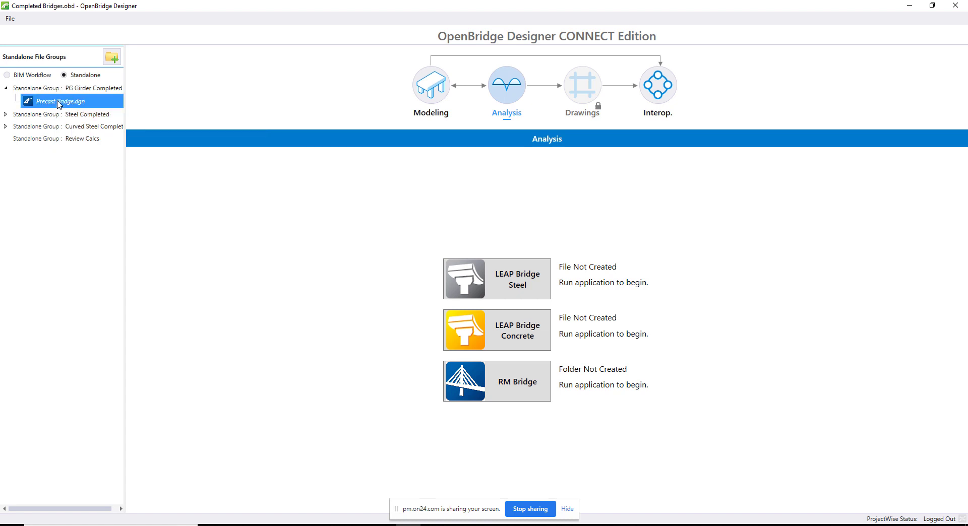
click(422, 99)
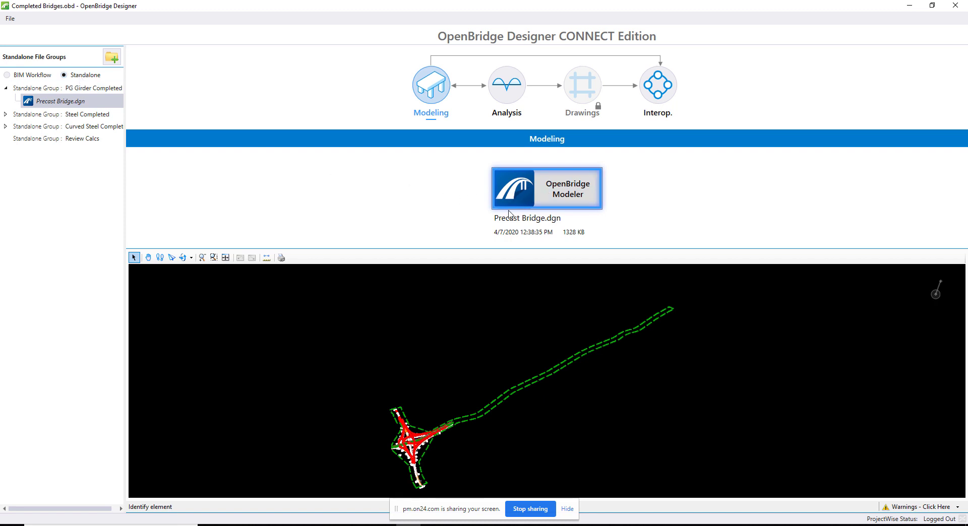
click(566, 192)
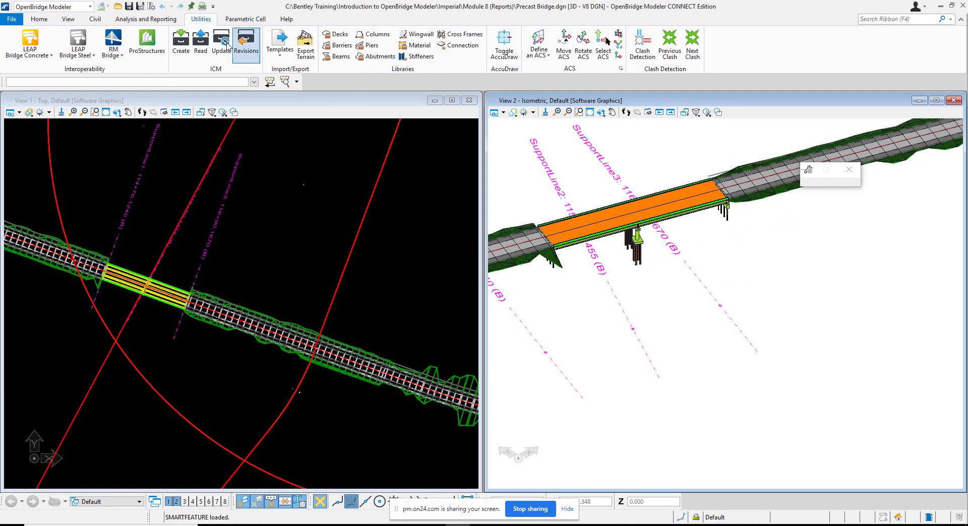
- Send the precast bridge to LEAP Bridge Concrete, continuing over the existing transfer file, and accept the completed data transfer
click(153, 112)
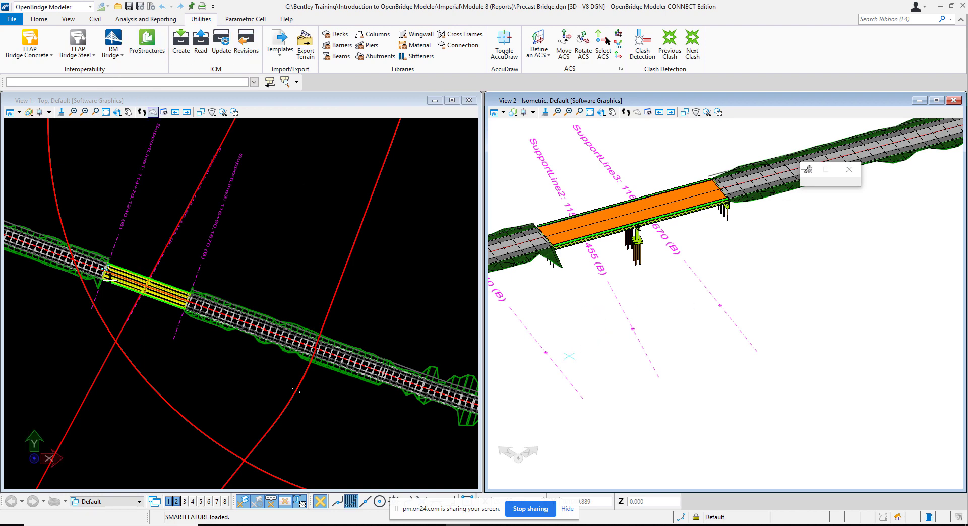
scroll(111, 281, up, 2)
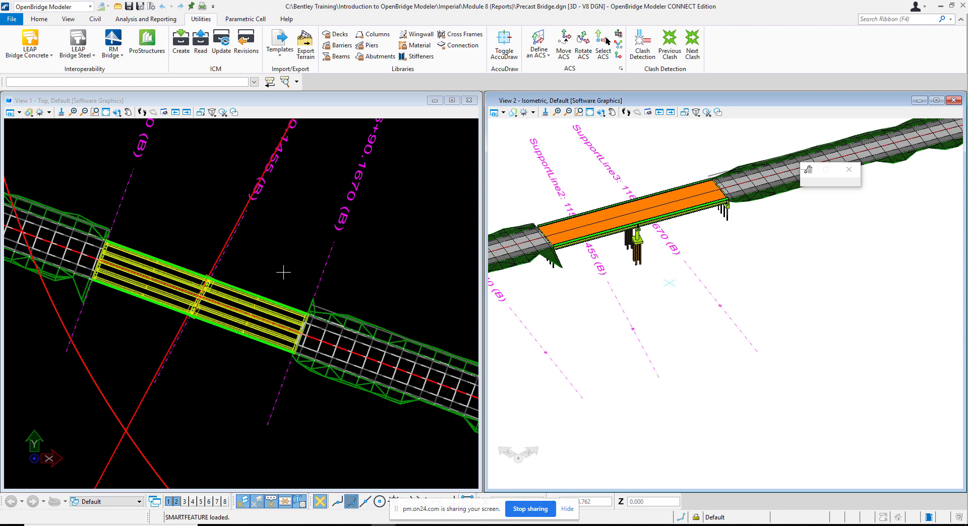
scroll(630, 222, up, 1)
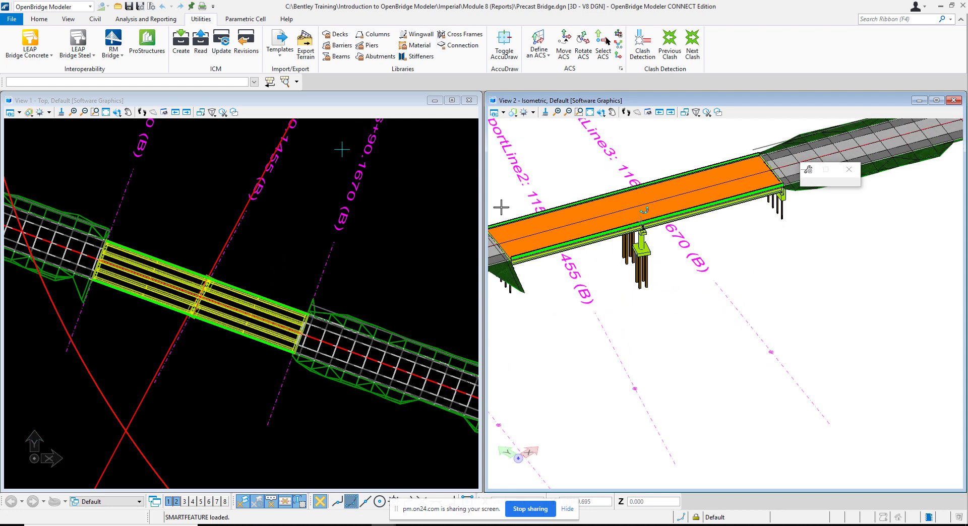
click(51, 56)
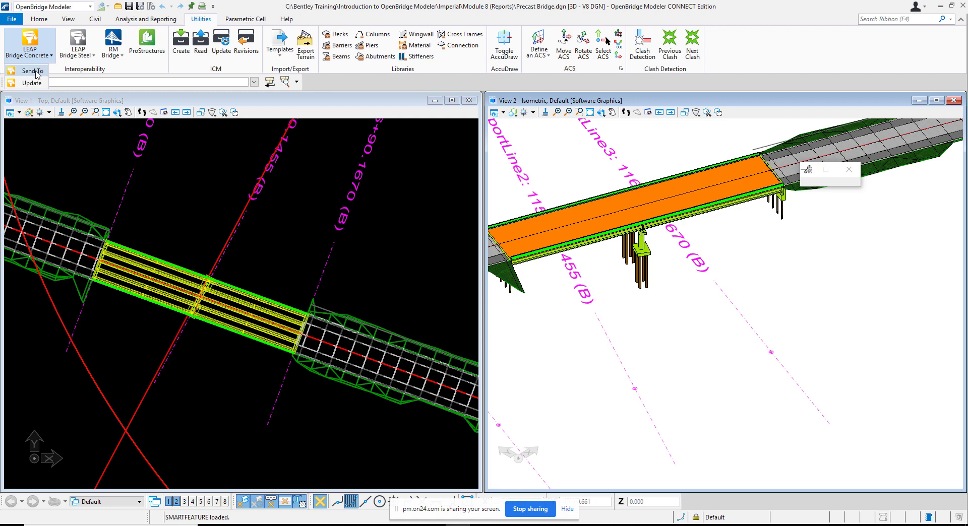
click(32, 71)
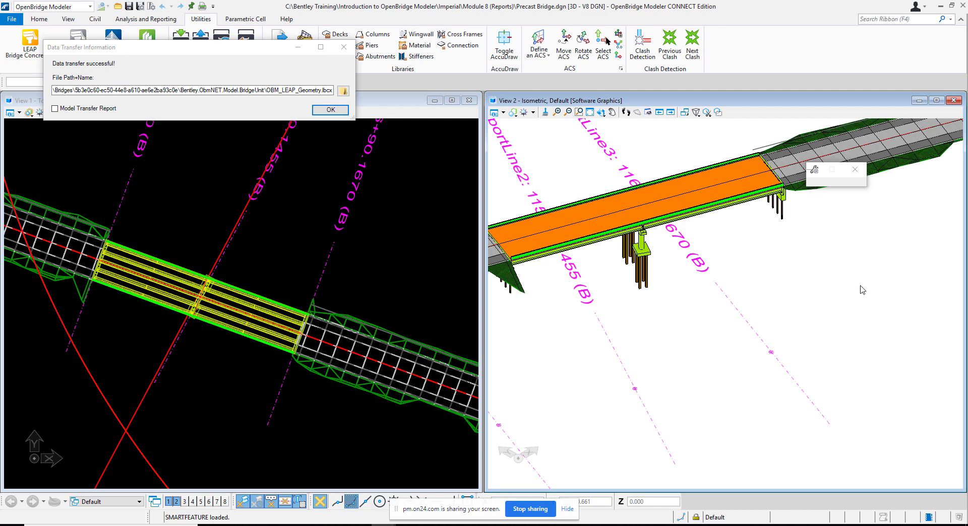
click(332, 115)
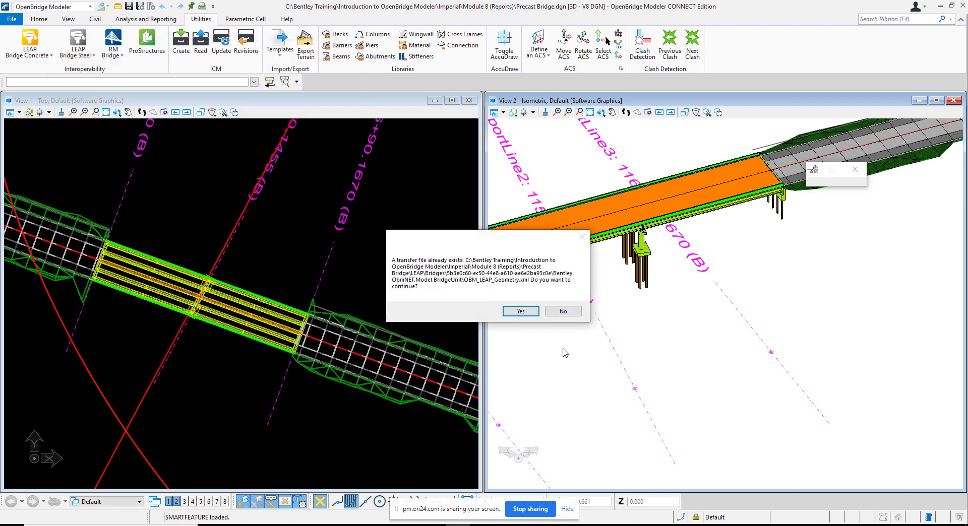
click(519, 311)
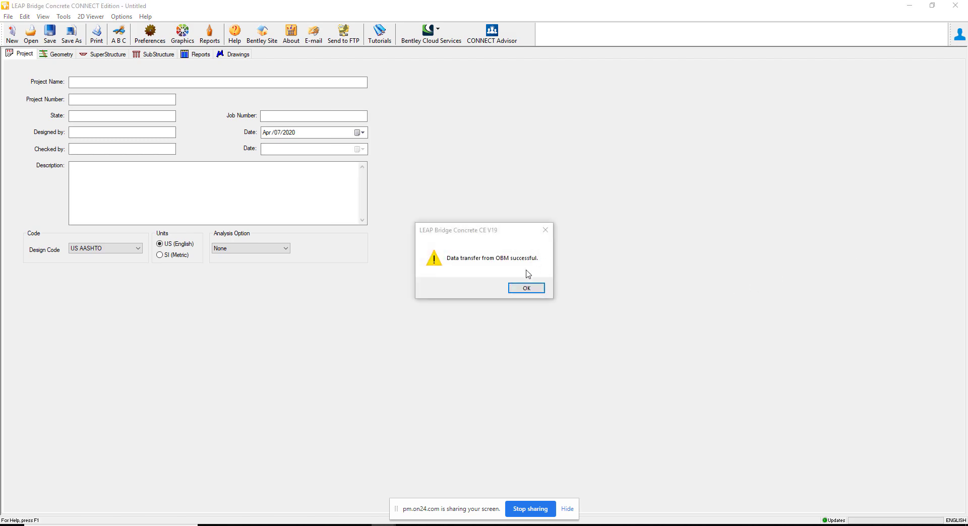
click(526, 288)
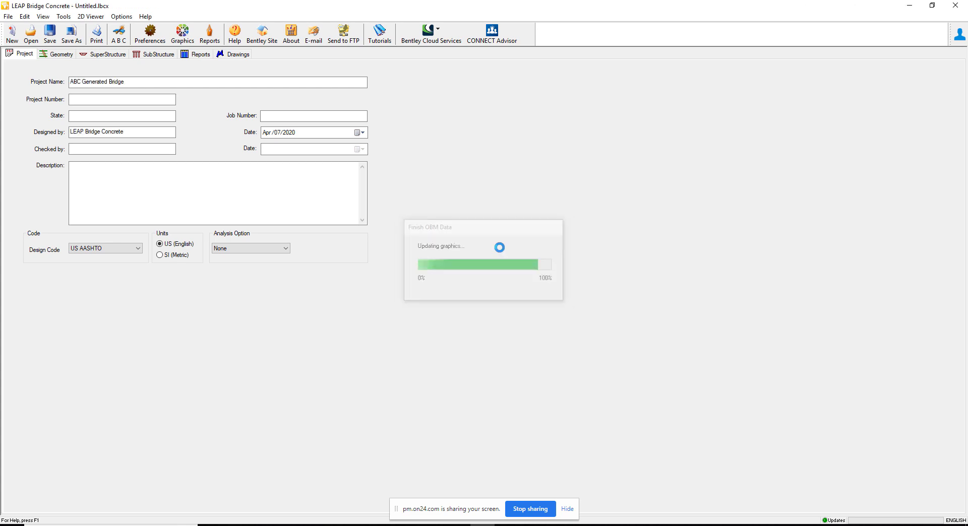
- Fit the transferred Precast bridge in the 3D geometry view and rotate it to inspect the deck and piers
click(59, 55)
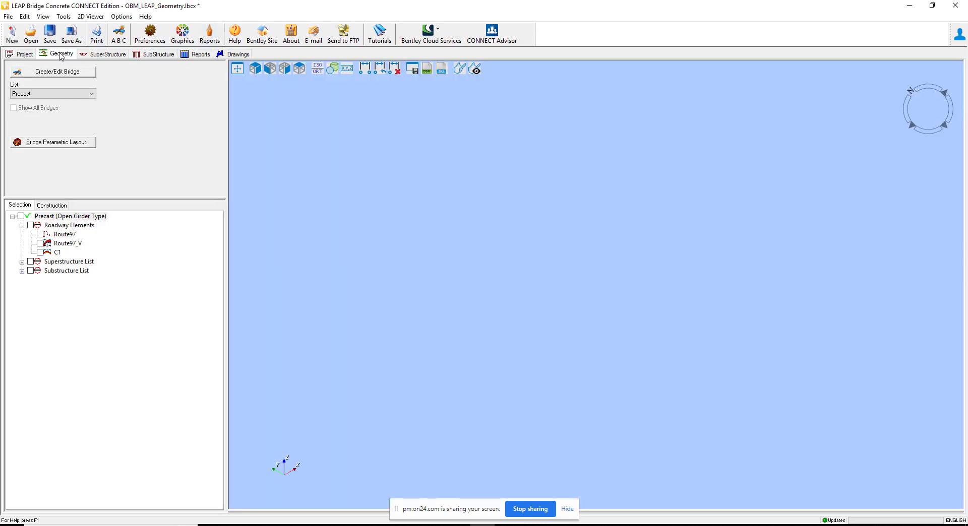
click(238, 70)
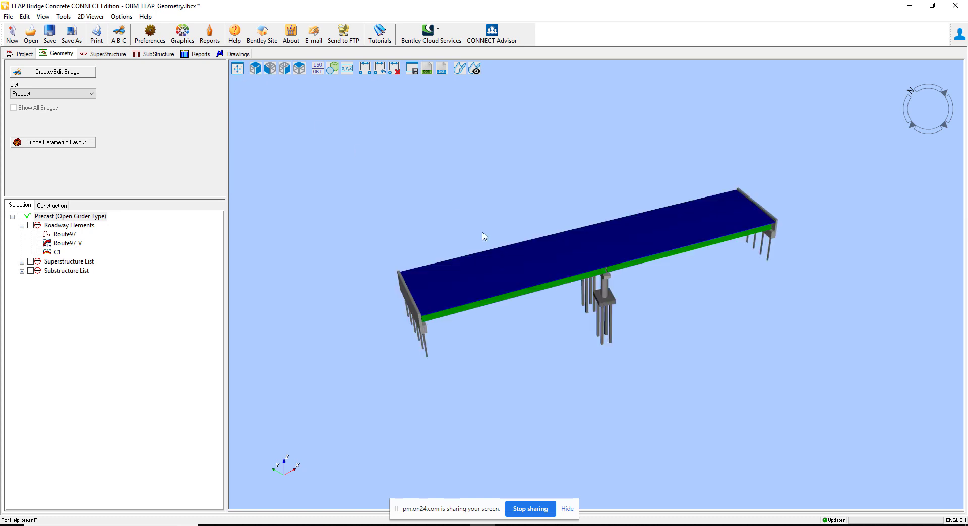
drag(626, 254, 623, 310)
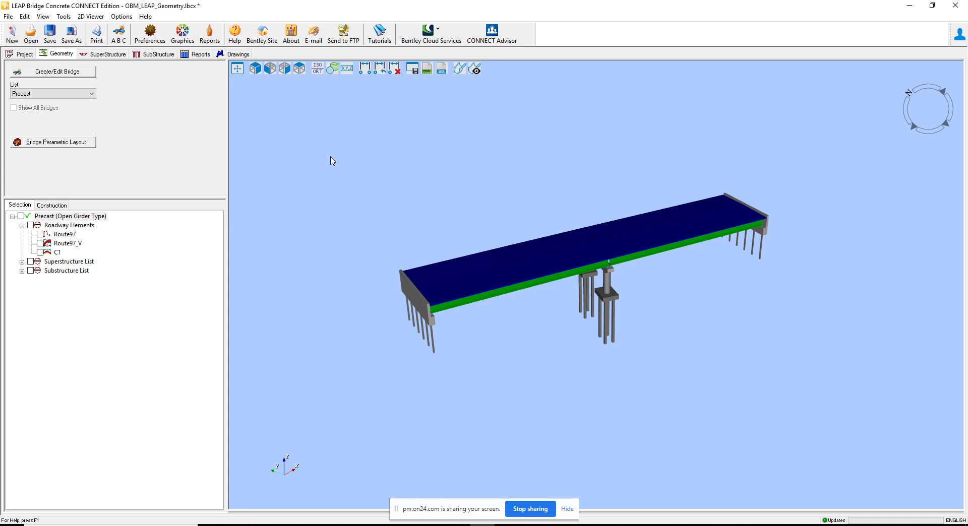
- Open the superstructure's Precast/Prestressed Girder design and review its geometry, including component layout and cross section, and its materials
click(111, 55)
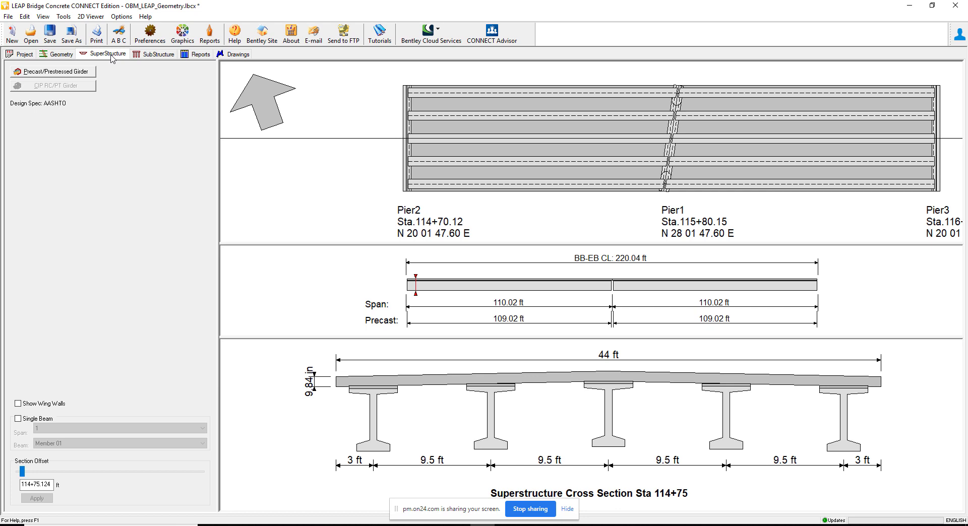
click(72, 76)
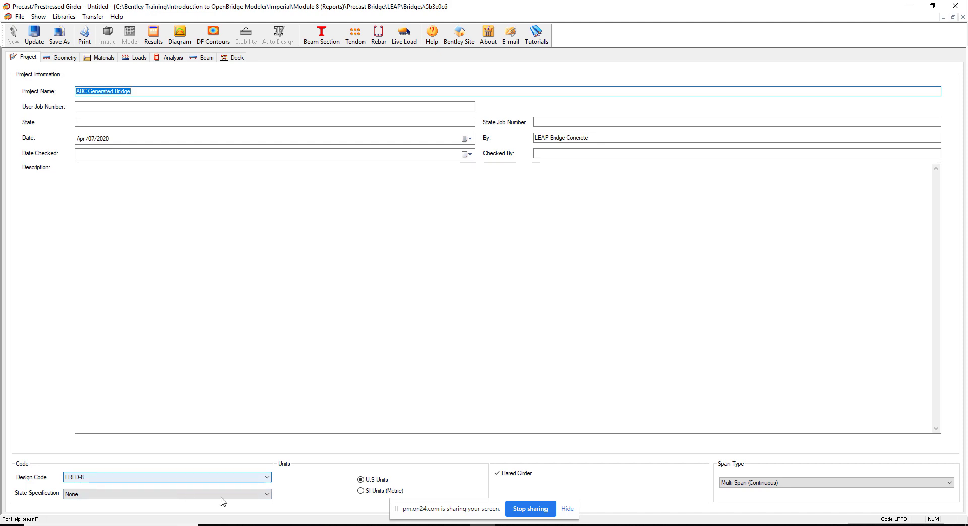
click(64, 58)
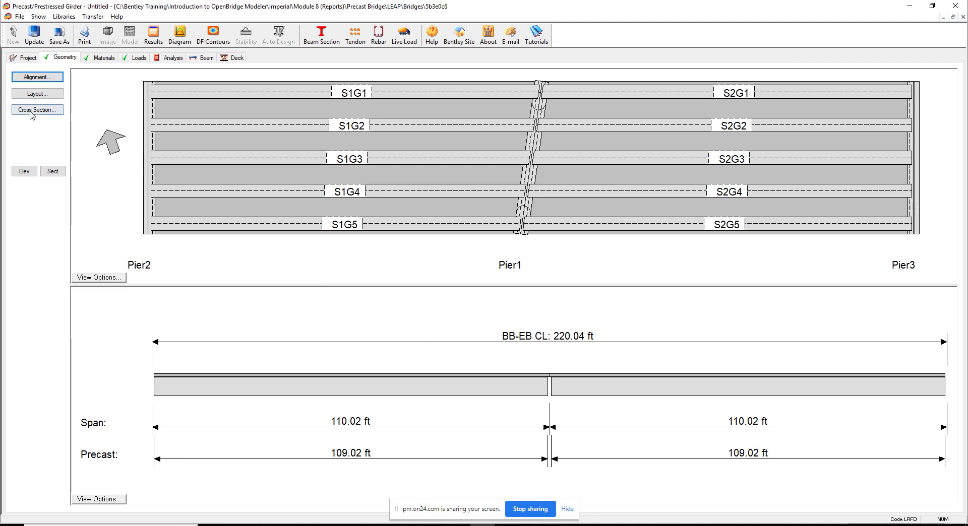
click(43, 93)
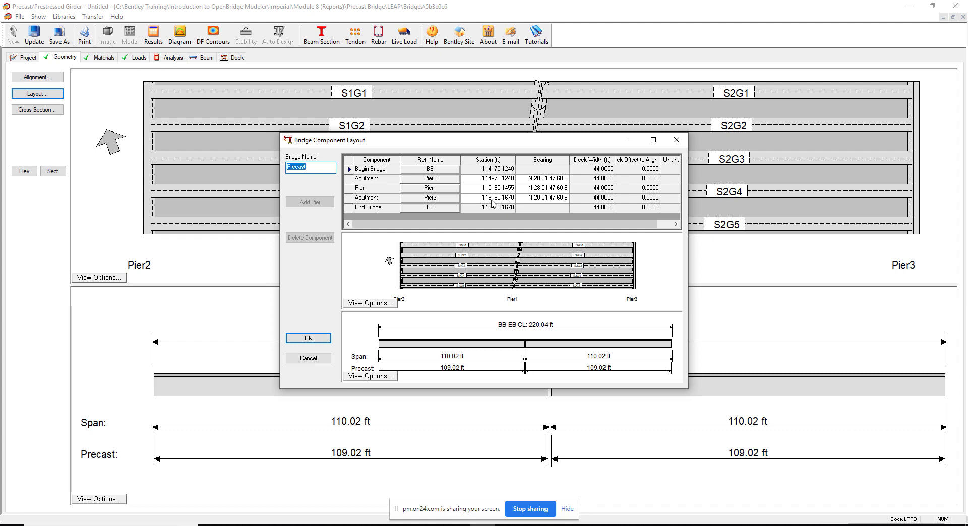
click(309, 359)
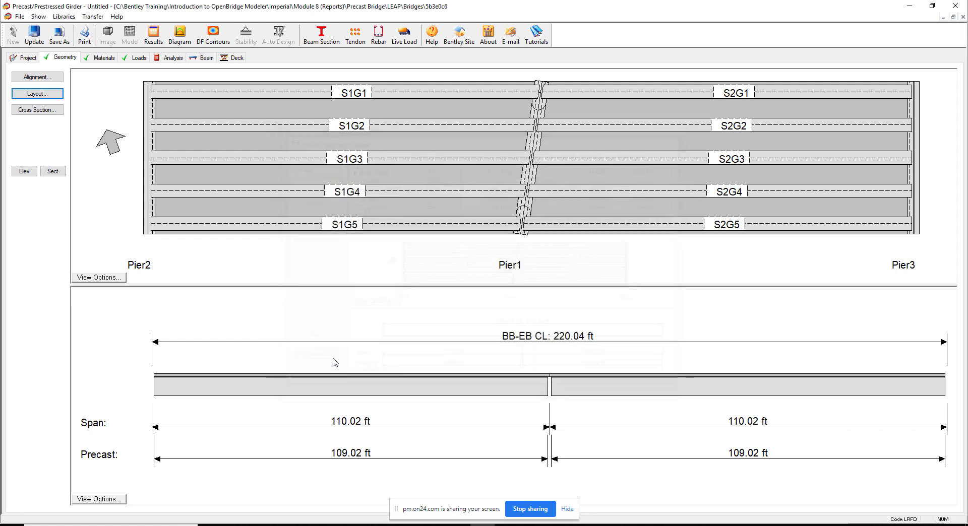
click(36, 111)
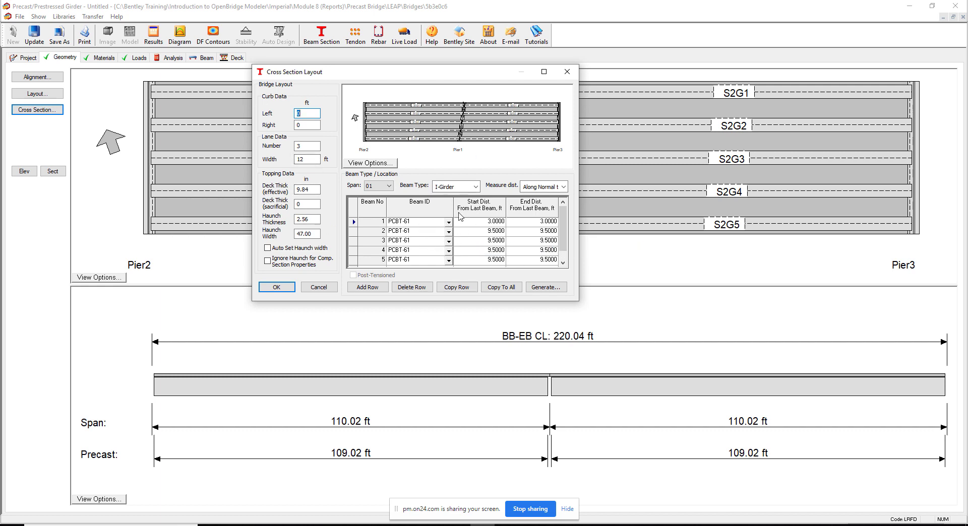
click(568, 73)
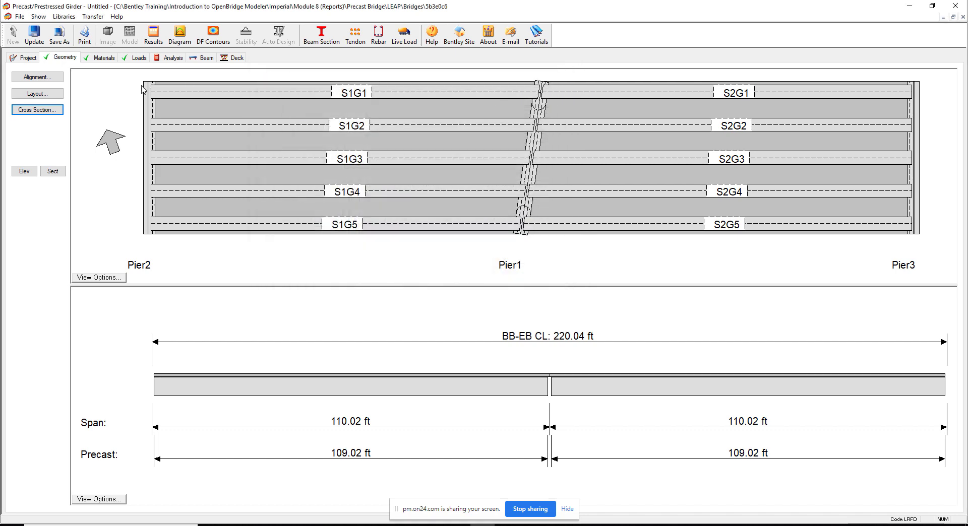
click(103, 58)
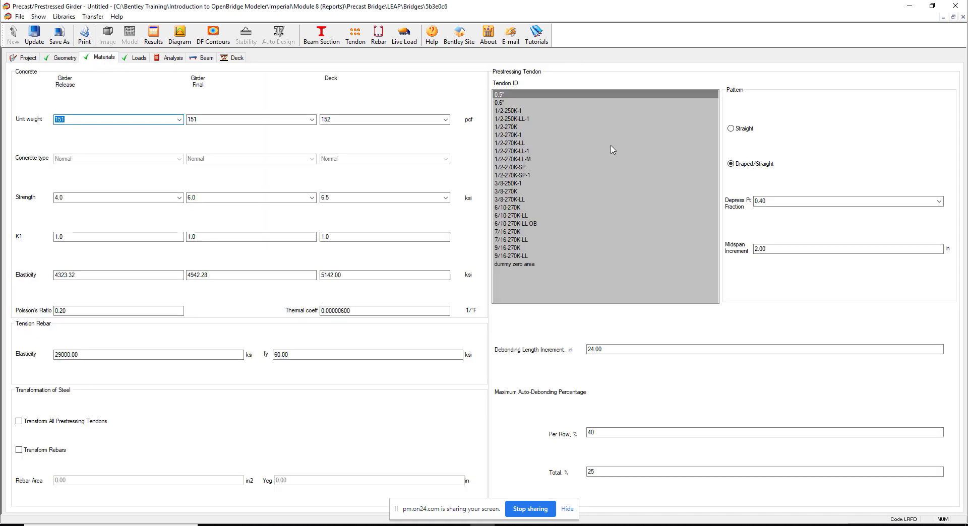
- Add a 0.3 ksf future wearing surface to the permanent loads with the Permanent Load Wizard
click(144, 60)
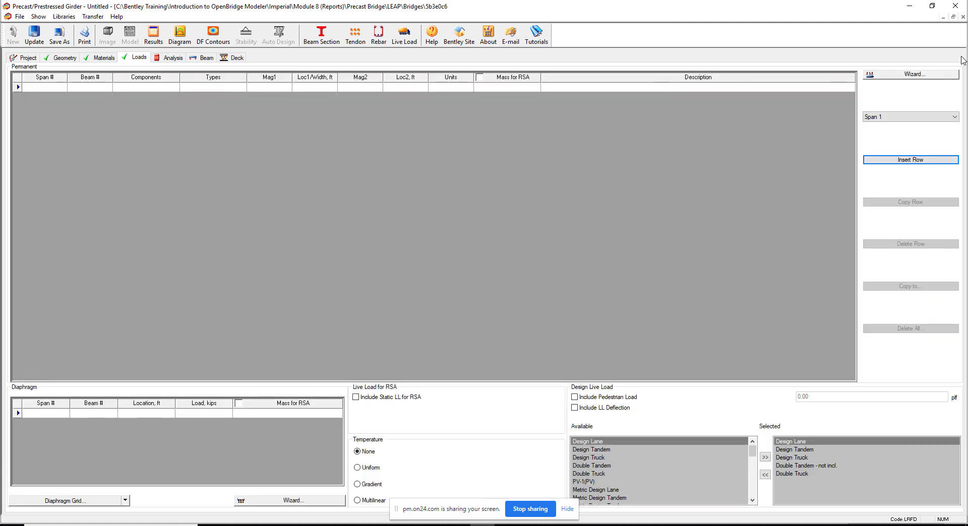
click(917, 76)
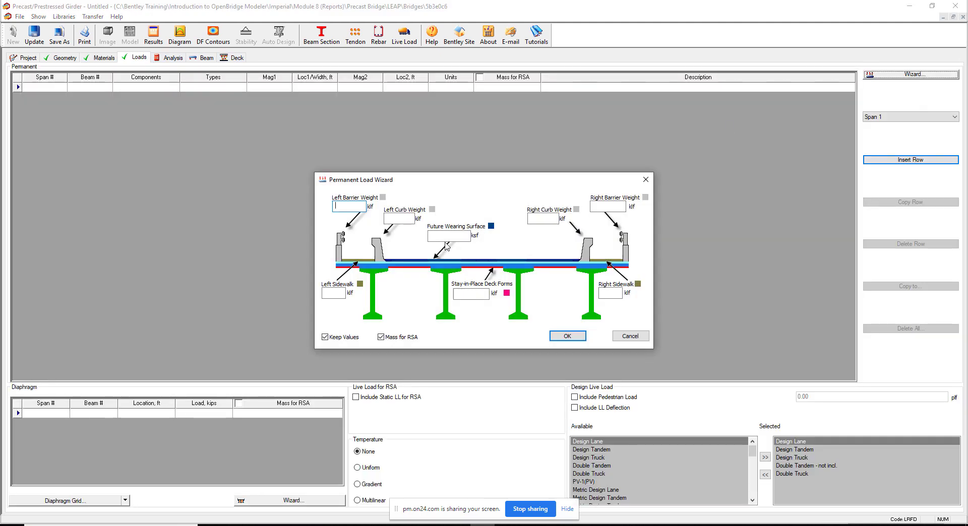
click(444, 235)
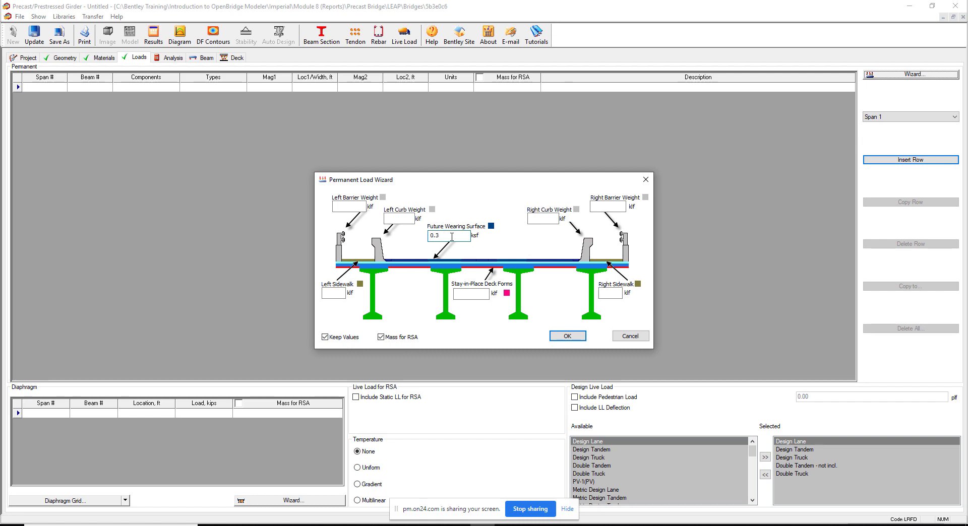
click(560, 336)
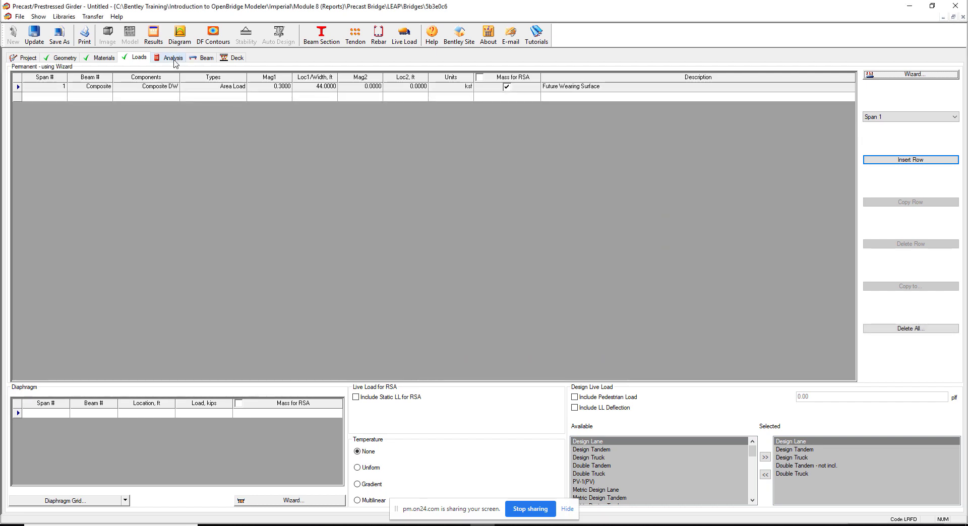
- Run the girder analysis and auto-design the strand patterns for all beams from all spans with the default multi-beam options
click(175, 61)
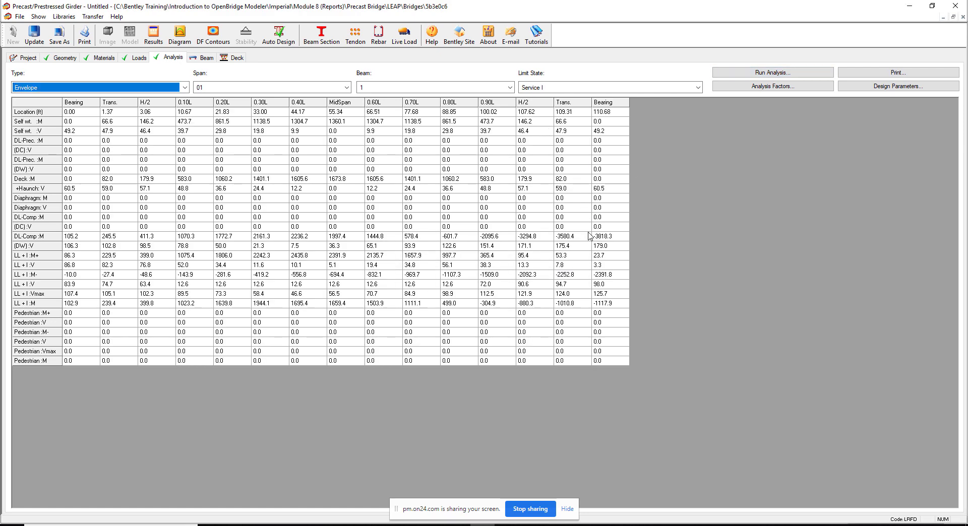
click(204, 59)
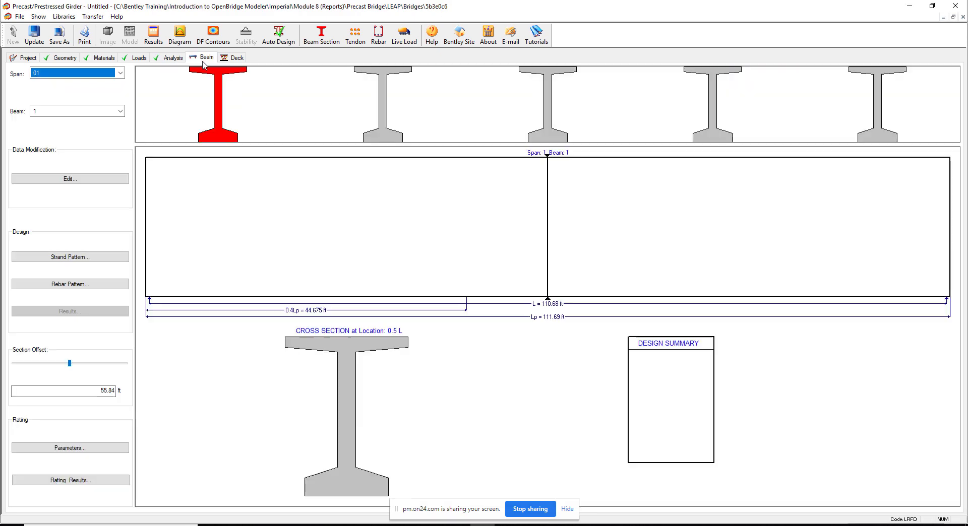
click(80, 259)
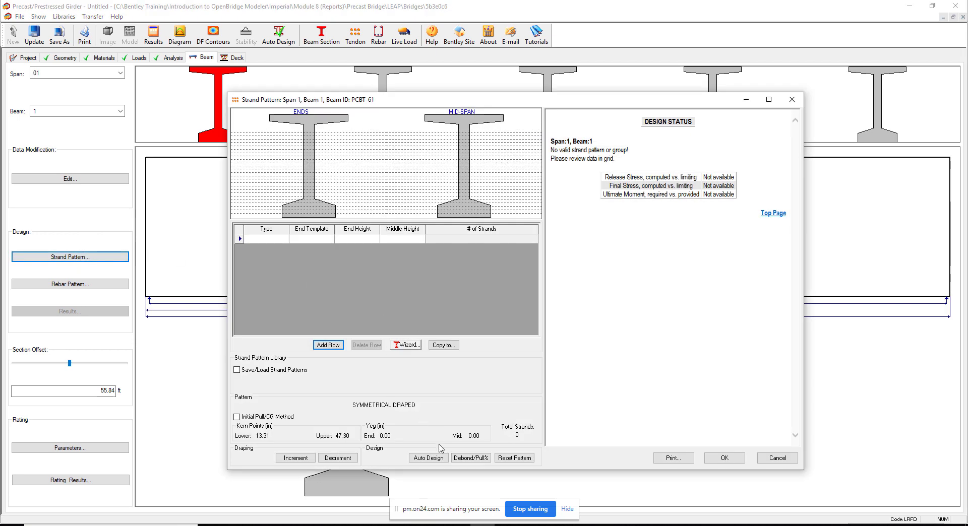
click(428, 458)
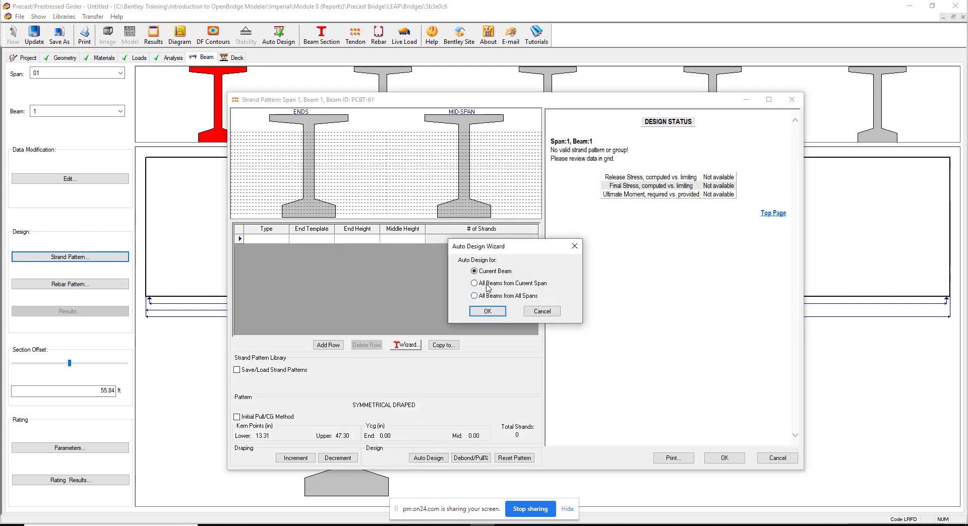
click(485, 296)
click(488, 311)
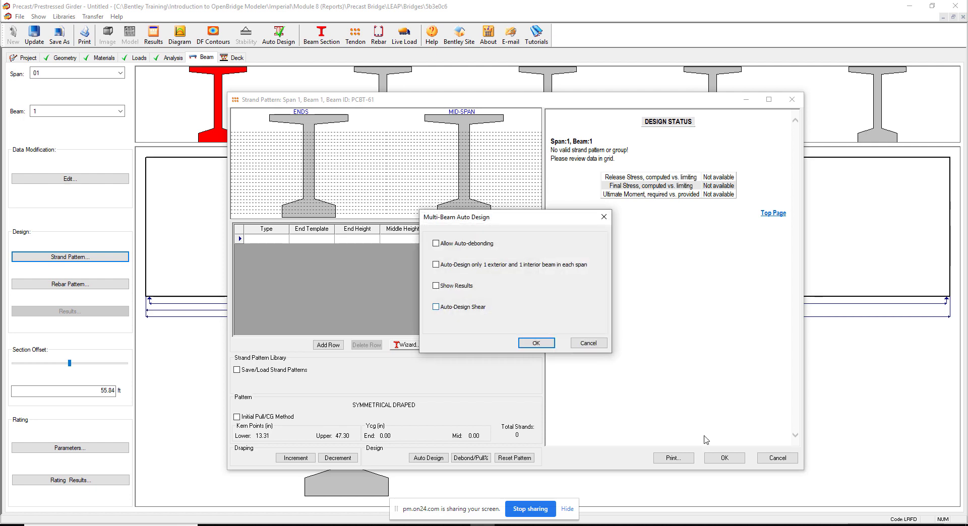
click(536, 343)
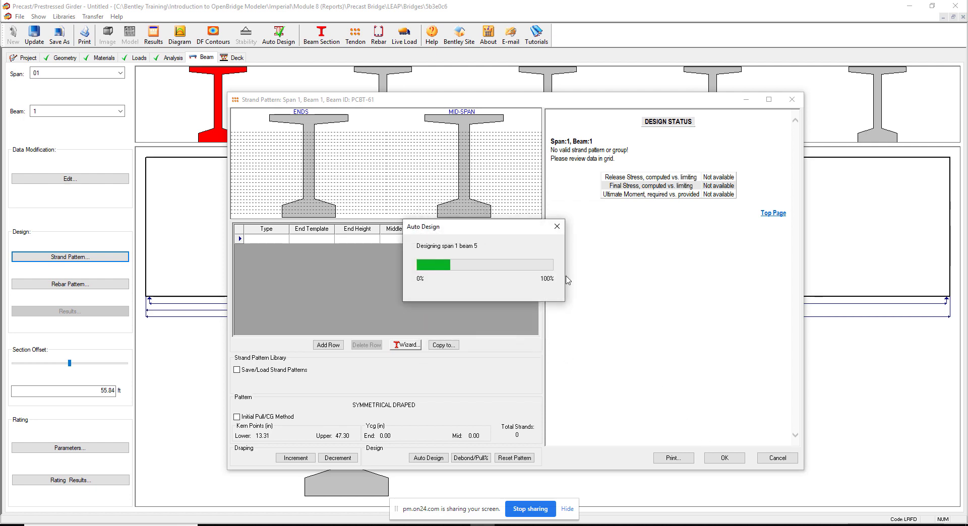
click(726, 460)
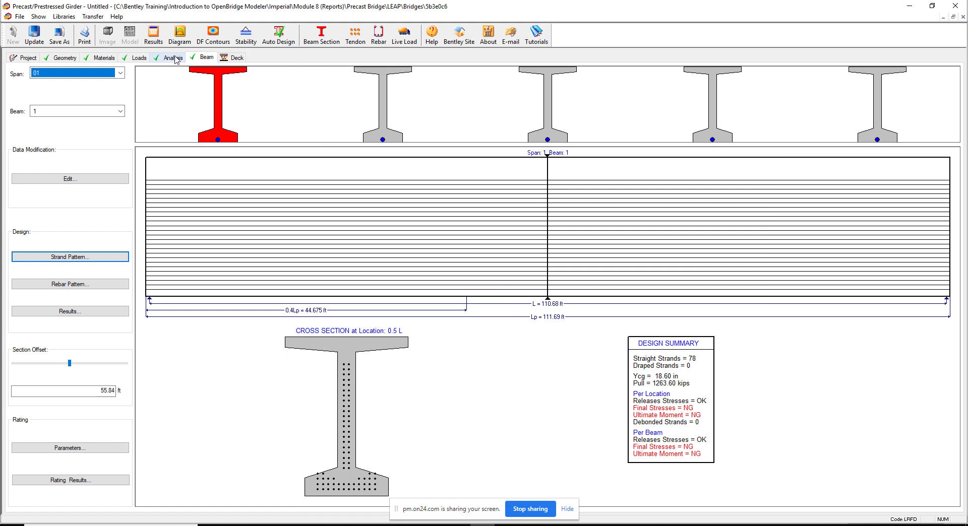
- Go back through the girder design's analysis, materials and project information
click(175, 59)
click(104, 58)
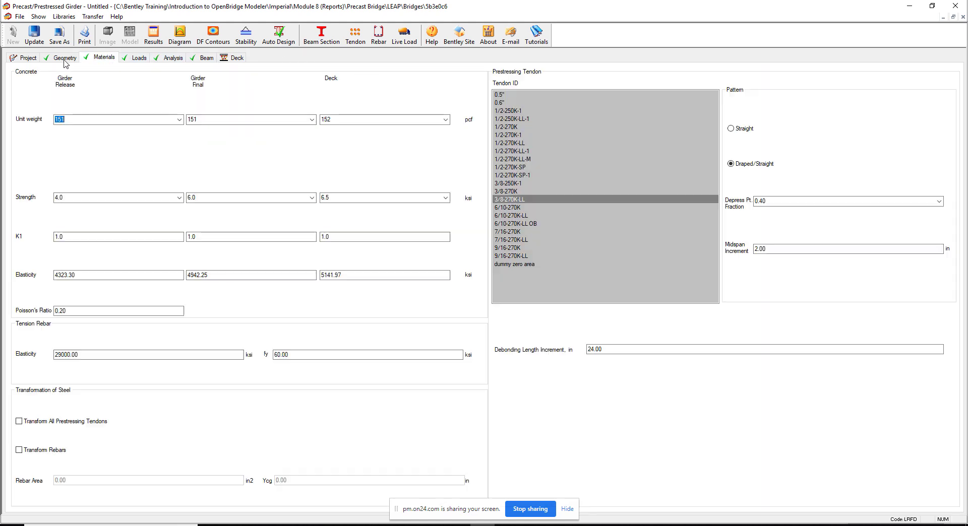
click(28, 58)
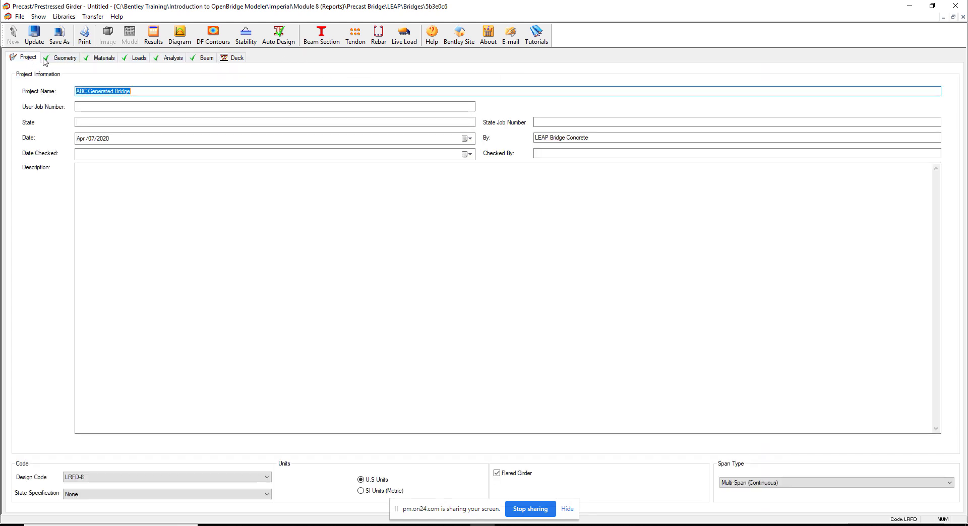
- Restore the Precast/Prestressed Girder window to float over LEAP Bridge Concrete, and show its bridge geometry
double_click(209, 7)
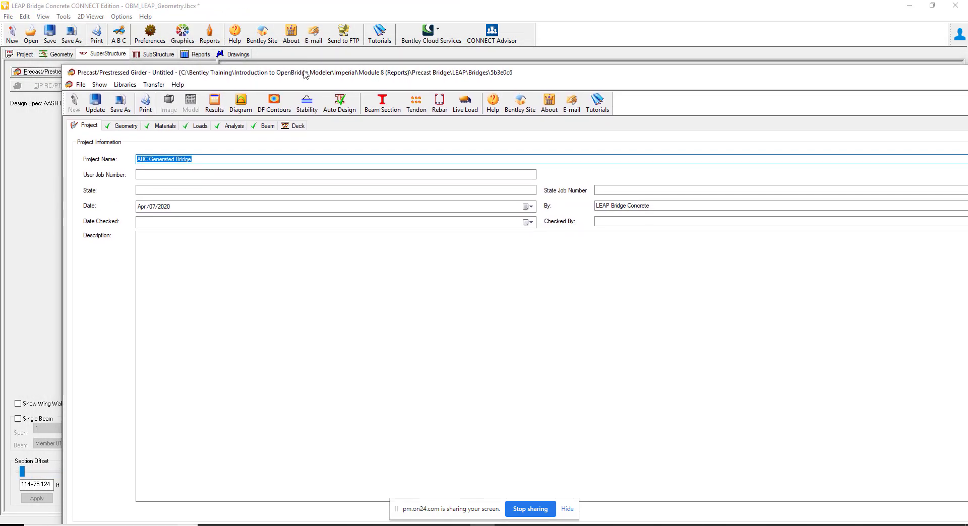
drag(305, 75, 219, 50)
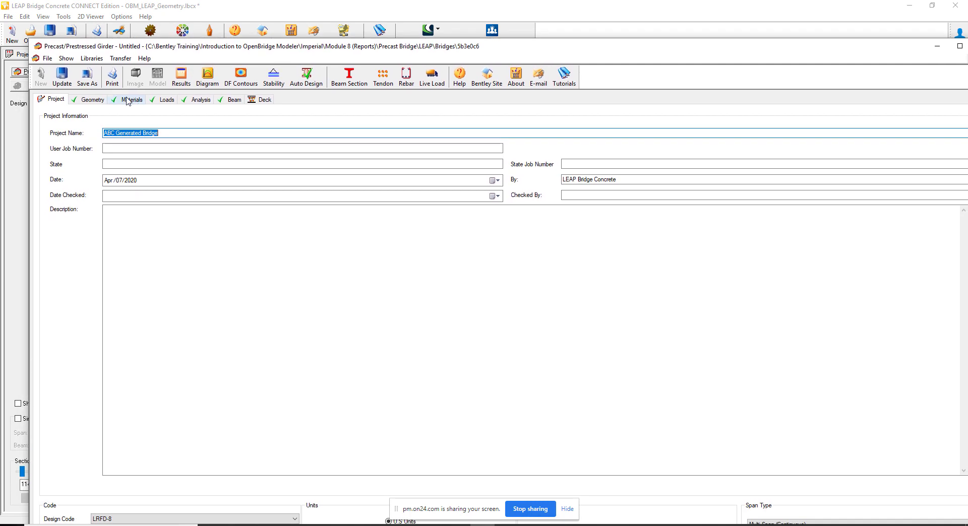
click(94, 101)
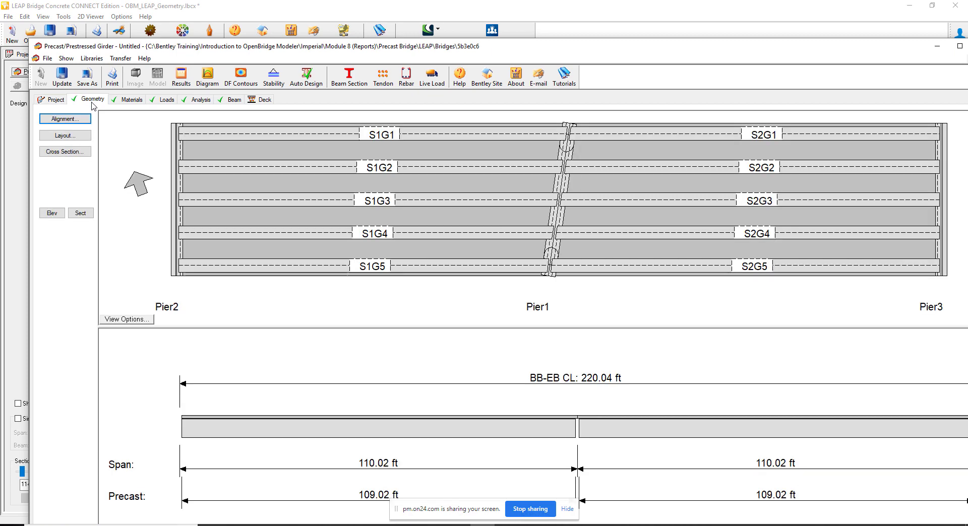
- Review the beam types available in the girder design's cross section layout and the stations and bearings in its bridge component layout
click(68, 153)
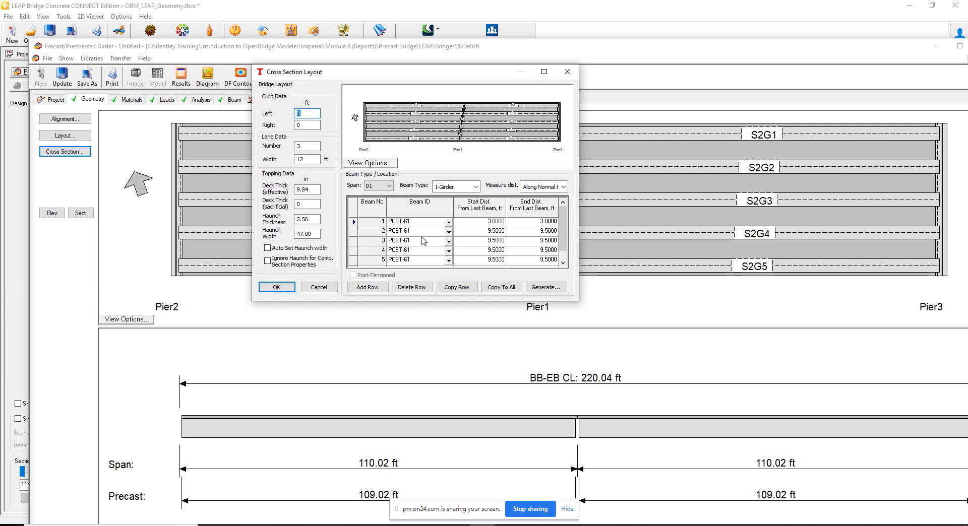
click(449, 262)
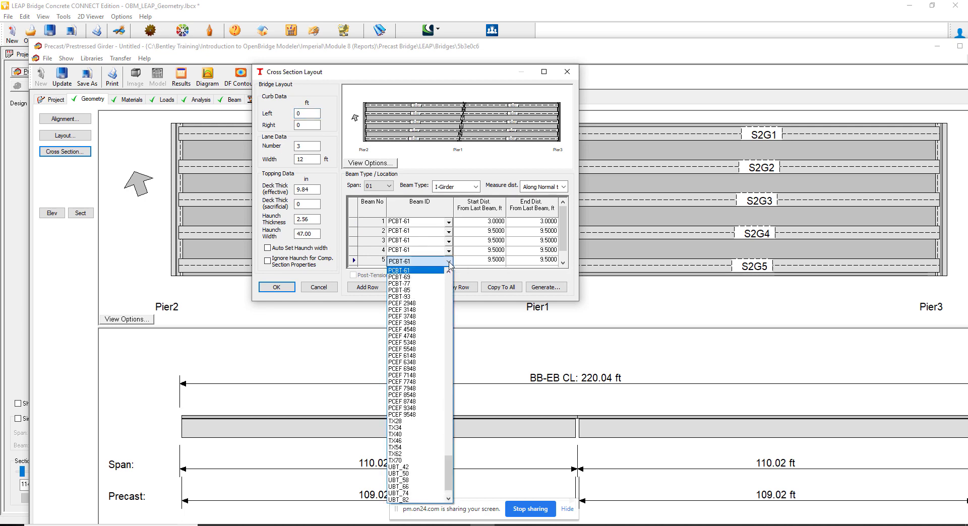
click(512, 281)
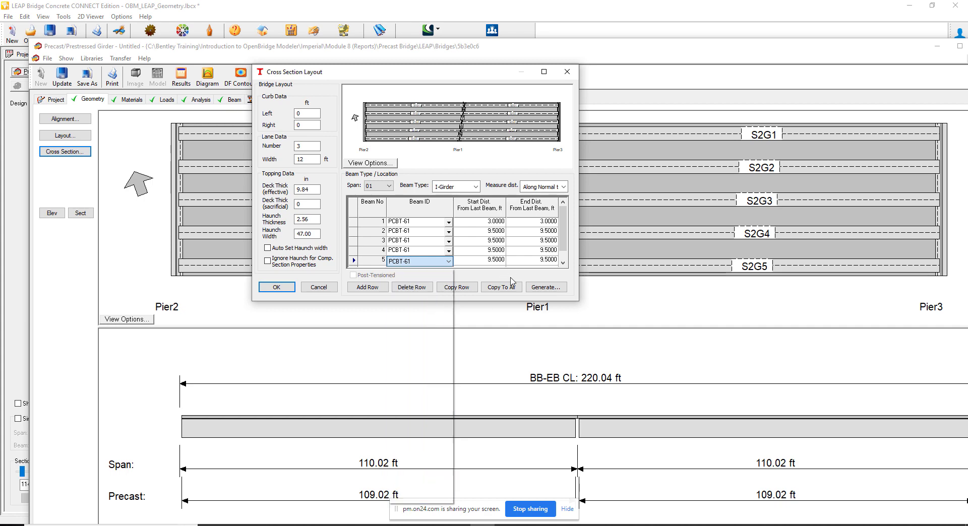
click(481, 211)
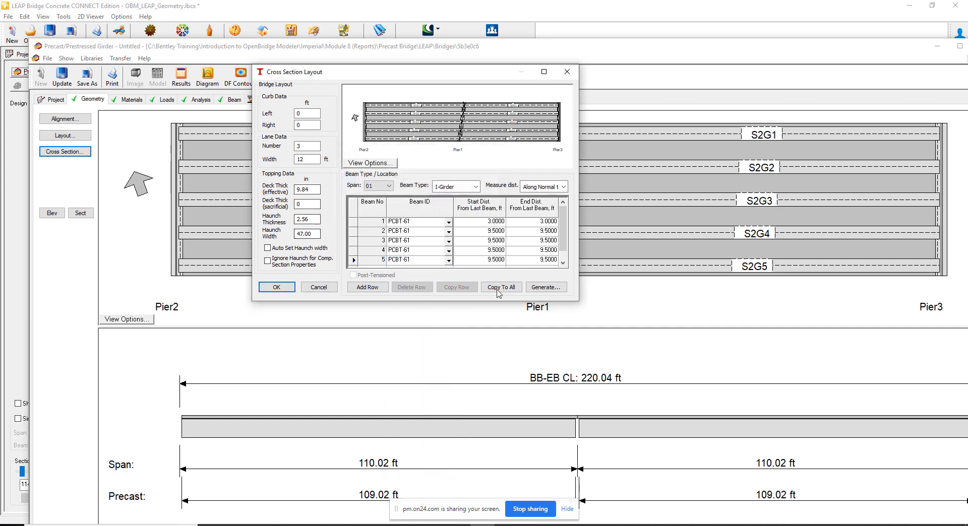
click(567, 72)
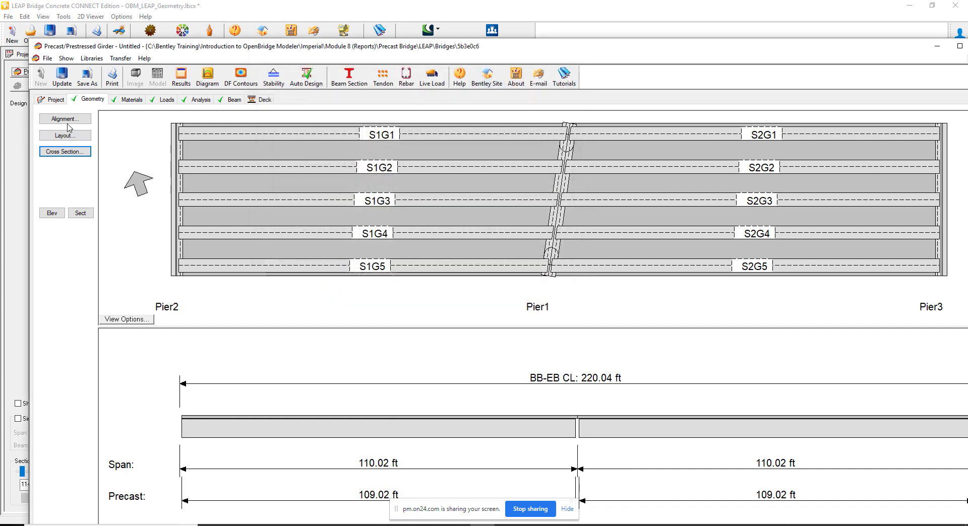
click(62, 136)
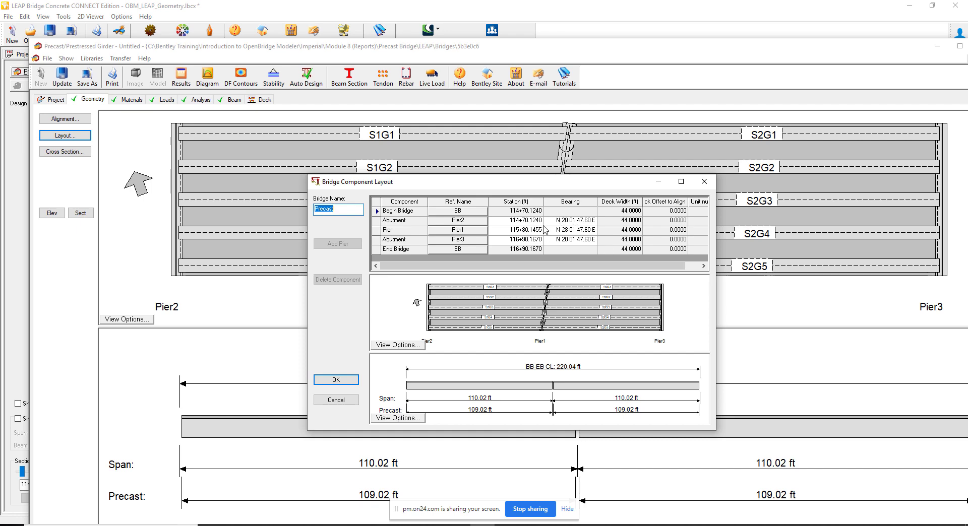
click(705, 182)
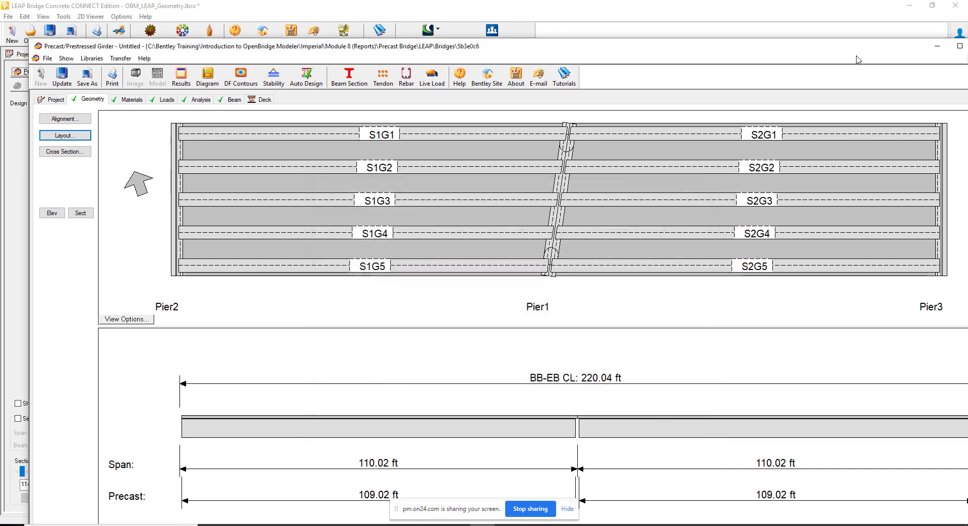
- Close the Precast/Prestressed Girder design and update the LEAP Bridge Concrete model with it
drag(857, 51, 810, 49)
click(936, 45)
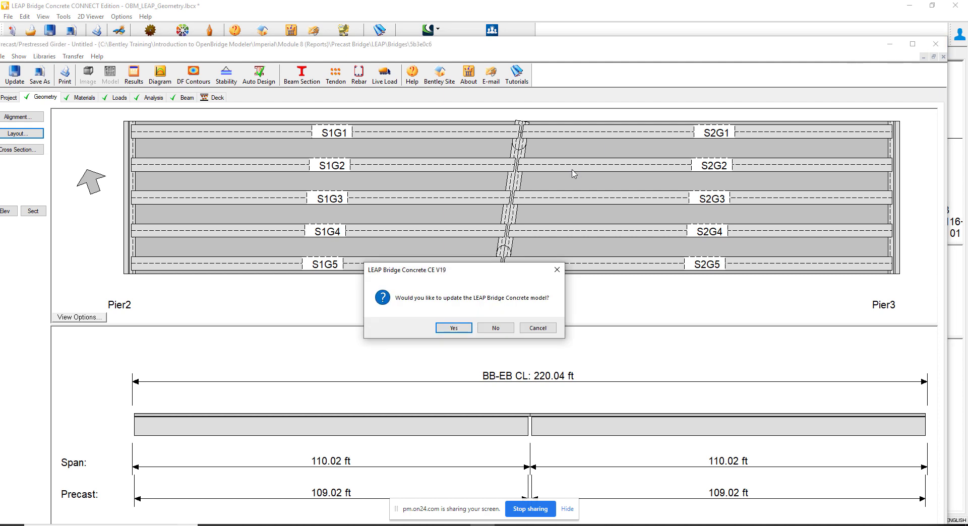
click(454, 328)
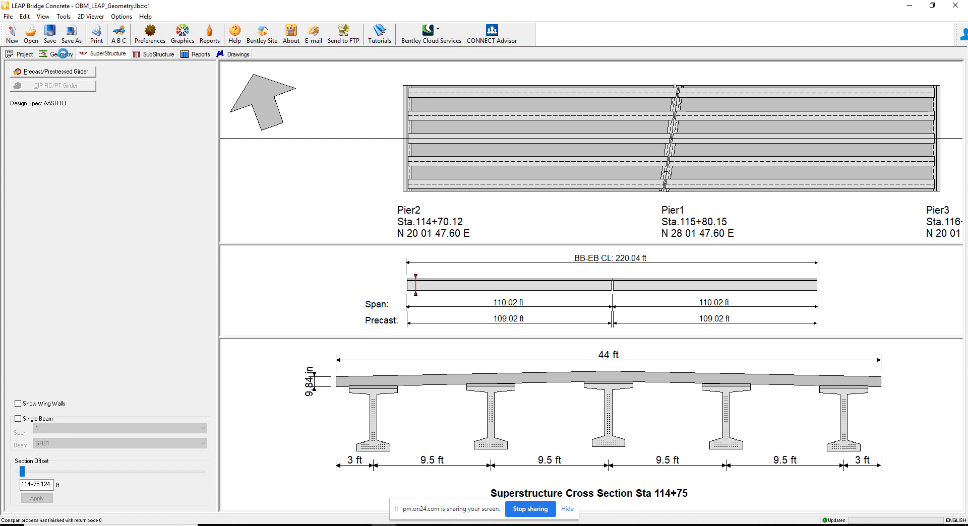
- Show the bridge's 3D geometry with a transparent display and examine the girders beneath the deck
click(62, 54)
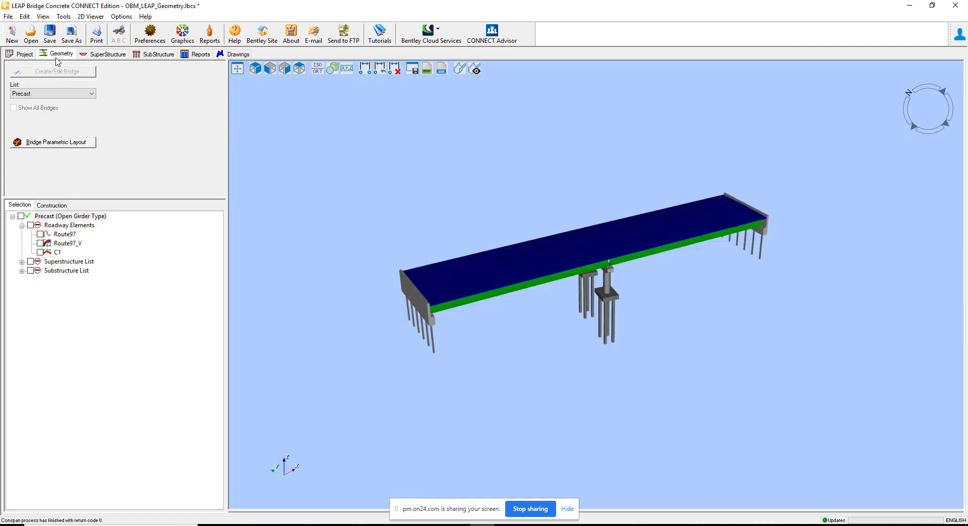
click(333, 69)
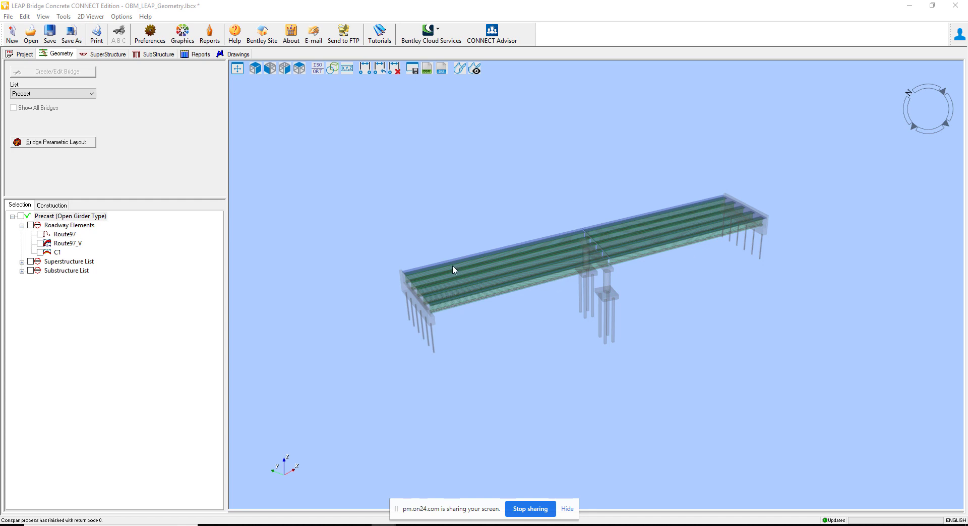
scroll(450, 268, up, 3)
scroll(446, 261, down, 2)
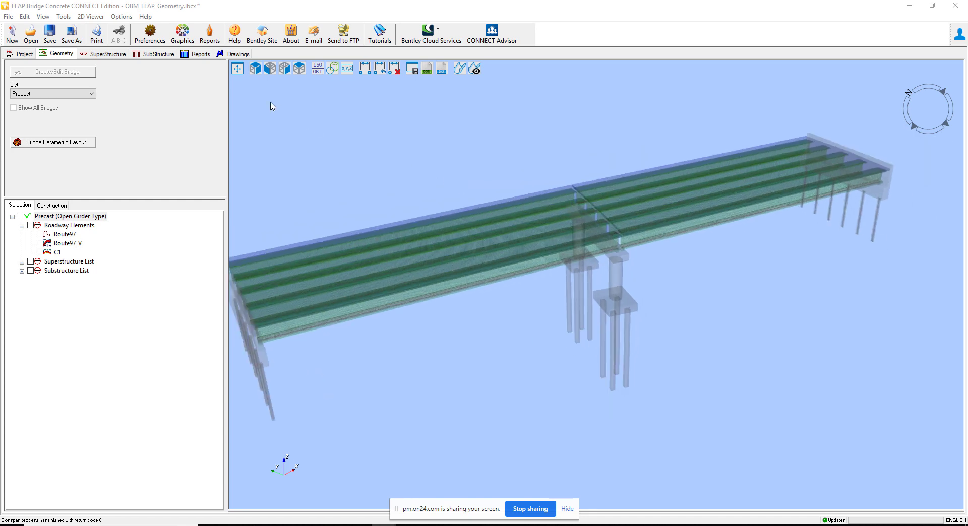
- Send the bridge to OBM as an analytic XML file named SIG_01 in the Downloads folder
click(63, 18)
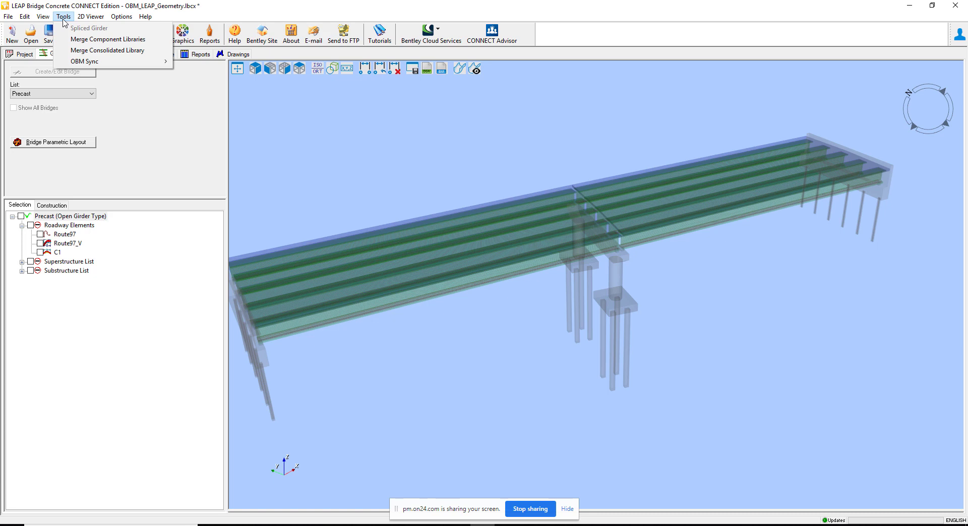
mouse_move(91, 16)
mouse_move(105, 62)
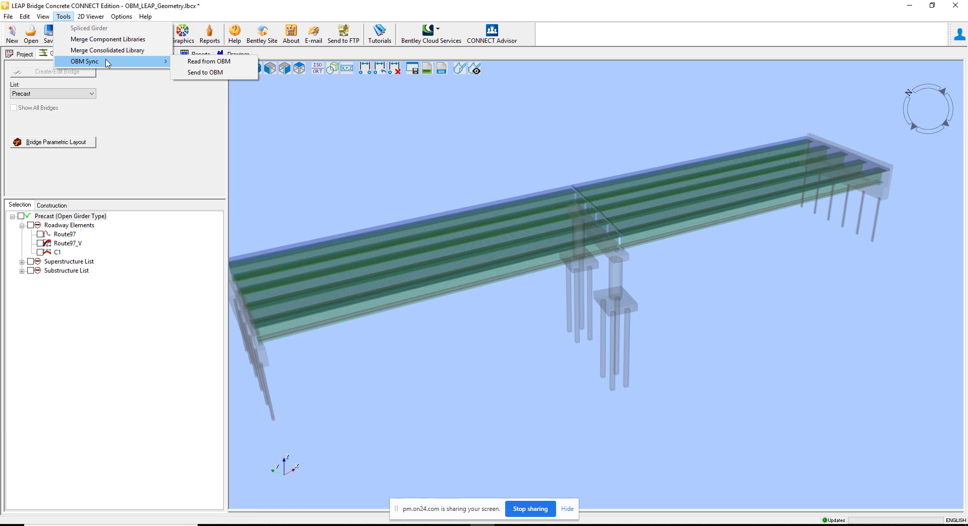
click(197, 75)
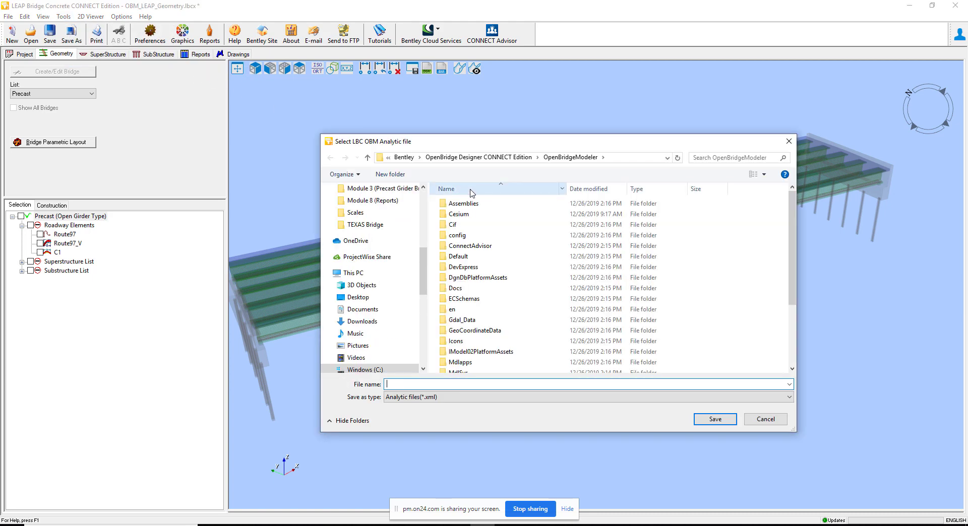
drag(424, 277, 424, 216)
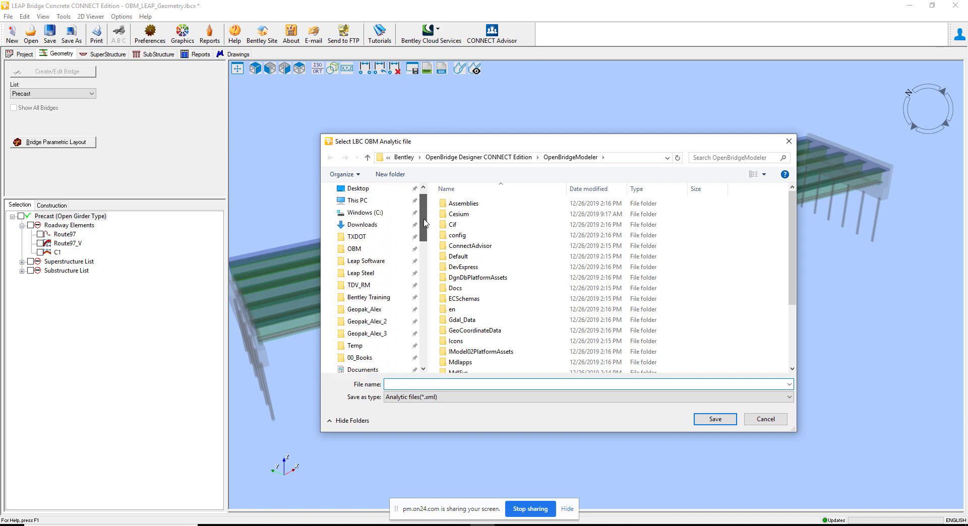
click(366, 225)
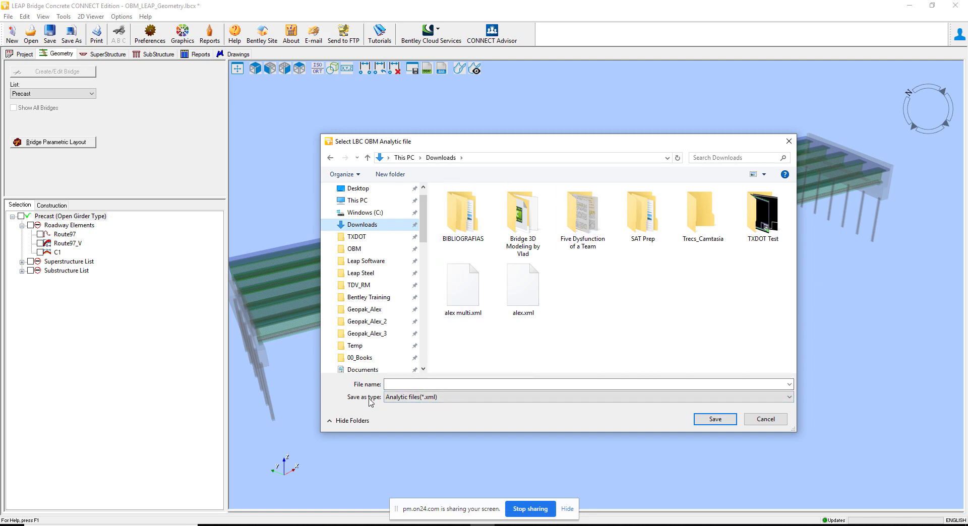
click(392, 385)
text(SIG)
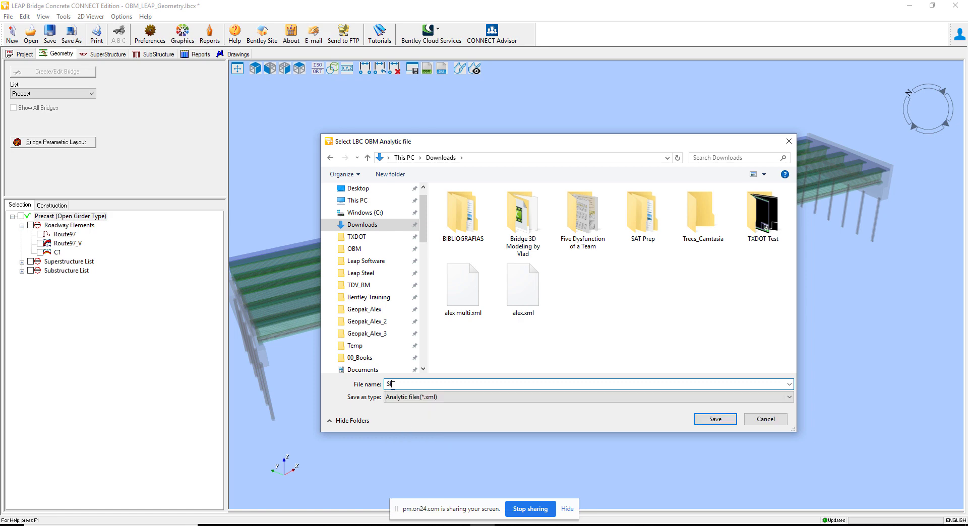
text(_01)
click(710, 420)
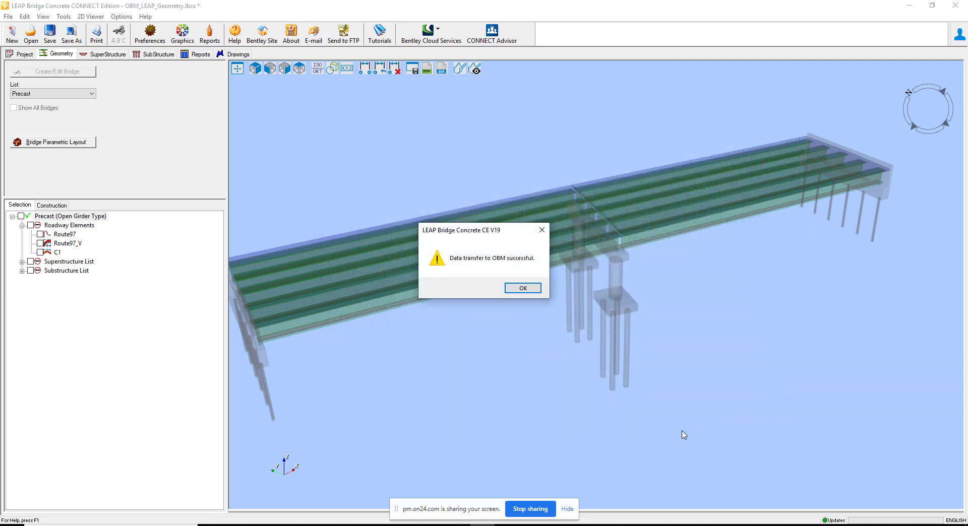
click(522, 288)
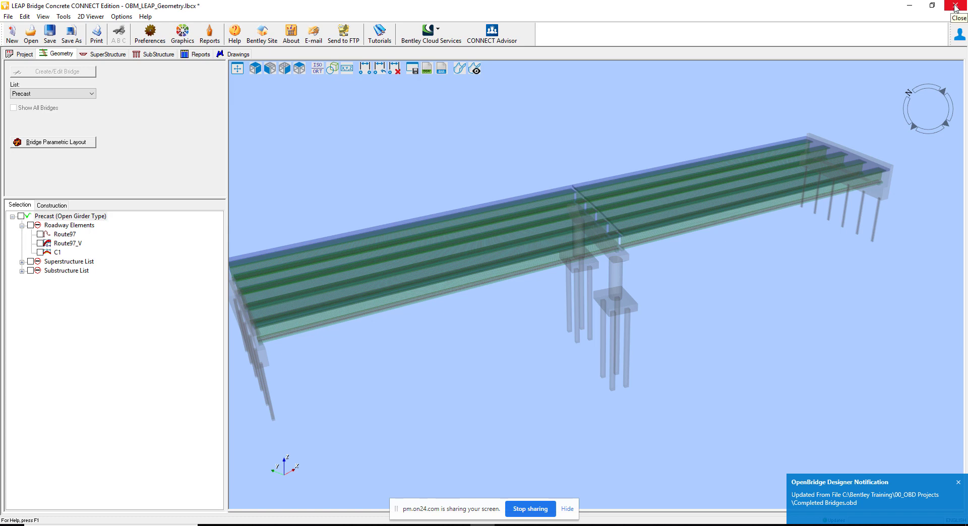
- Close LEAP Bridge Concrete, saving the changes as OBM_LEAP_Geometry.lbcx in the bridge unit folder
click(954, 6)
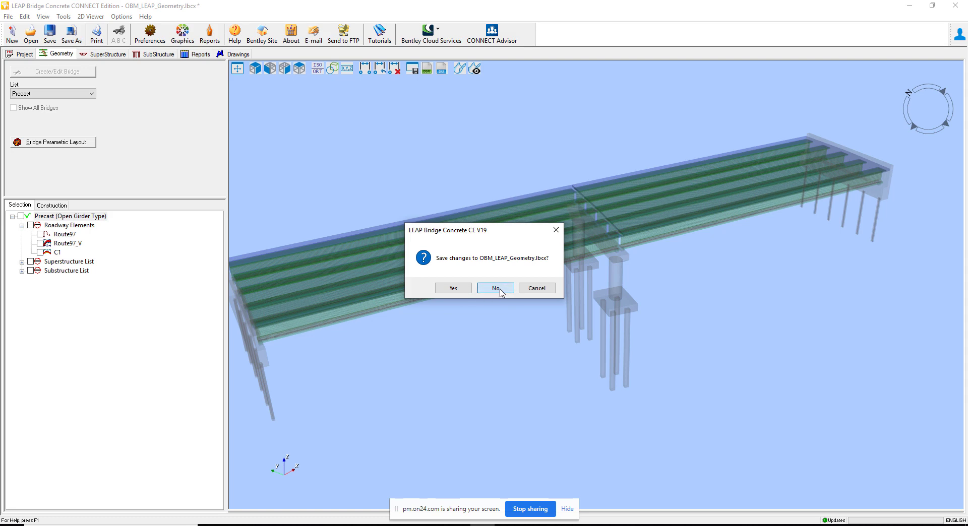
click(451, 288)
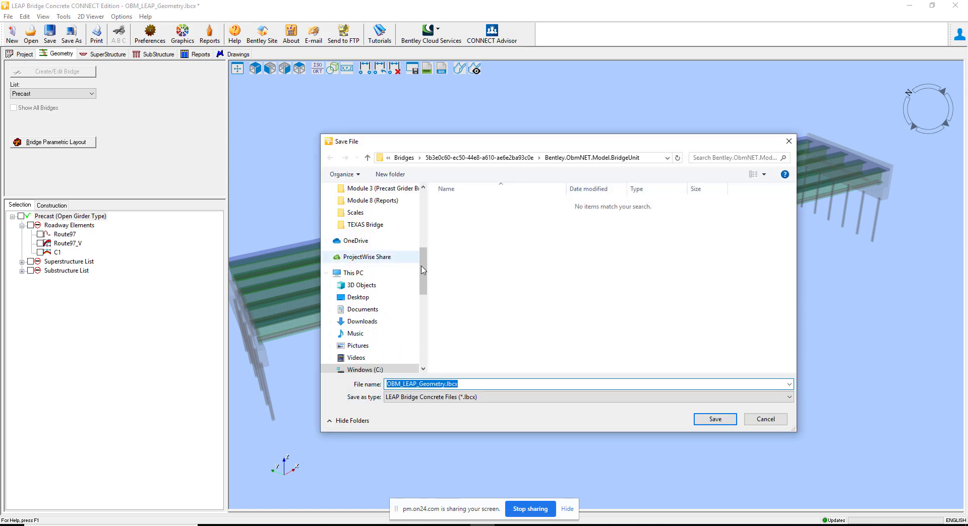
mouse_move(423, 271)
mouse_down()
mouse_move(432, 238)
mouse_move(427, 281)
mouse_up()
click(715, 419)
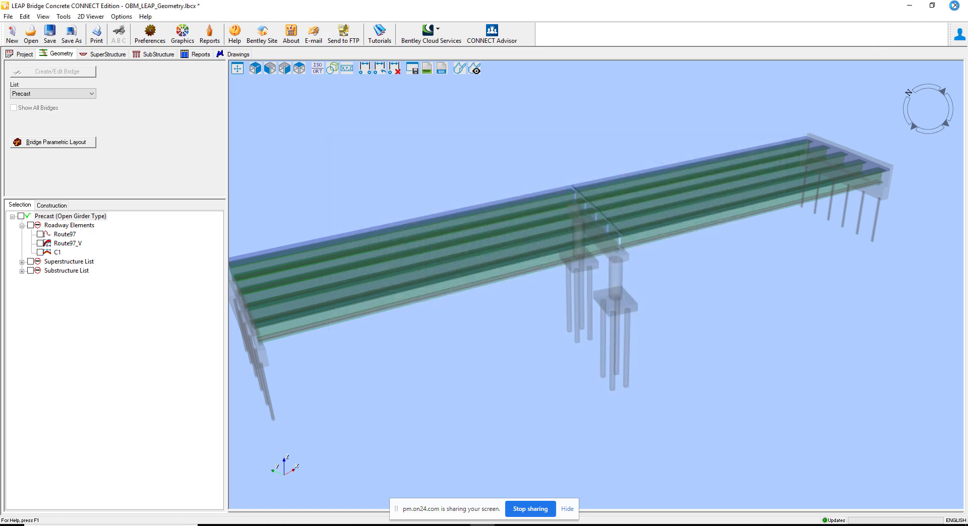
click(958, 6)
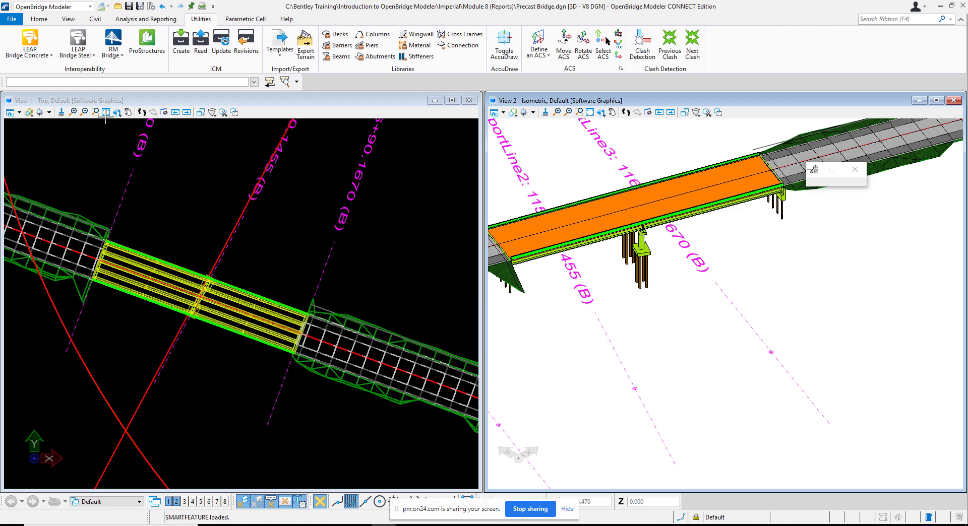
- Update the OpenBridge Modeler bridge from SIG_01.xml in Downloads, accepting all beam section and camber deflection changes for both spans
click(45, 60)
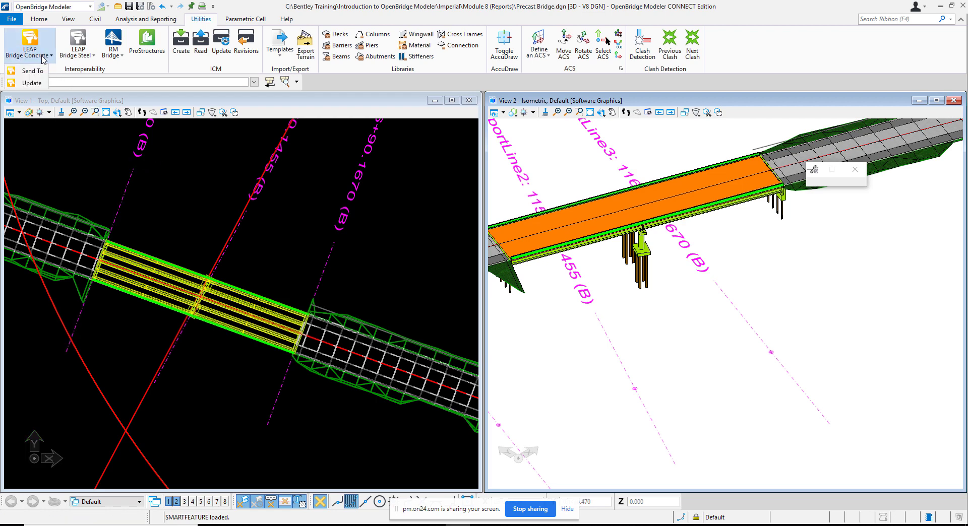
click(30, 83)
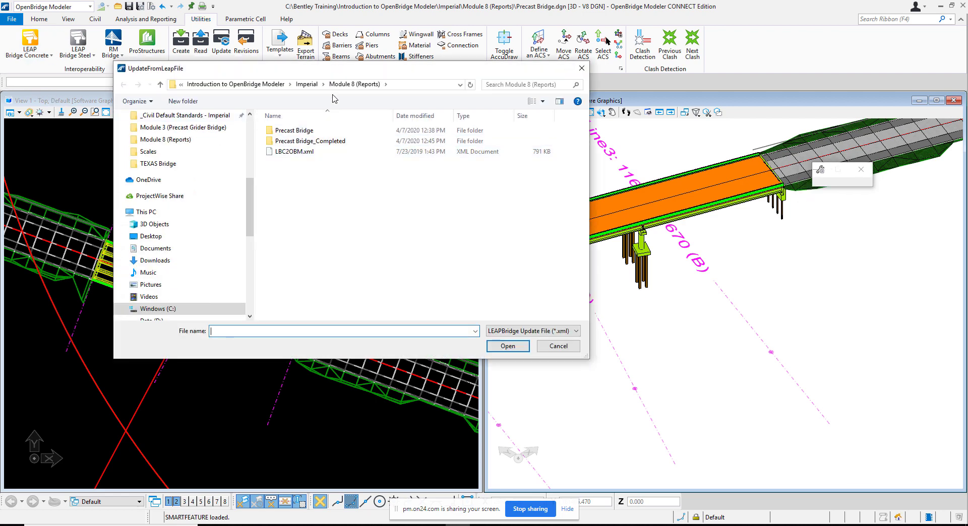
scroll(251, 203, up, 4)
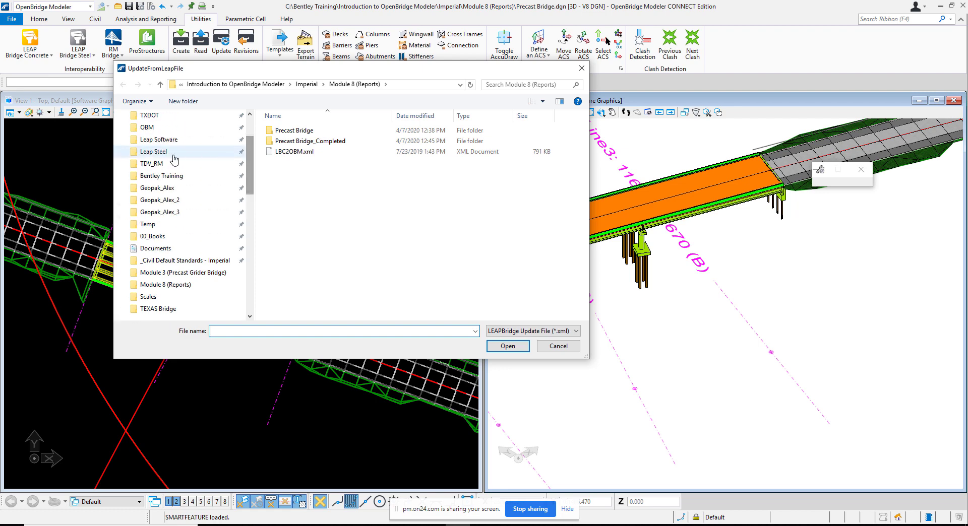
drag(252, 174, 253, 156)
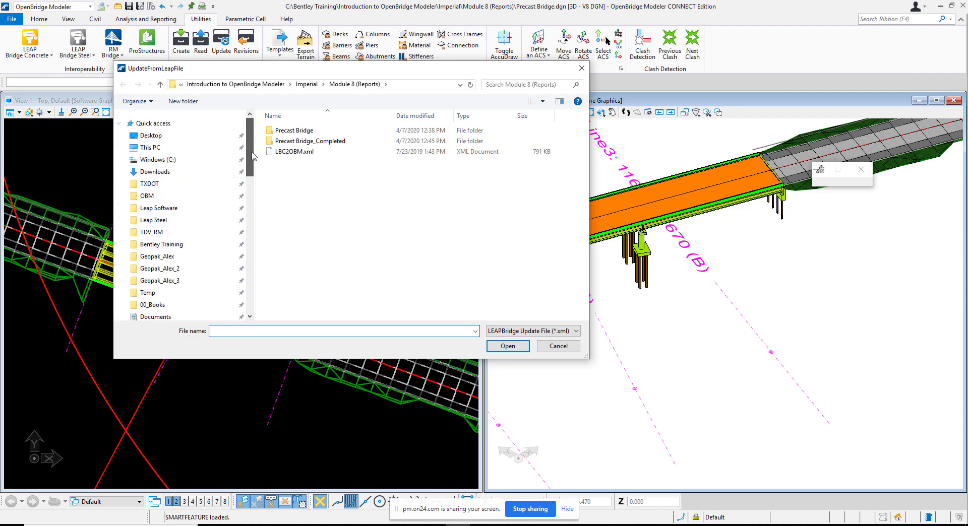
click(154, 172)
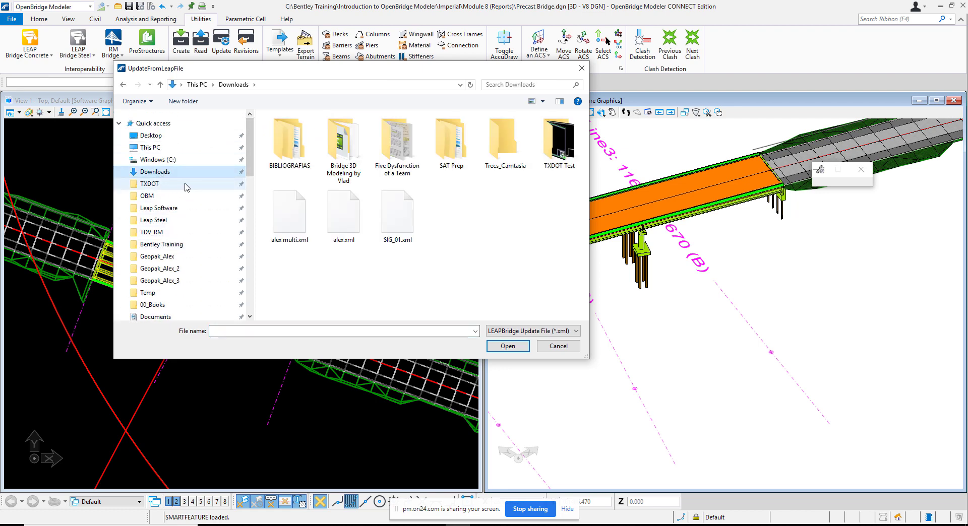
click(393, 213)
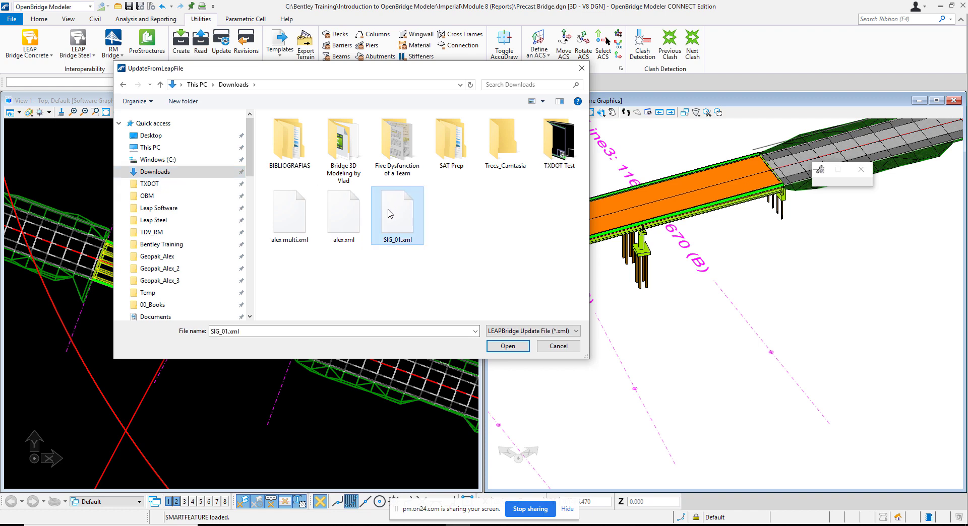
click(509, 347)
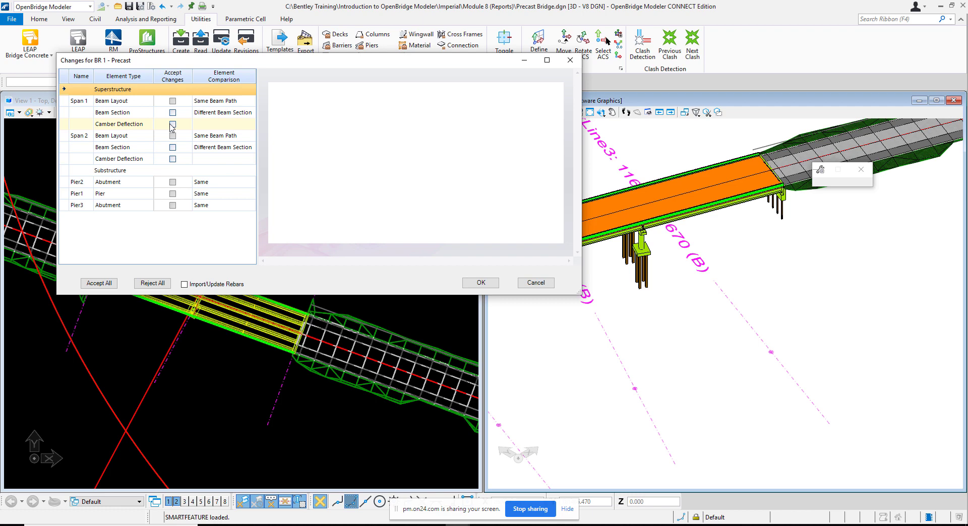
click(98, 284)
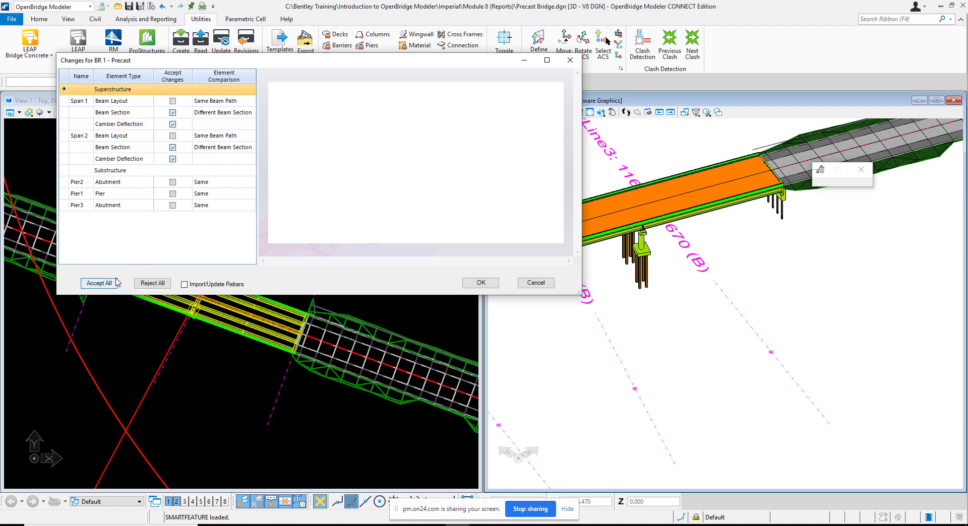
click(480, 284)
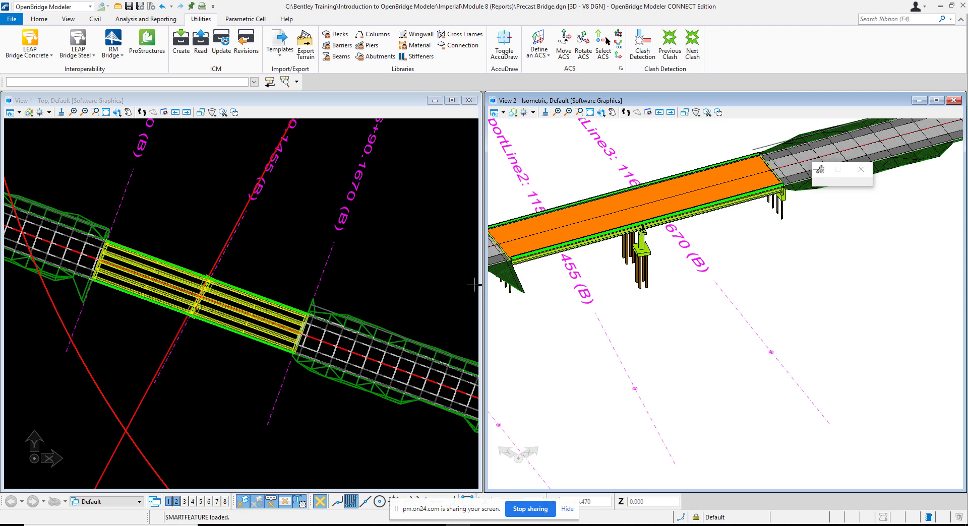
- Close OpenBridge Modeler and switch OpenBridge Designer from standalone files to the BIM workflow projects
click(962, 6)
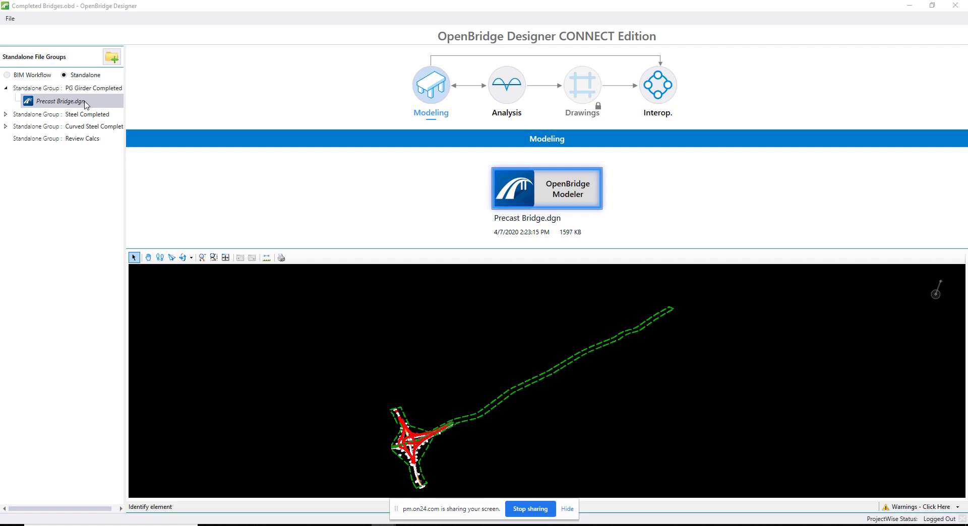
click(12, 76)
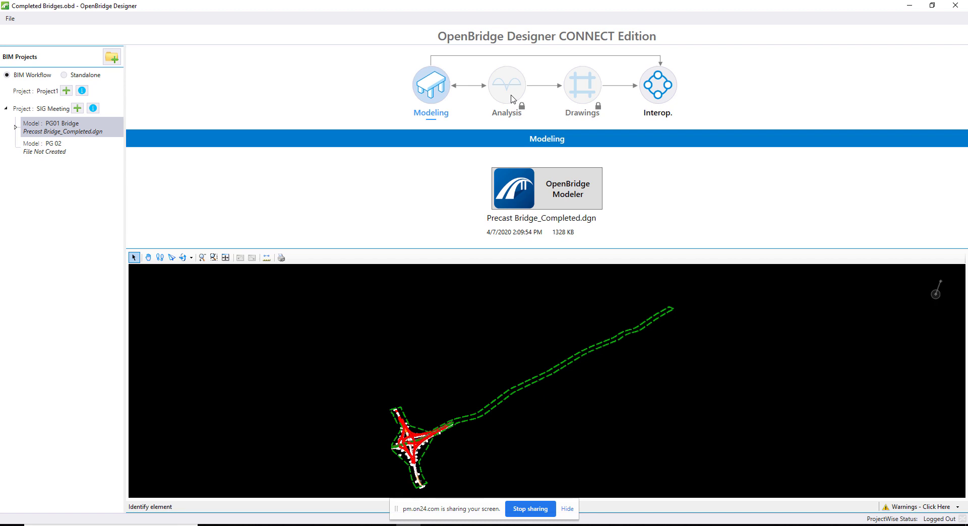
- Open the PG01 Bridge model in OpenBridge Modeler and start sending it to LEAP Bridge Concrete
click(555, 192)
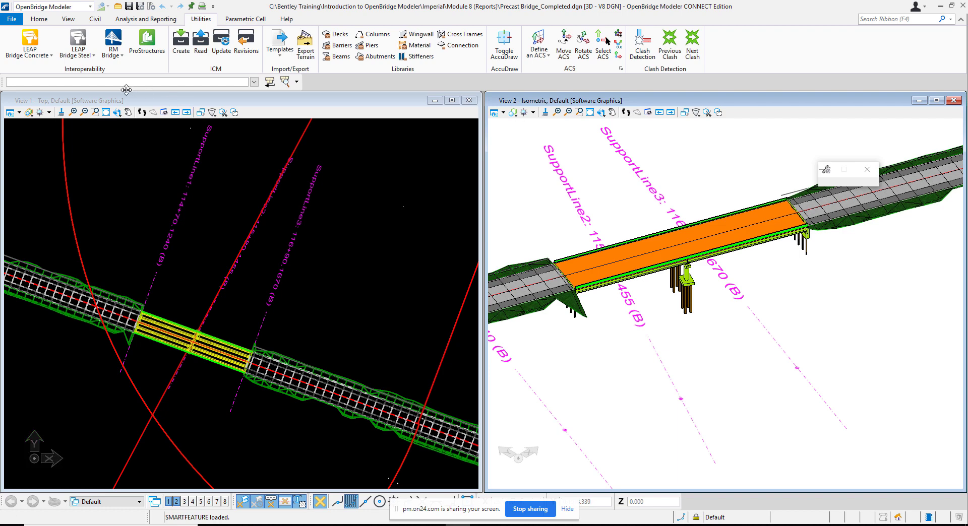
click(48, 57)
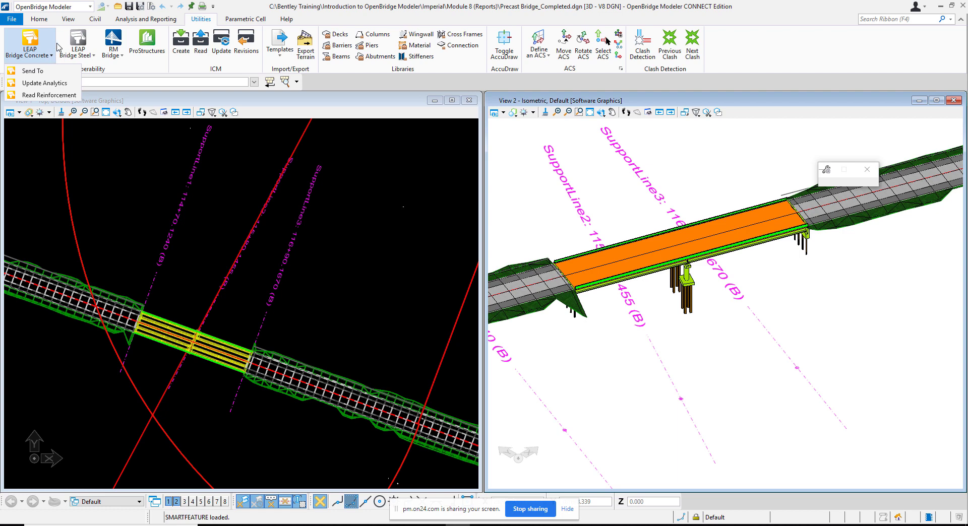
click(38, 72)
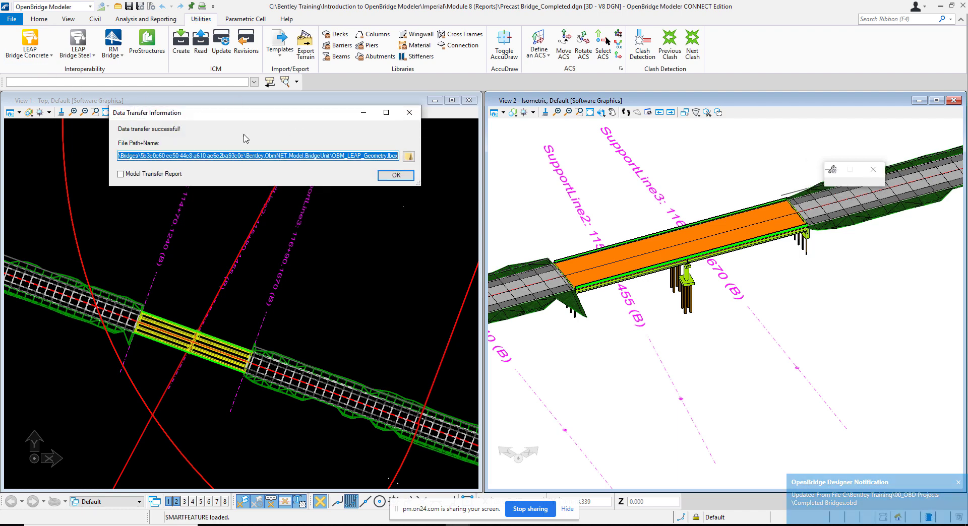
- Show the model transfer report, read its LEAP Bridge Concrete assumptions and limitations, and hide it again
click(120, 174)
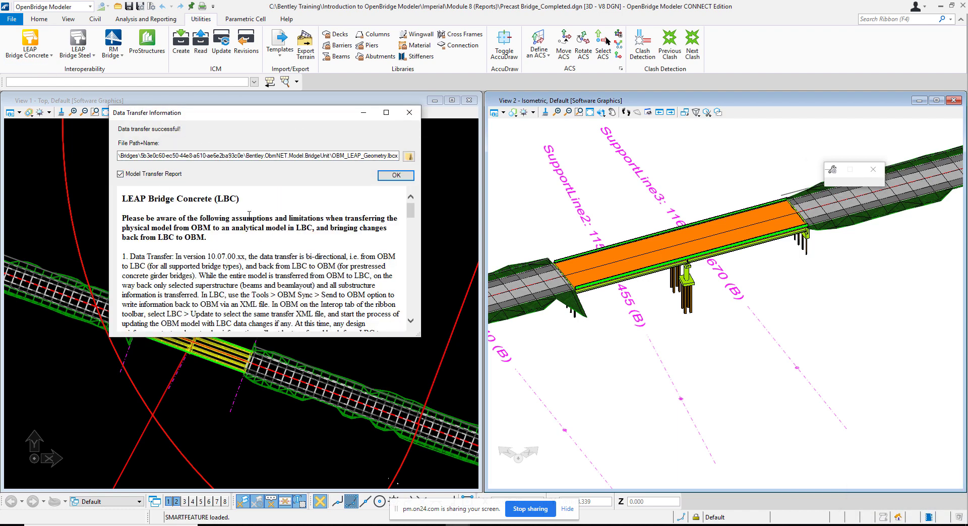
mouse_move(411, 210)
mouse_down()
mouse_move(416, 256)
mouse_move(411, 210)
mouse_up()
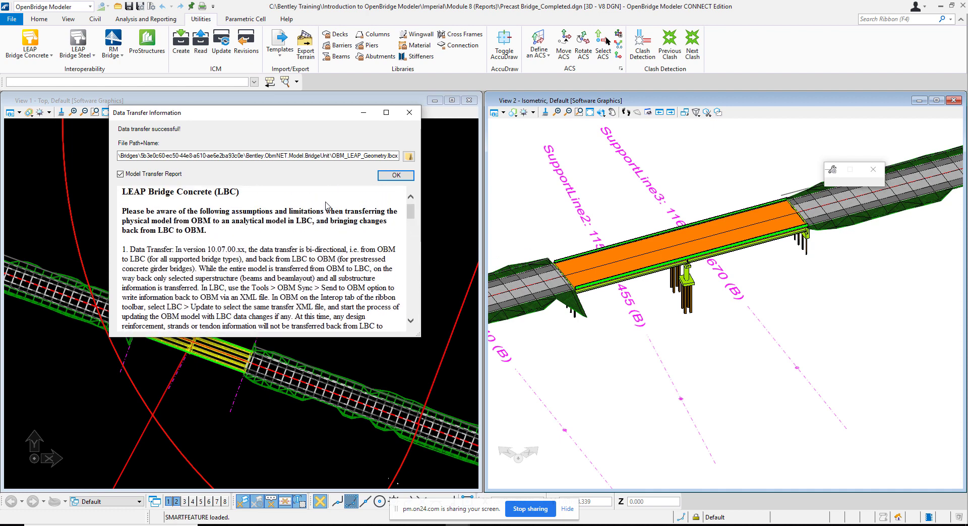
click(120, 174)
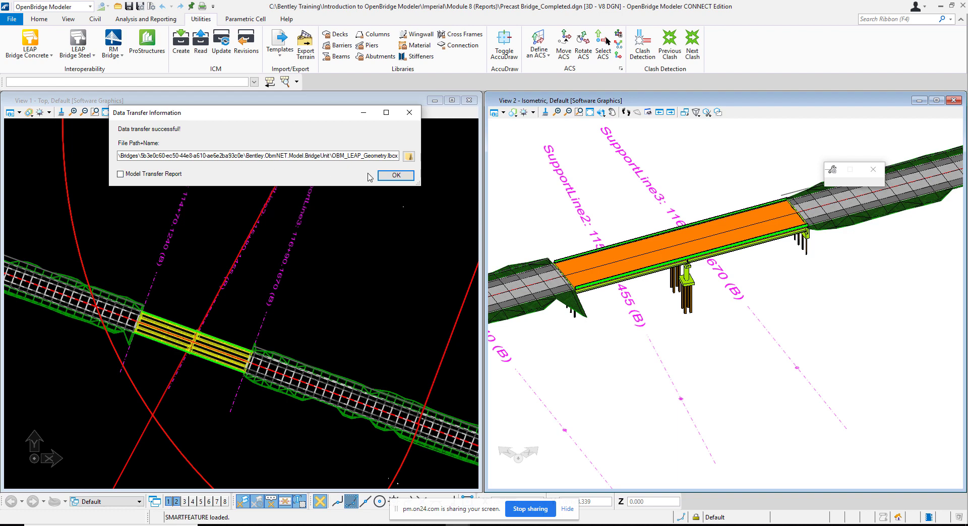
- Complete the transfer to LEAP Bridge Concrete, overwriting the existing transfer files, and dismiss the startup tip
click(397, 176)
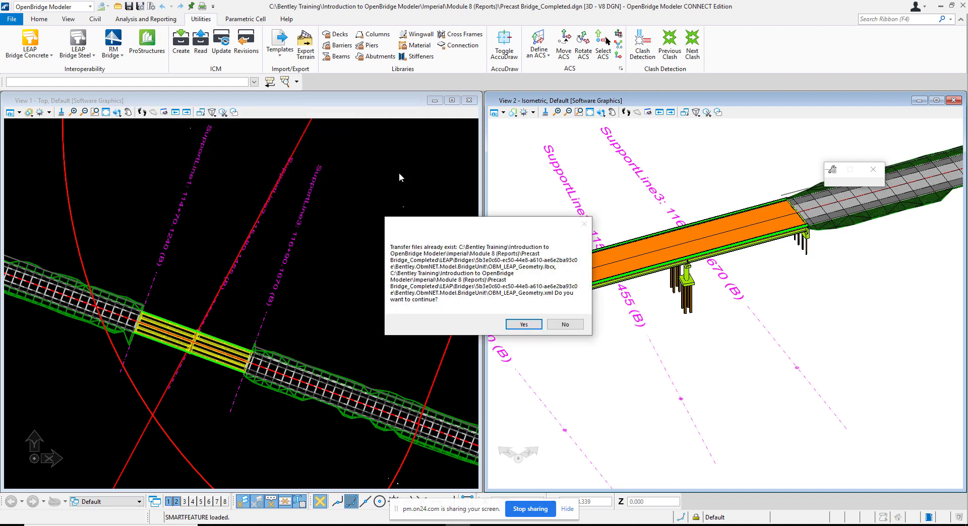
click(524, 325)
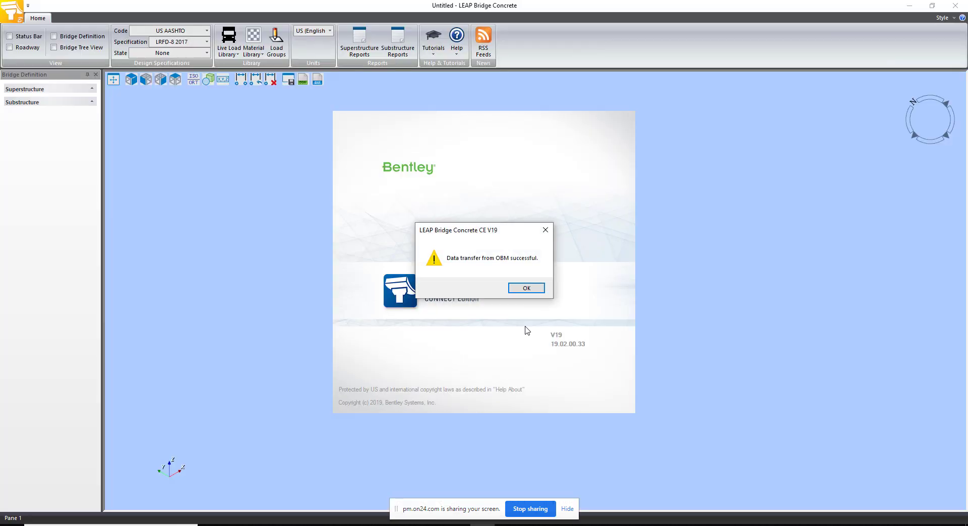
click(526, 289)
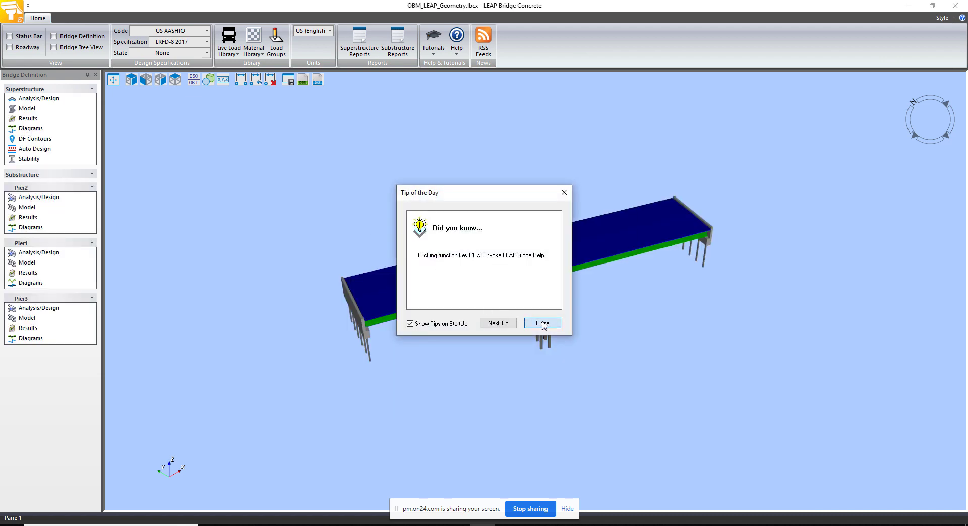
click(543, 324)
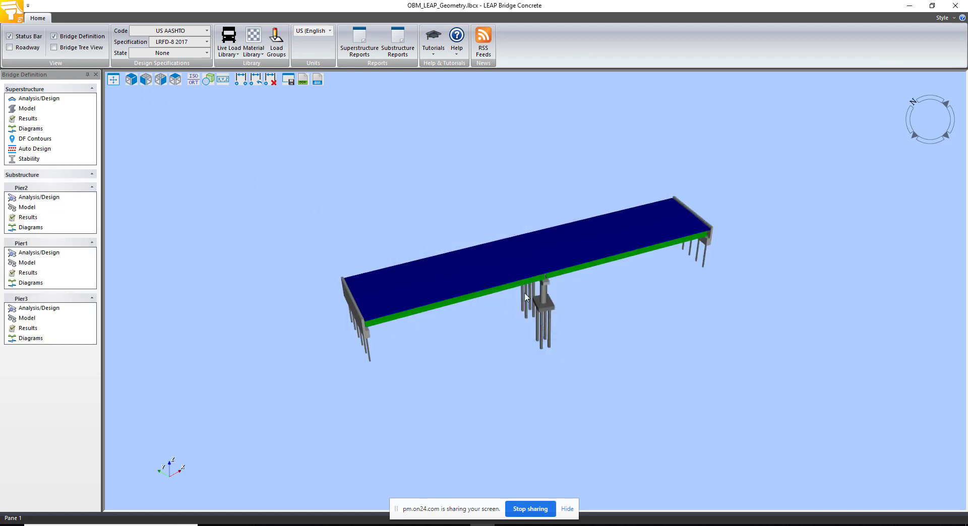
- Open the superstructure analysis and design, and set the prestressing tendon to 1/2-270K-LL
drag(525, 296, 672, 304)
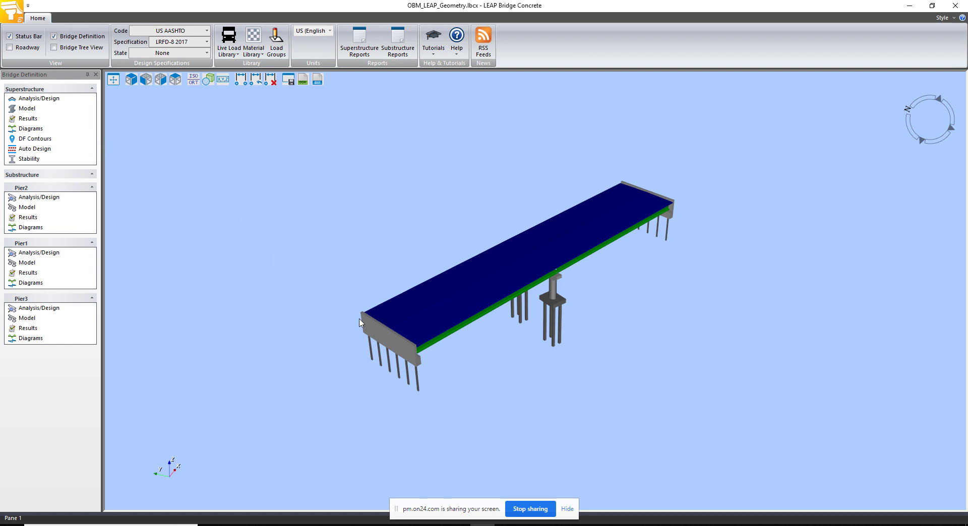
drag(591, 328, 516, 305)
scroll(555, 261, up, 2)
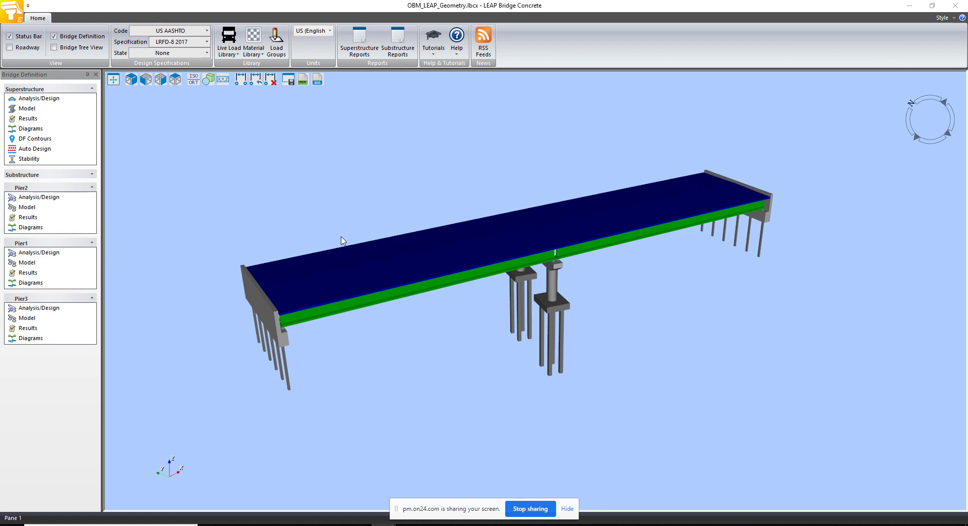
click(51, 100)
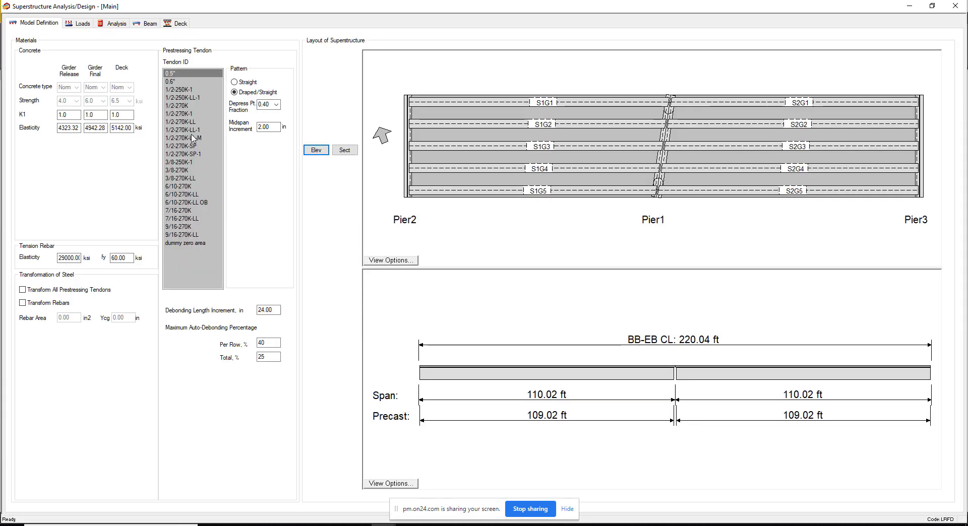
mouse_move(185, 132)
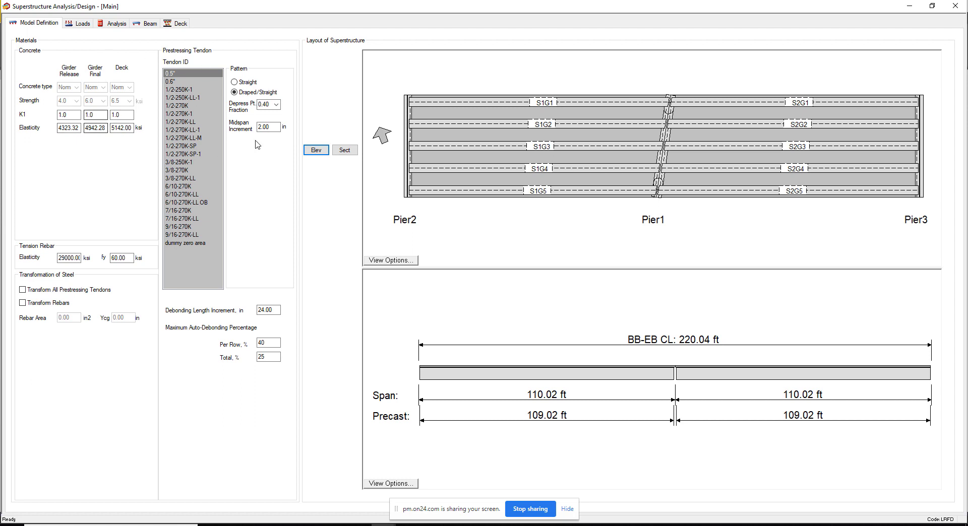
click(186, 123)
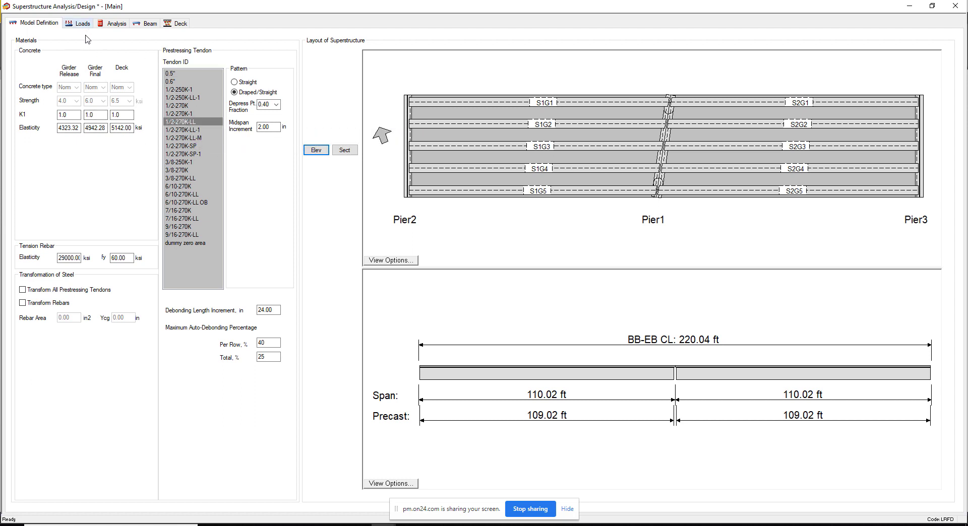
- Add a 0.3 ksf future wearing surface as a permanent load and run the superstructure analysis
click(80, 26)
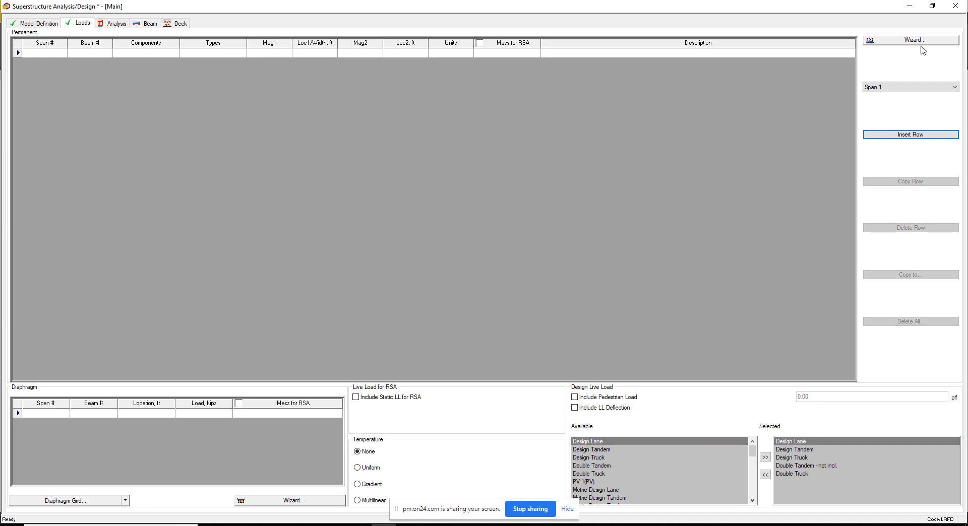
click(915, 42)
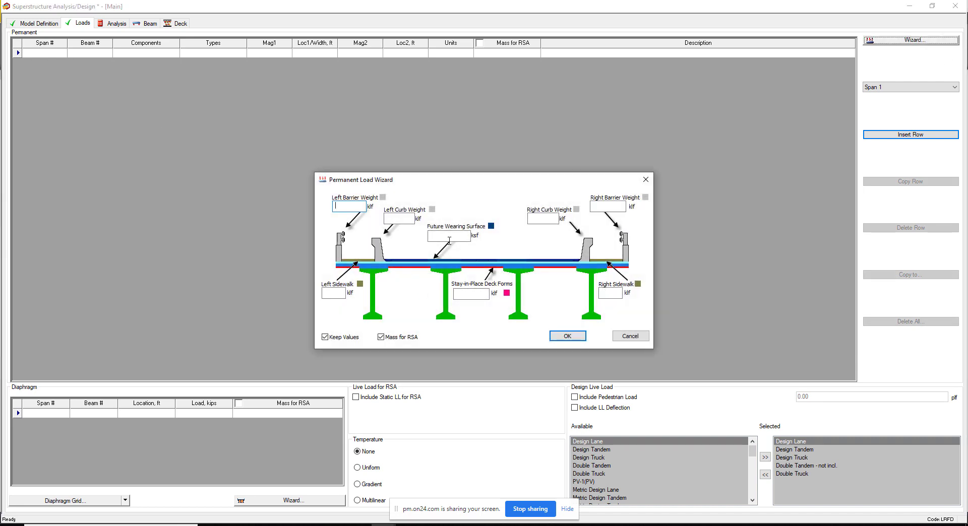
click(445, 237)
key(Return)
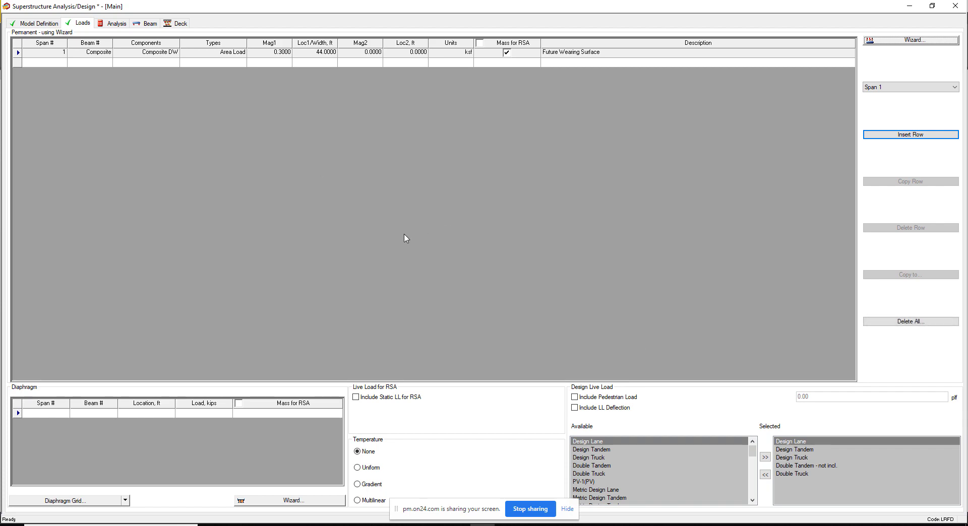
click(115, 24)
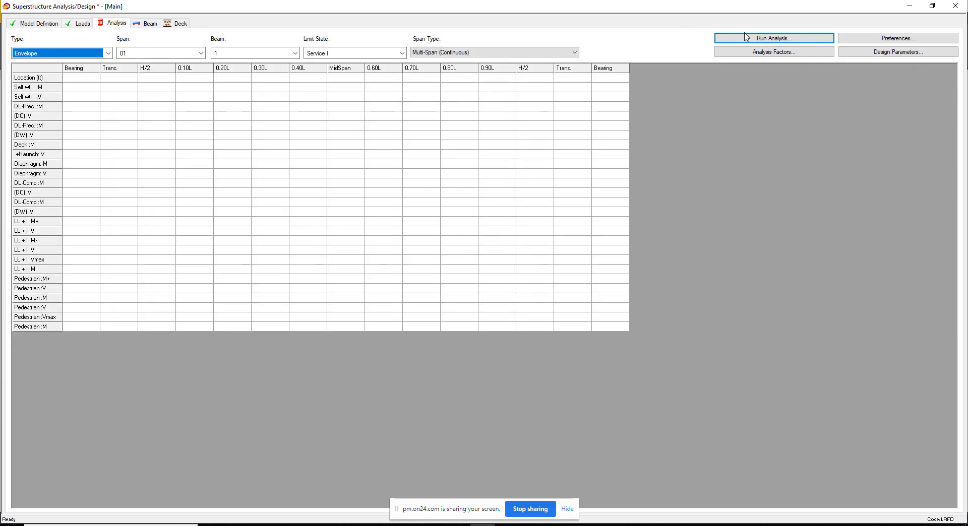
click(747, 36)
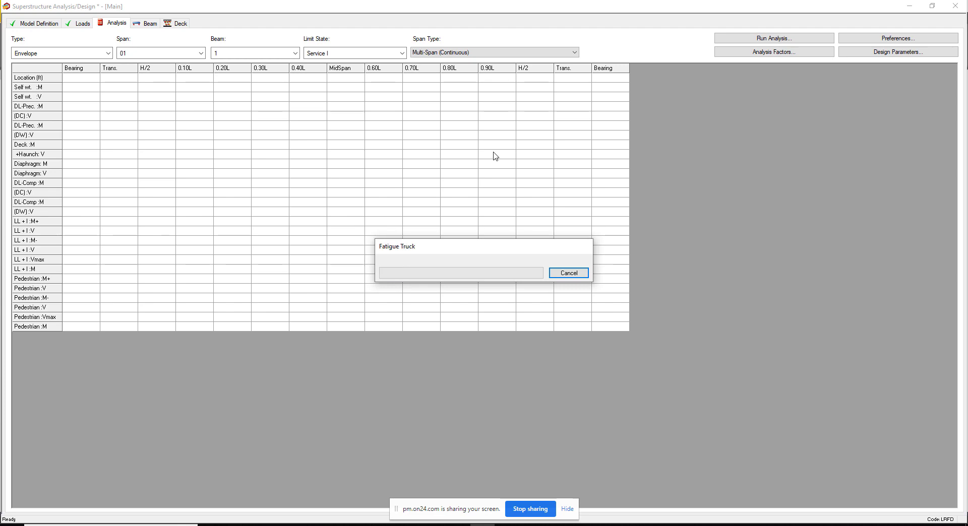
- Auto-design the strand patterns for all beams from all spans, without the additional auto-design options, and accept the result
click(148, 25)
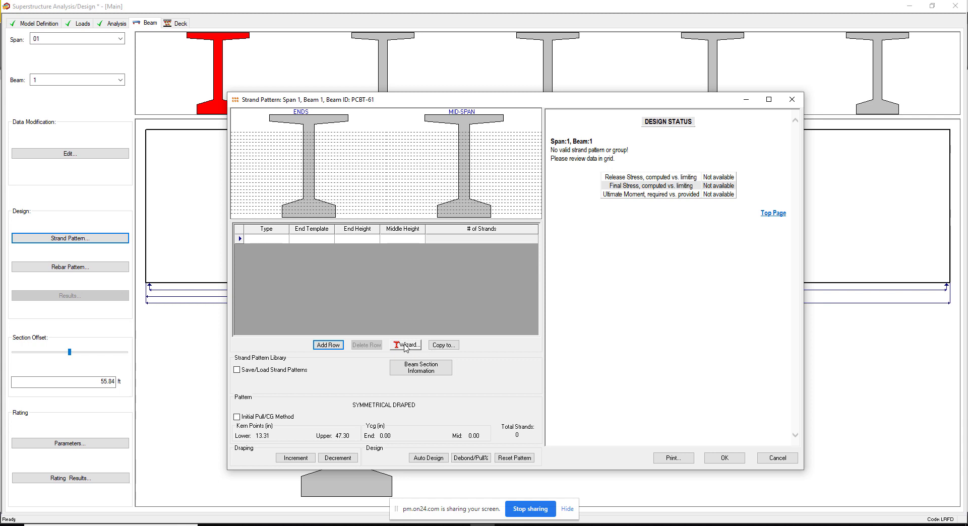
click(426, 458)
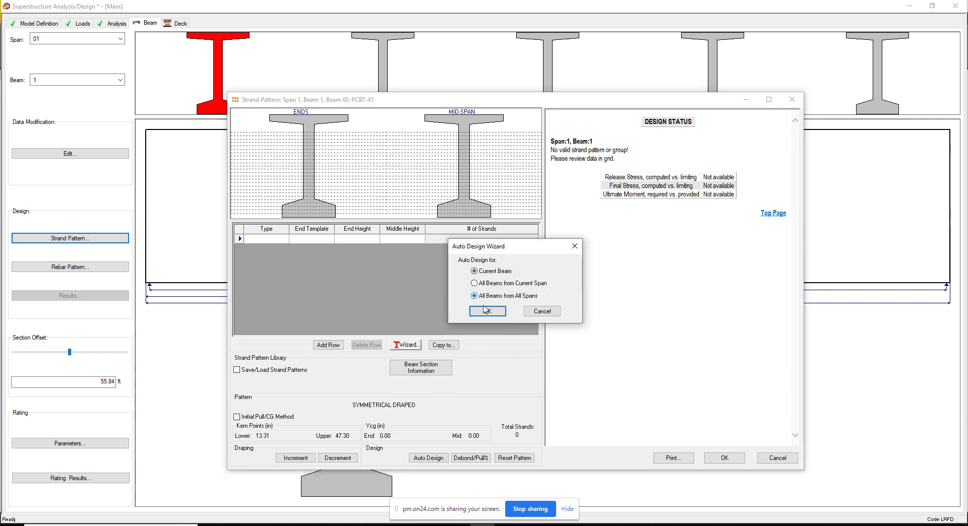
click(485, 310)
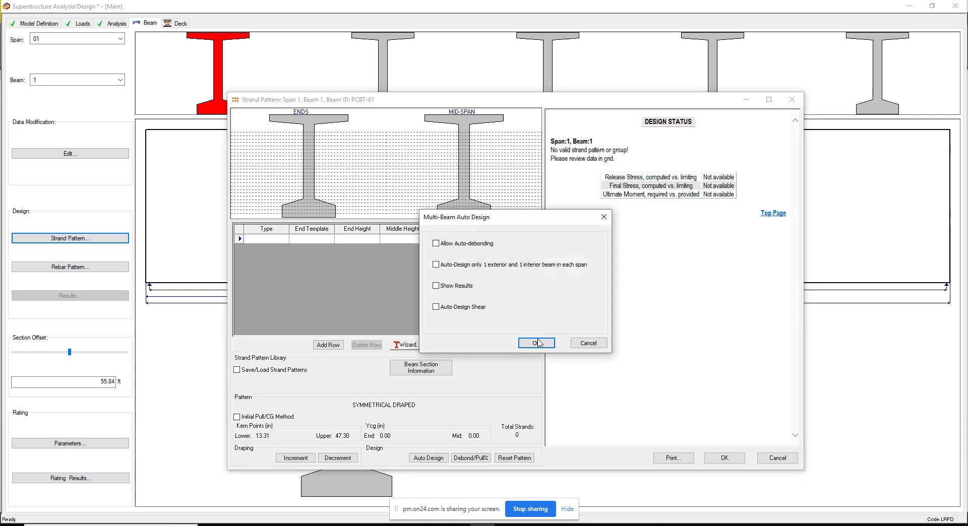
click(536, 343)
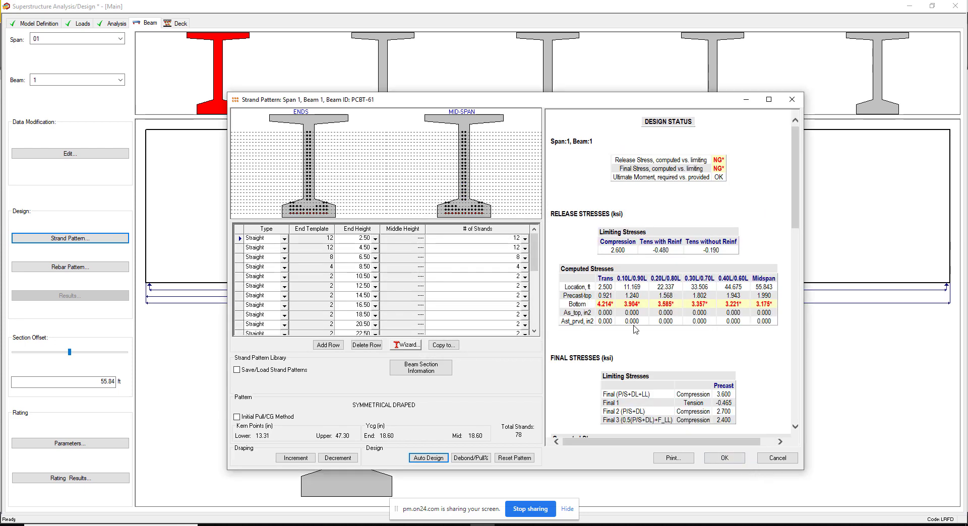
click(721, 455)
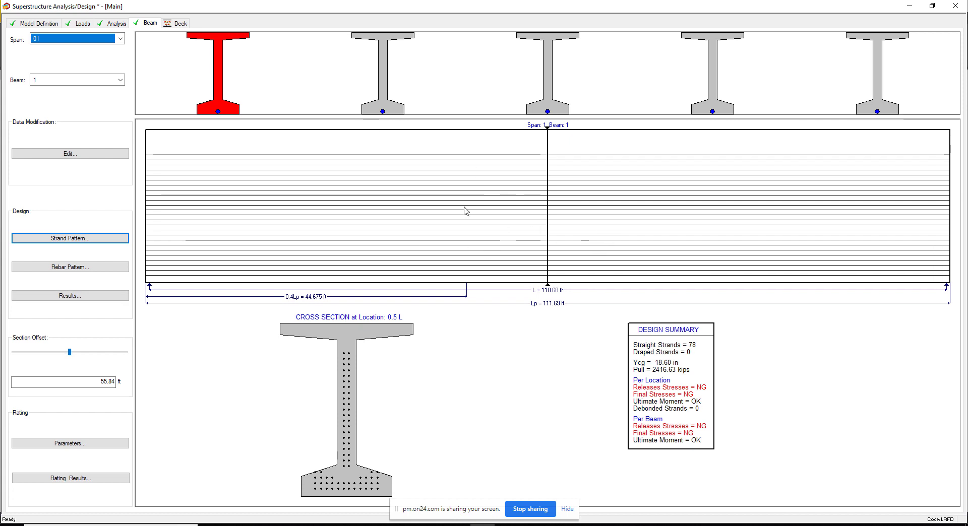
- Switch to OpenBridge Modeler to view the source bridge model, and return to the superstructure analysis in LEAP Bridge Concrete
double_click(211, 7)
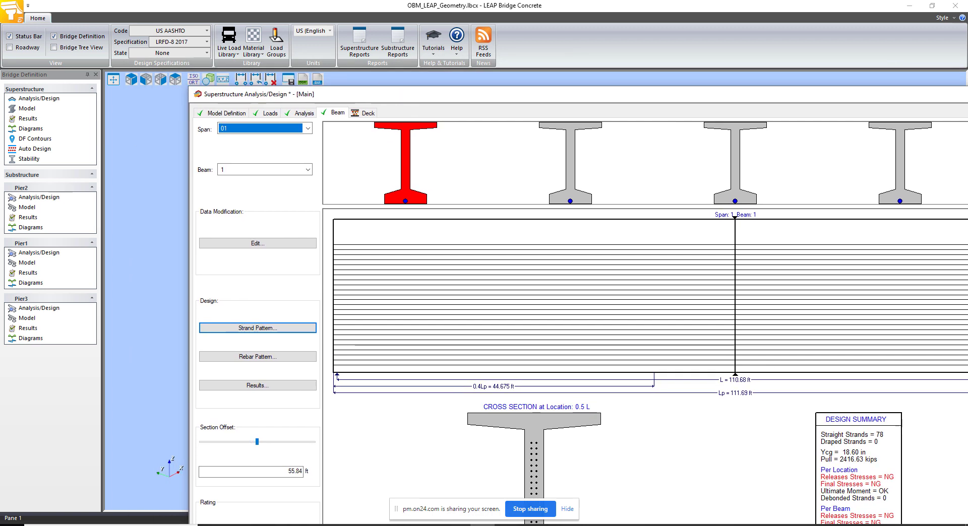
mouse_move(458, 525)
click(457, 488)
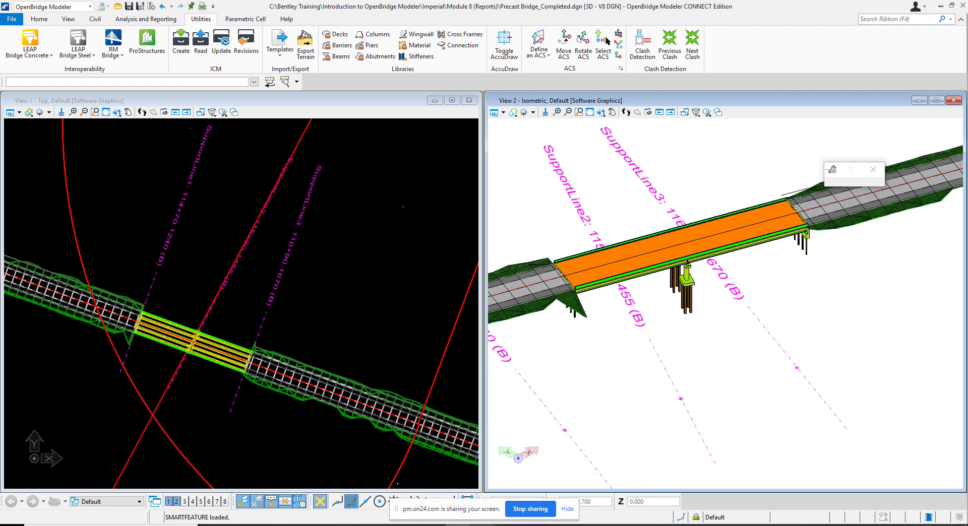
mouse_move(483, 524)
click(483, 482)
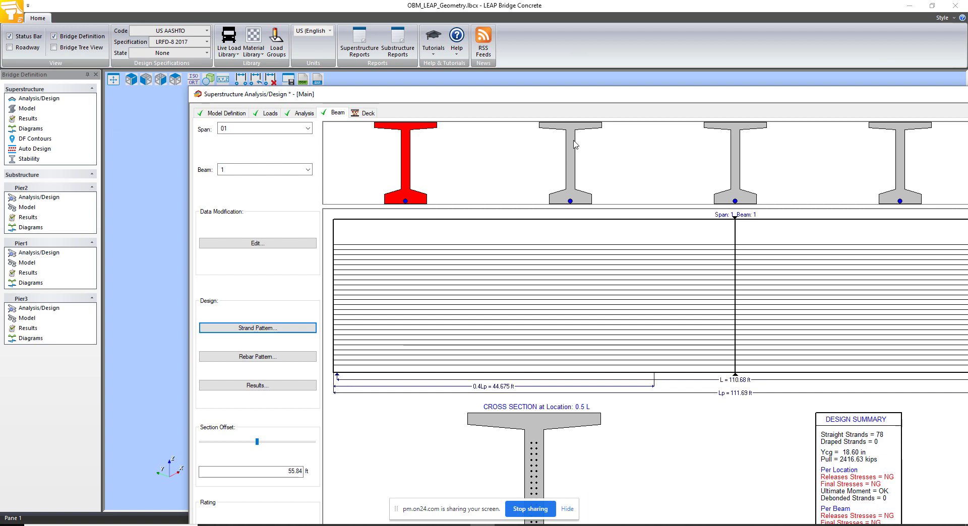
- Close the superstructure analysis, updating the LEAP Bridge Concrete model with the beam design
drag(584, 98, 396, 49)
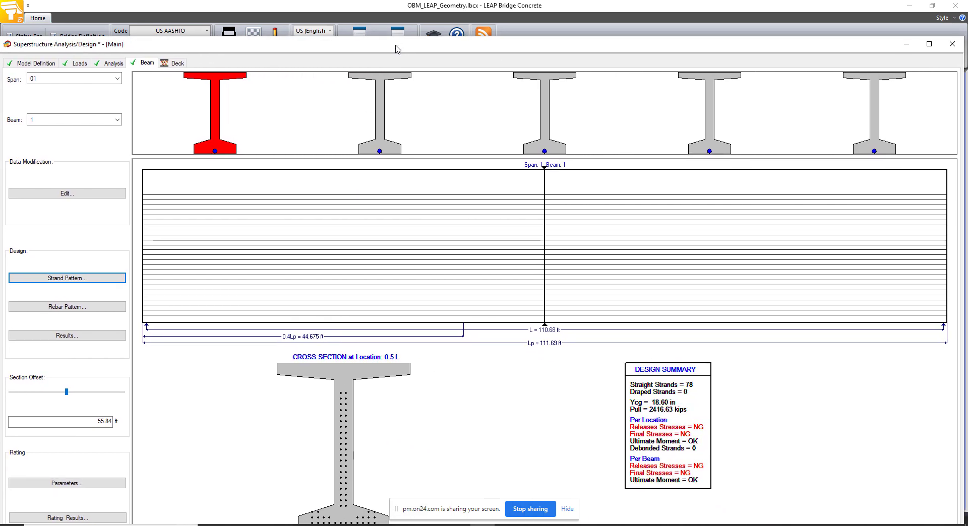
click(952, 44)
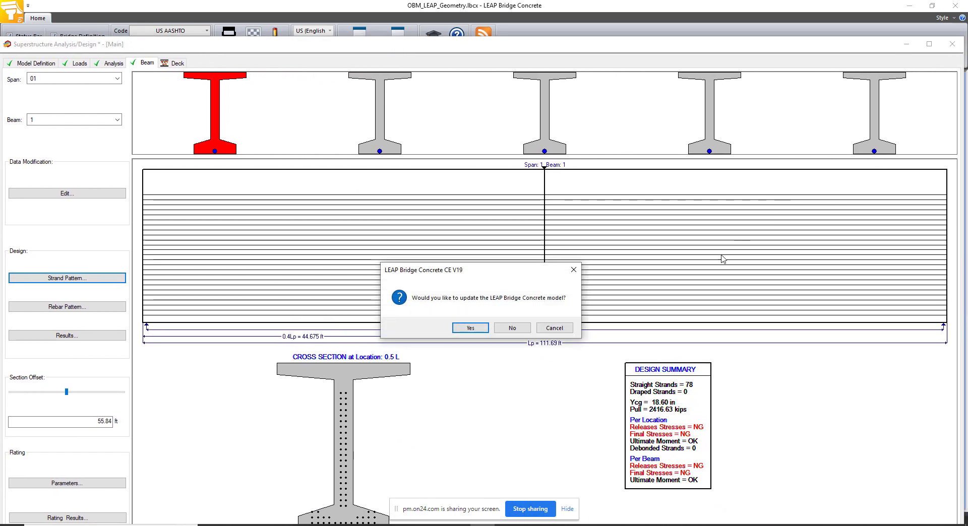
click(472, 329)
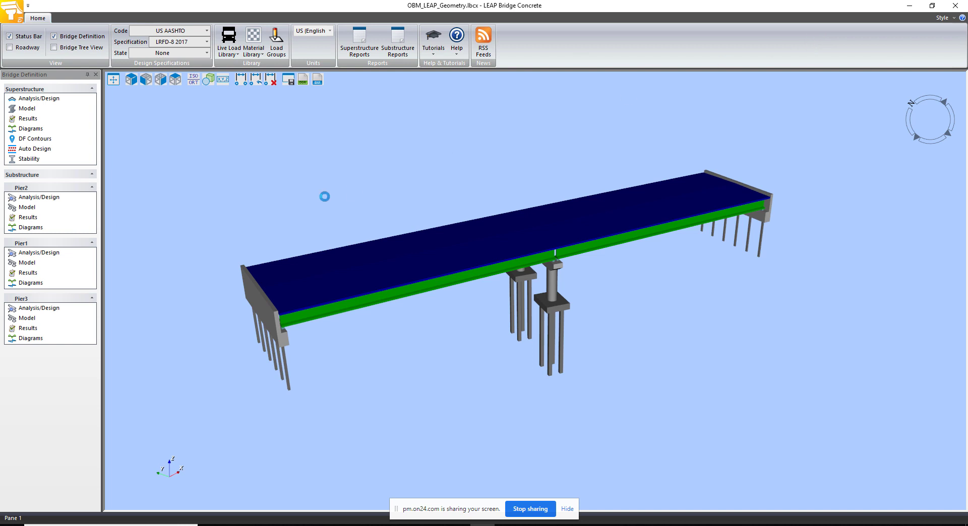
- View the abutment geometry in Pier2's substructure analysis and design, and close it without updating the model
scroll(546, 297, up, 5)
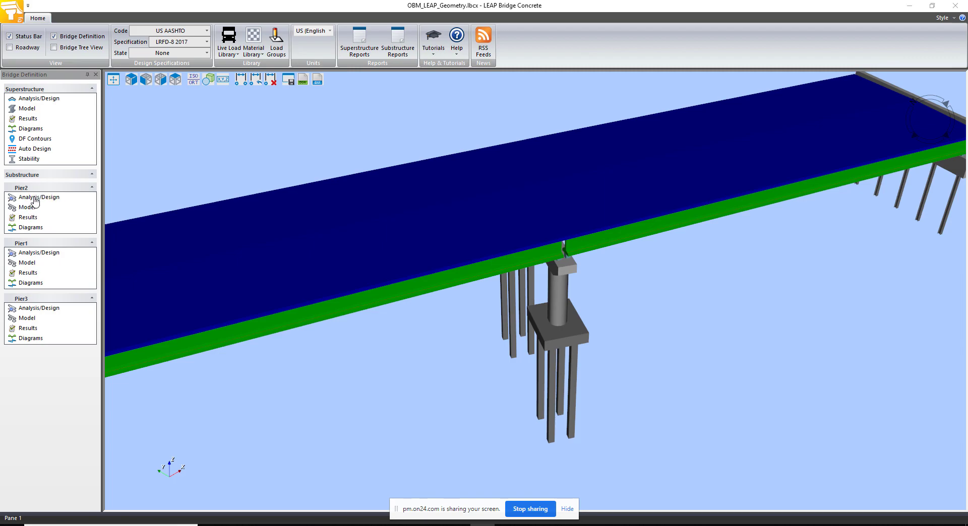
click(36, 197)
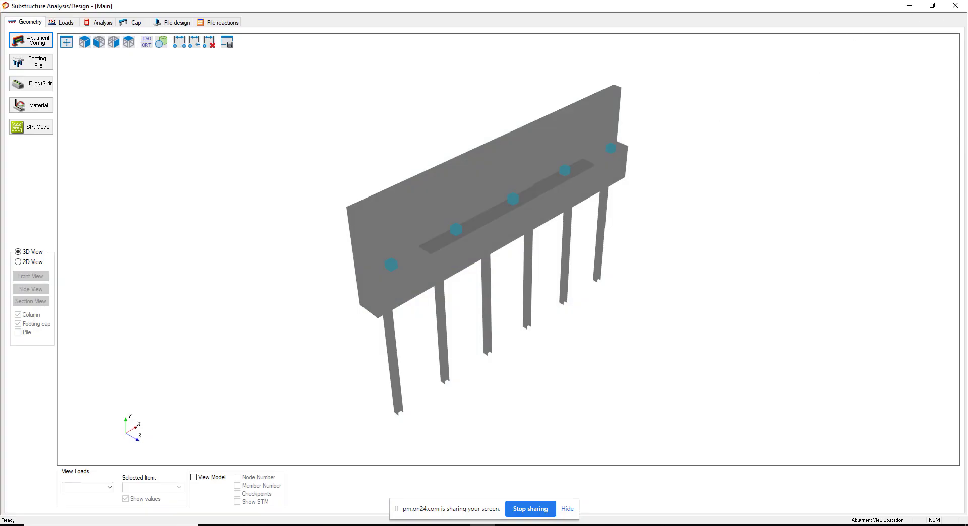
click(956, 7)
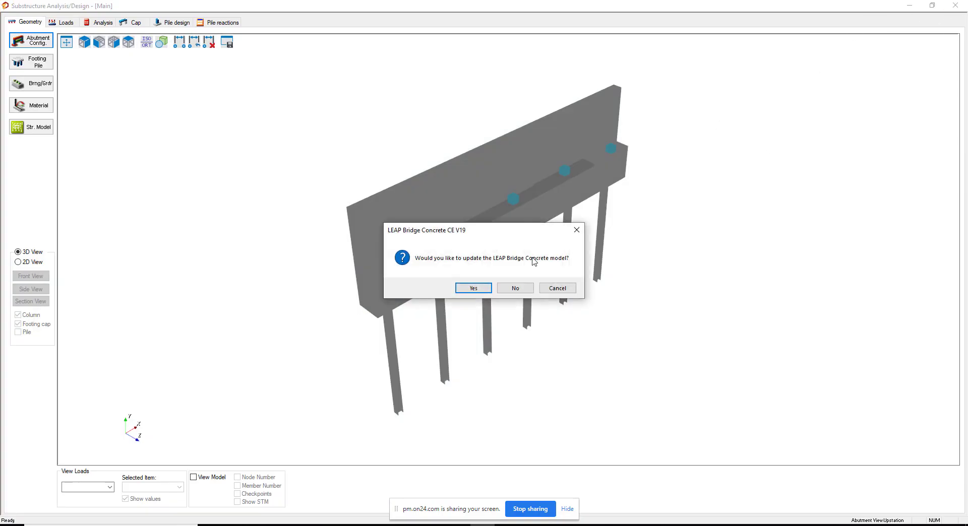
click(515, 289)
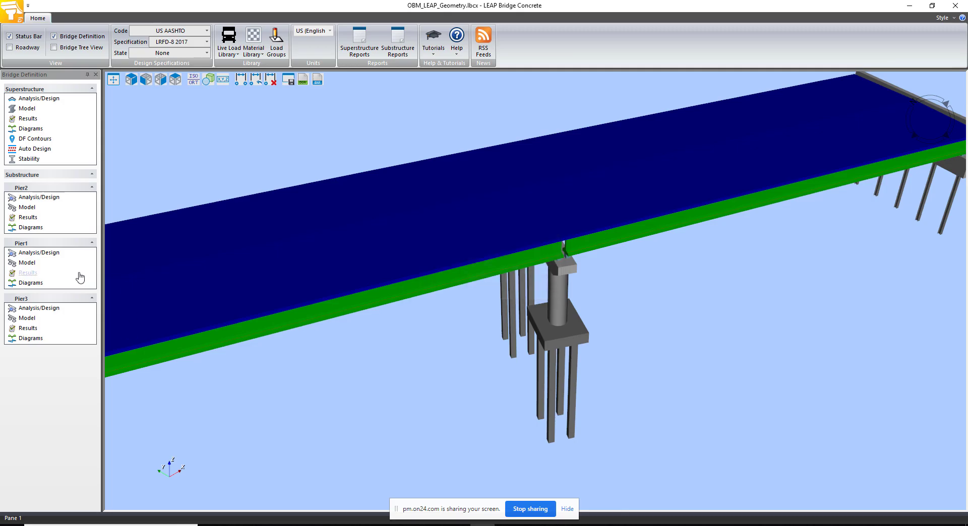
- Open Pier1's substructure analysis and design, continuing with the previously input analytical information
click(34, 253)
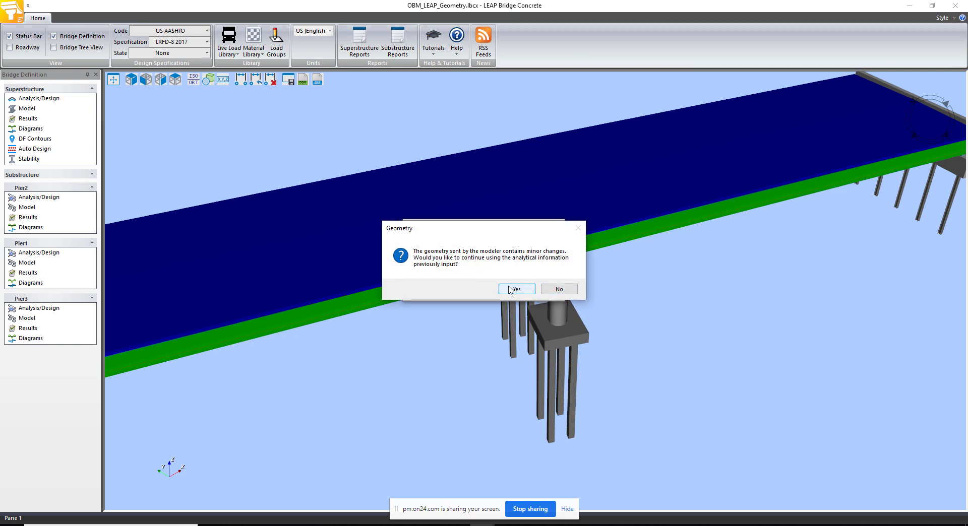
click(510, 290)
drag(447, 271, 536, 276)
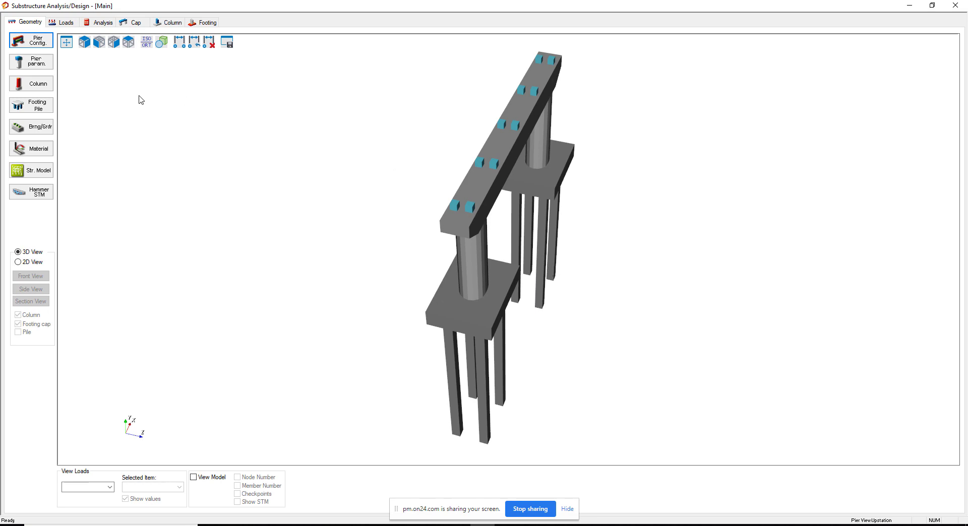
- View Pier1's load definitions and run the substructure analysis
click(64, 23)
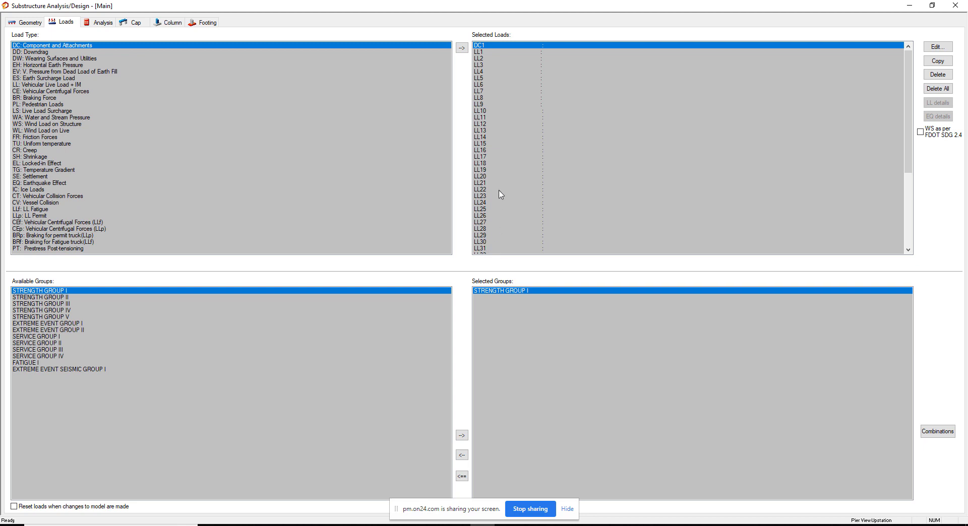
click(102, 22)
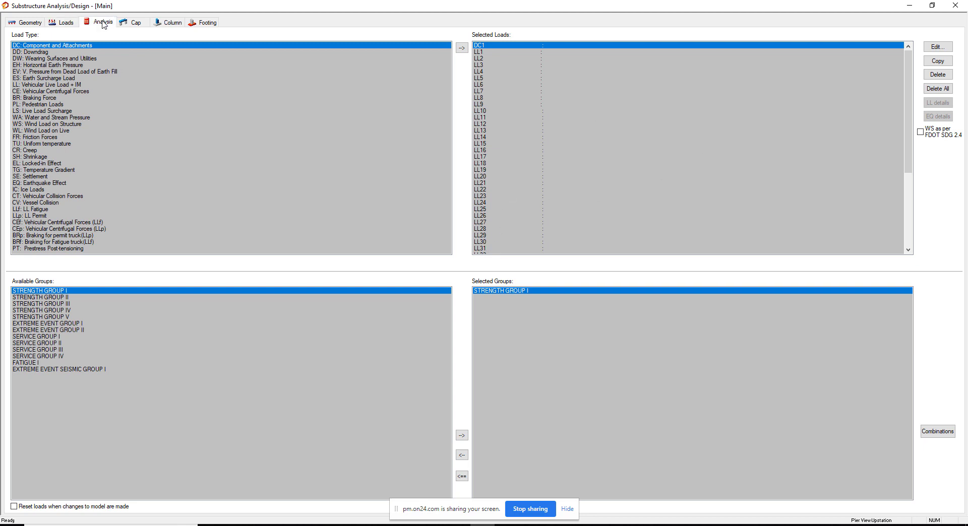
click(46, 41)
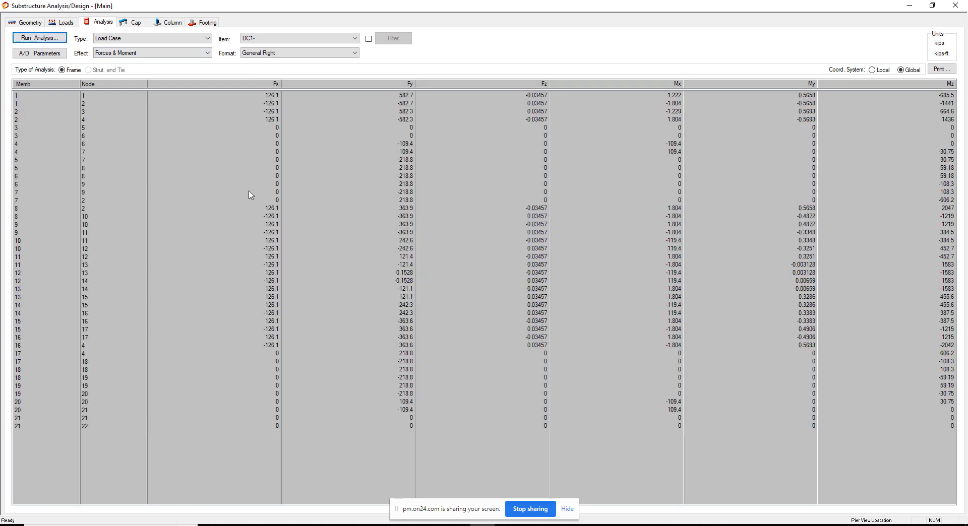
- Auto-design the reinforcement of Pier1's cap and close the cap design report
click(134, 22)
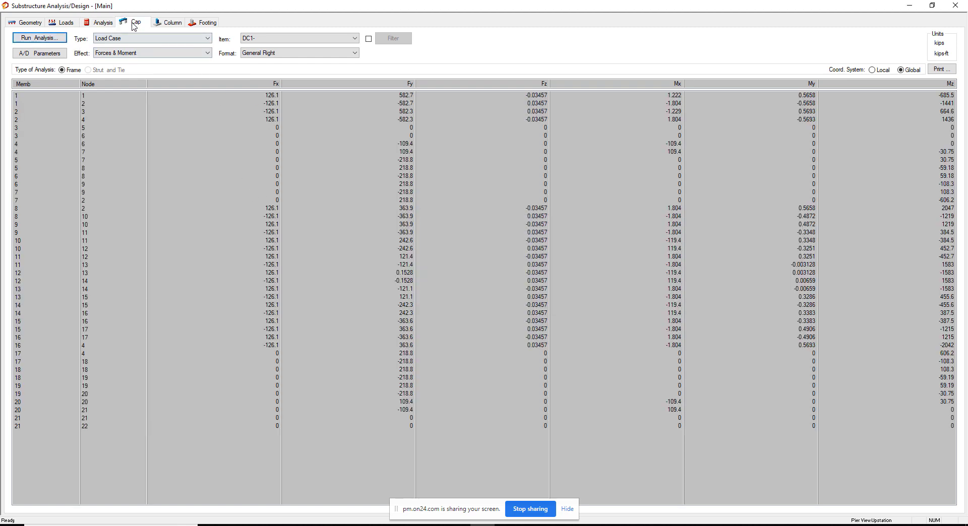
click(34, 69)
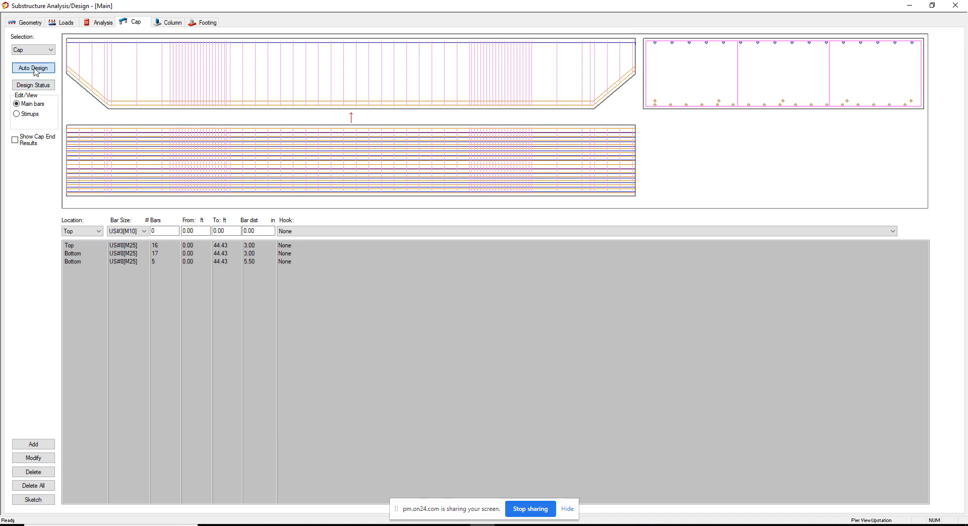
click(424, 298)
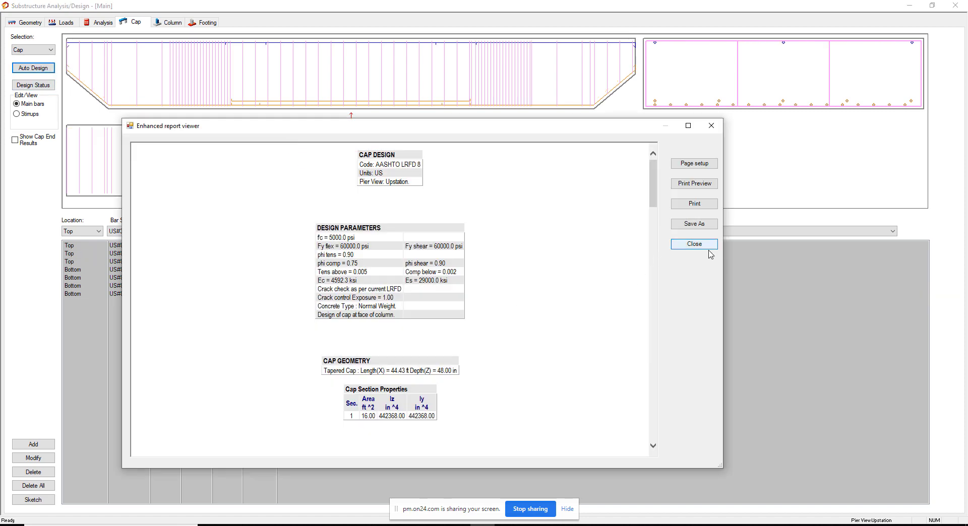
click(695, 244)
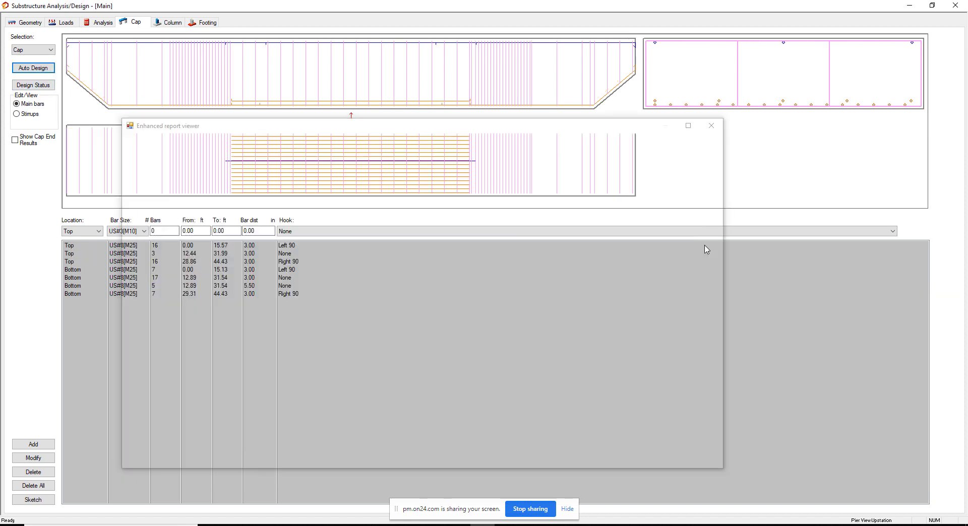
- Auto-design all of Pier1's footings together with US#8[M25] bars, and review the footing design report
click(174, 25)
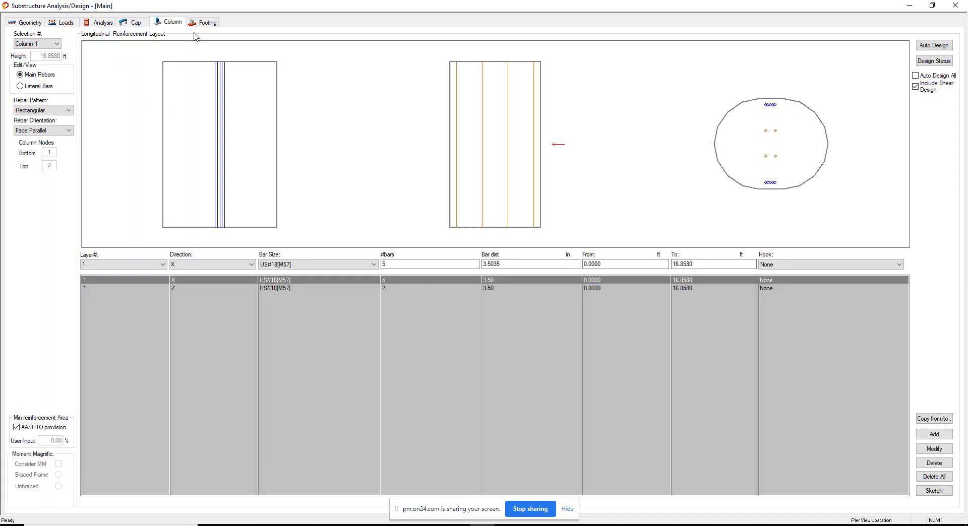
click(201, 24)
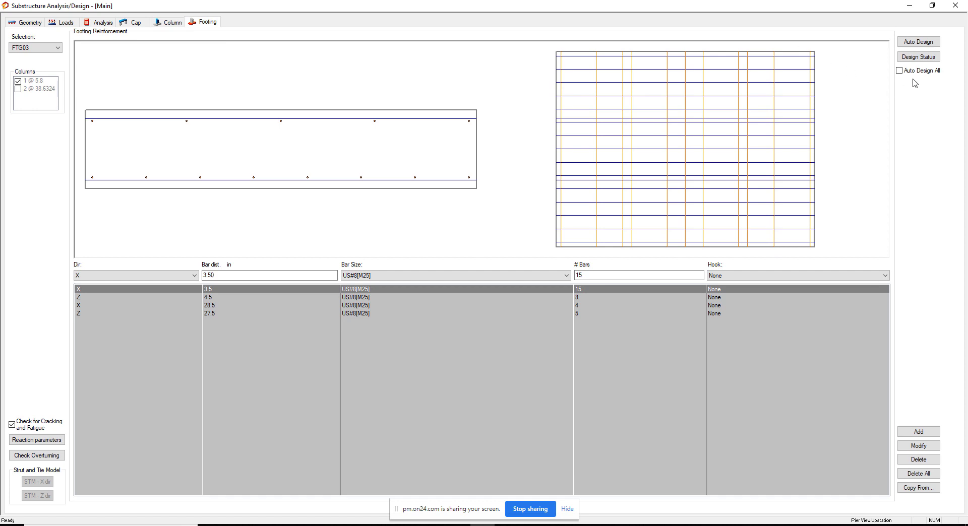
click(900, 70)
click(919, 41)
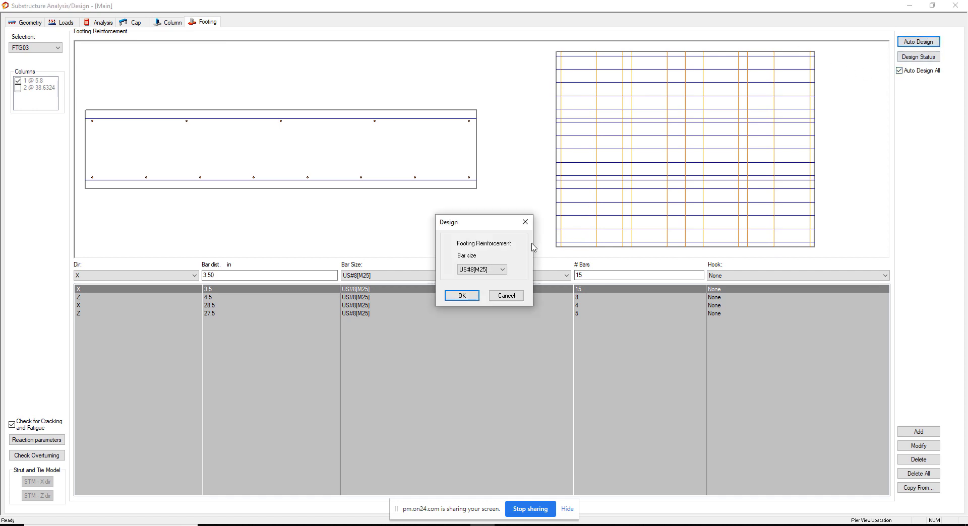
click(461, 297)
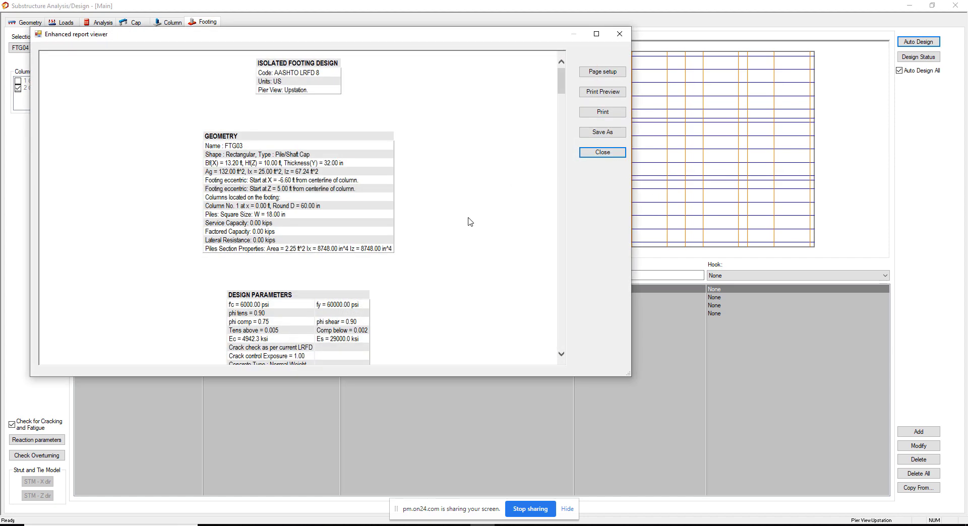
scroll(491, 254, down, 3)
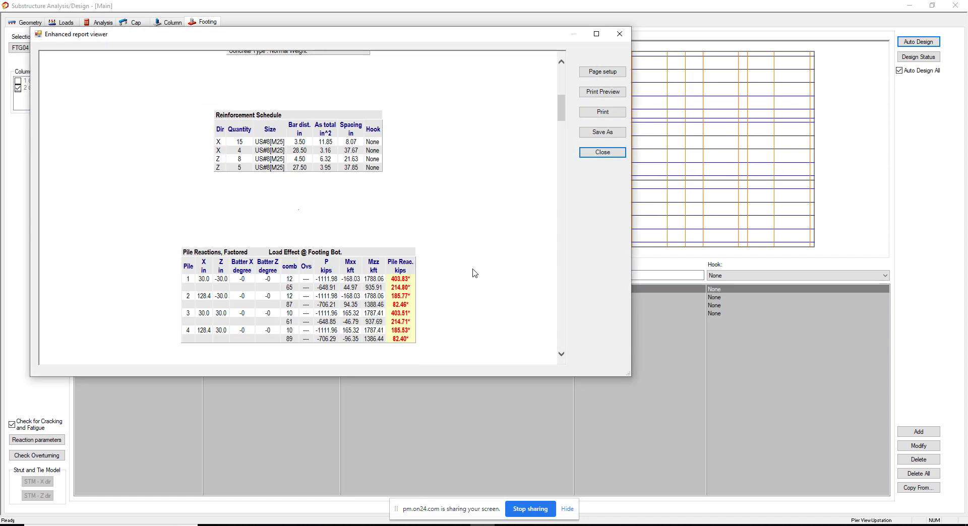
click(603, 154)
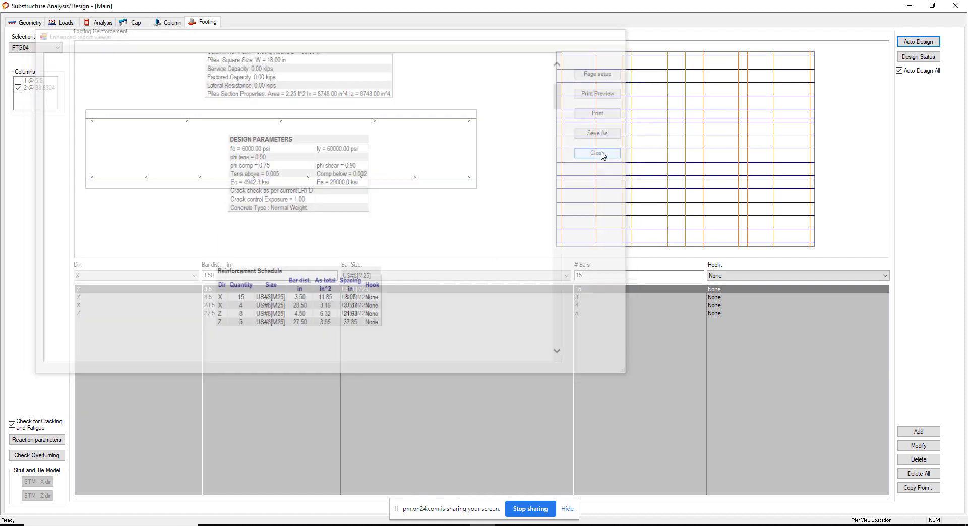
- Close Pier1's substructure design, updating the LEAP Bridge Concrete model, and inspect the pier reinforcement in the transparent 3D view
click(958, 7)
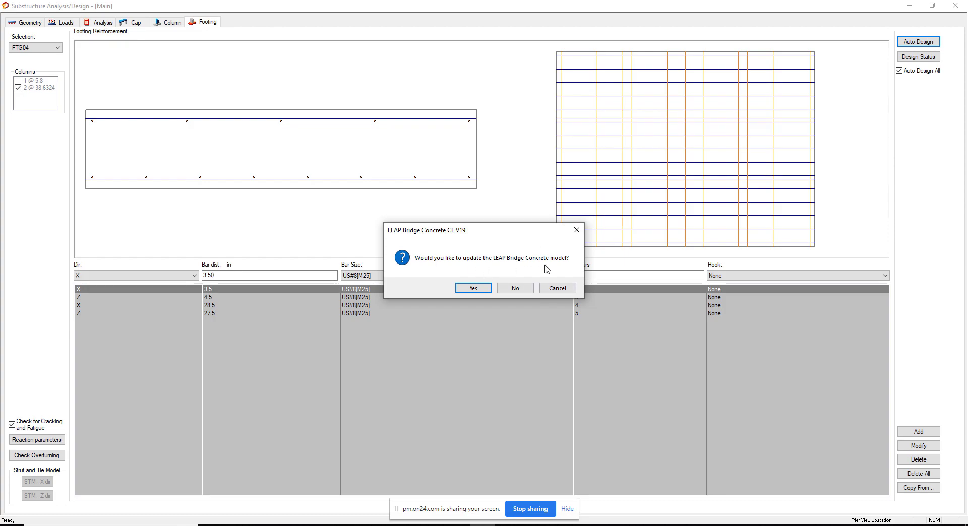
click(476, 289)
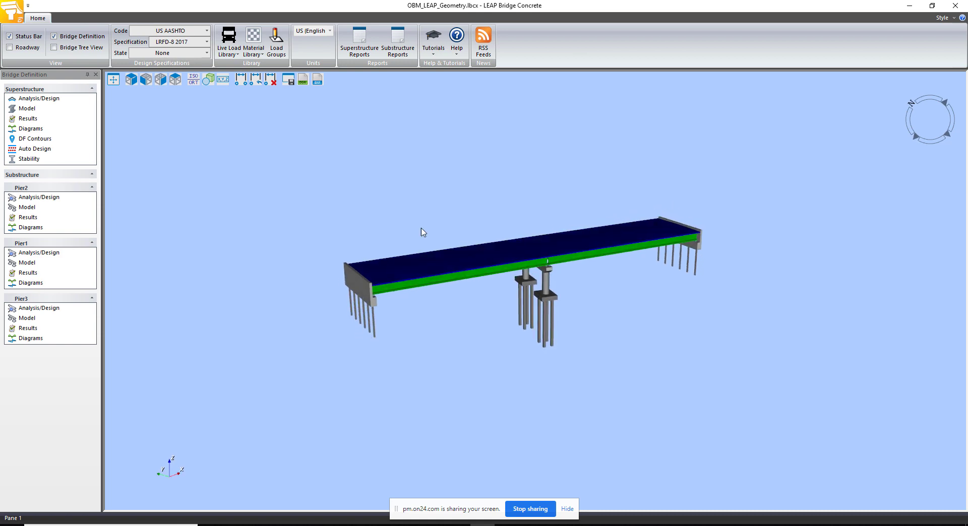
click(208, 79)
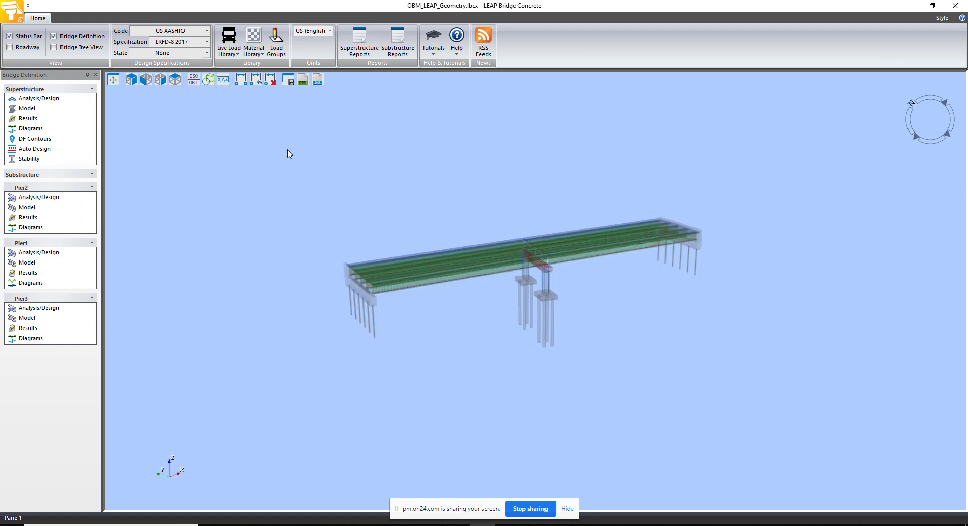
scroll(544, 278, up, 10)
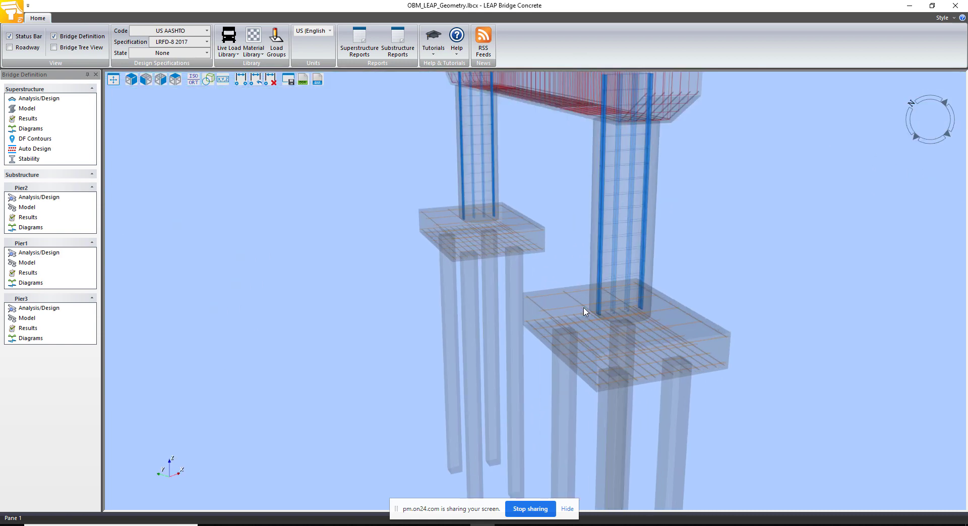
scroll(630, 368, down, 6)
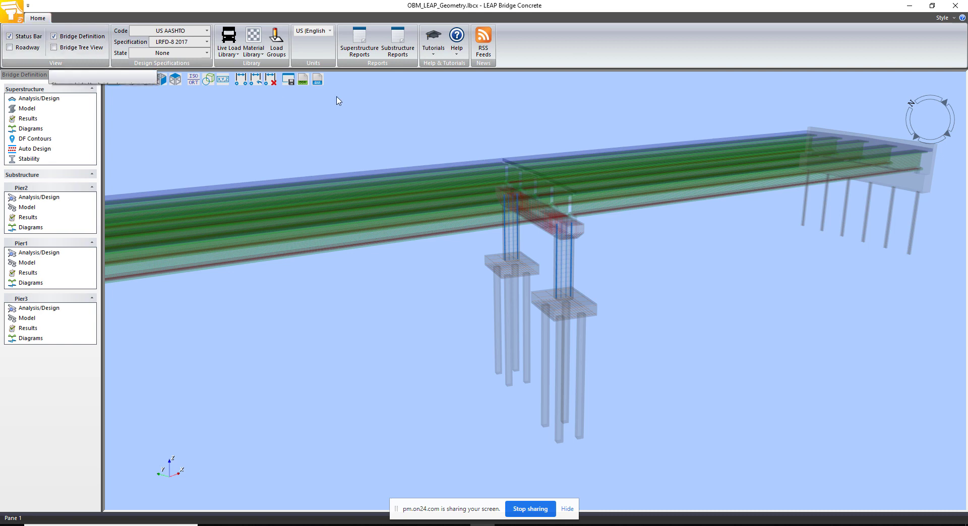
- Close LEAP Bridge Concrete, saving the changes to OBM_LEAP_Geometry.lbcx, and return to OpenBridge Modeler
click(955, 5)
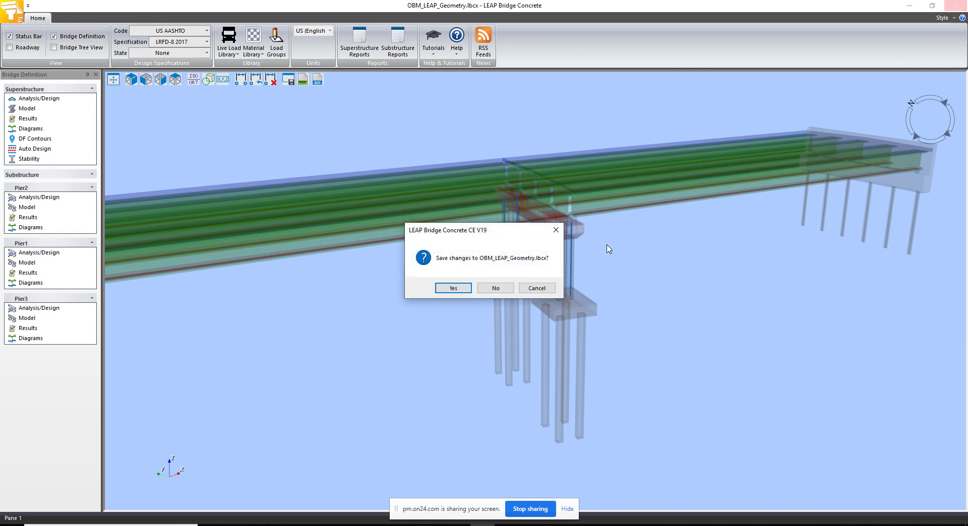
click(453, 288)
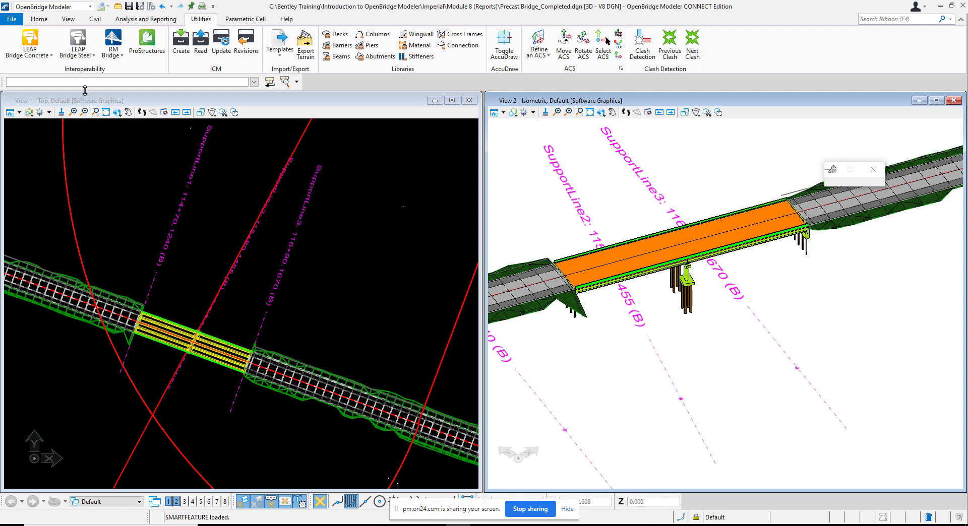
click(45, 60)
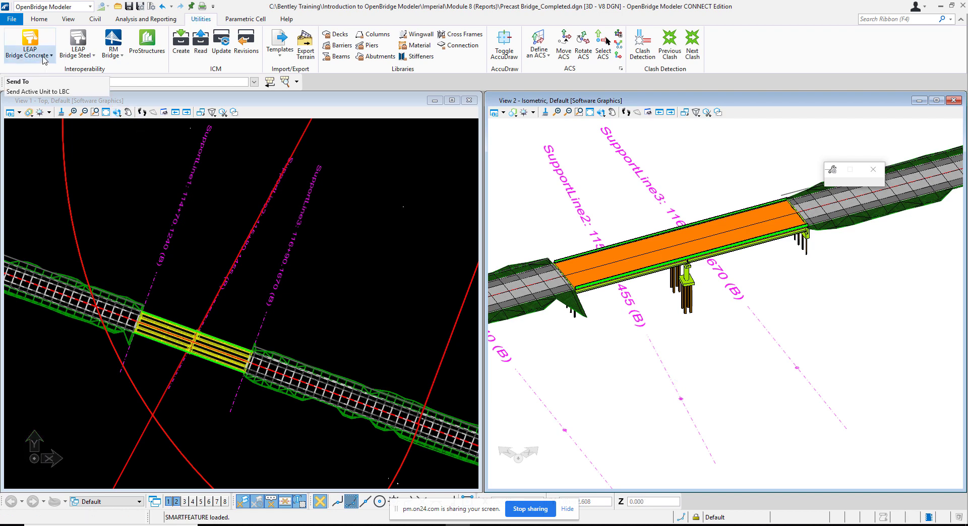
- Apply the Transparent display style to the isometric View 2, bringing the pier footing into close view
click(504, 114)
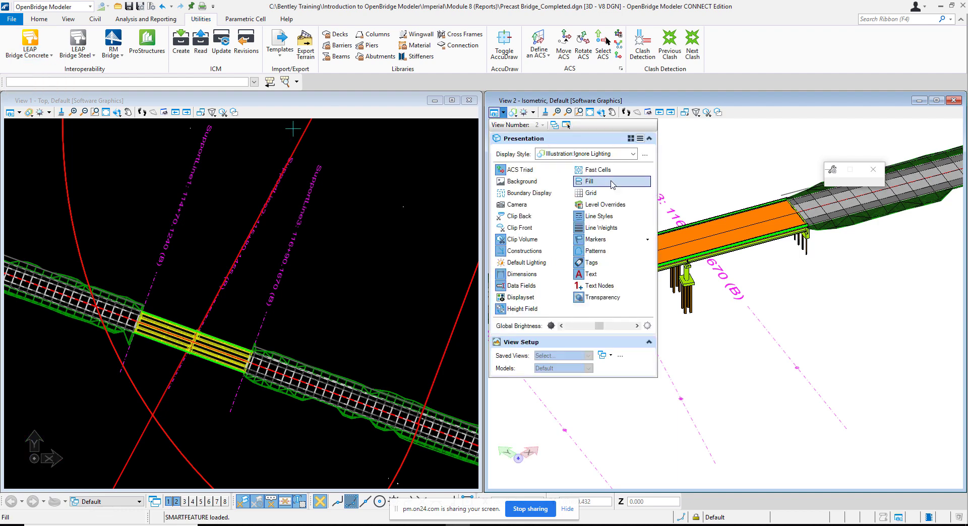
click(633, 155)
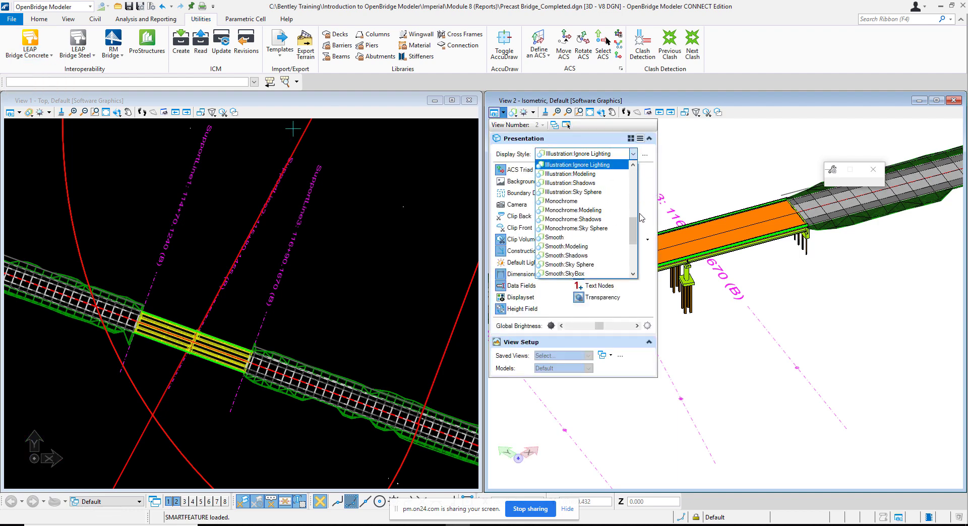
drag(635, 227, 637, 250)
click(564, 256)
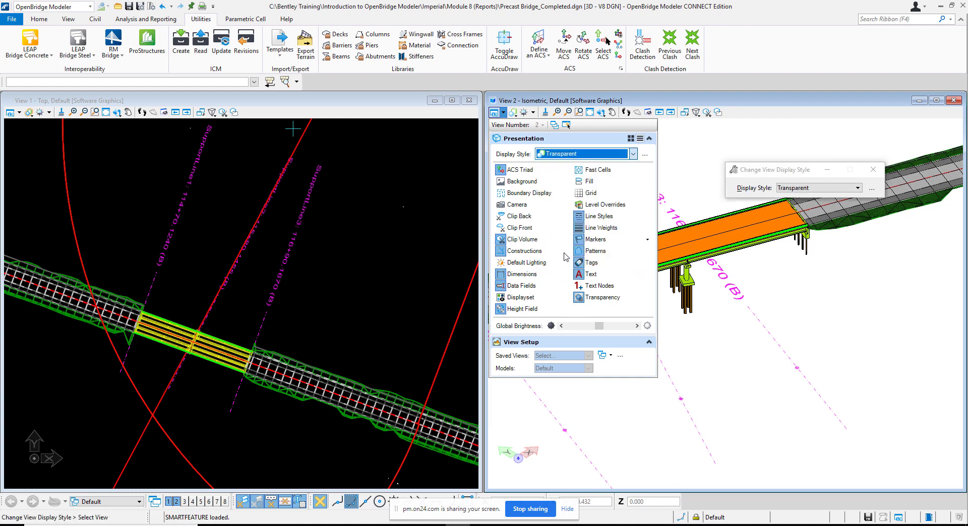
scroll(684, 277, up, 6)
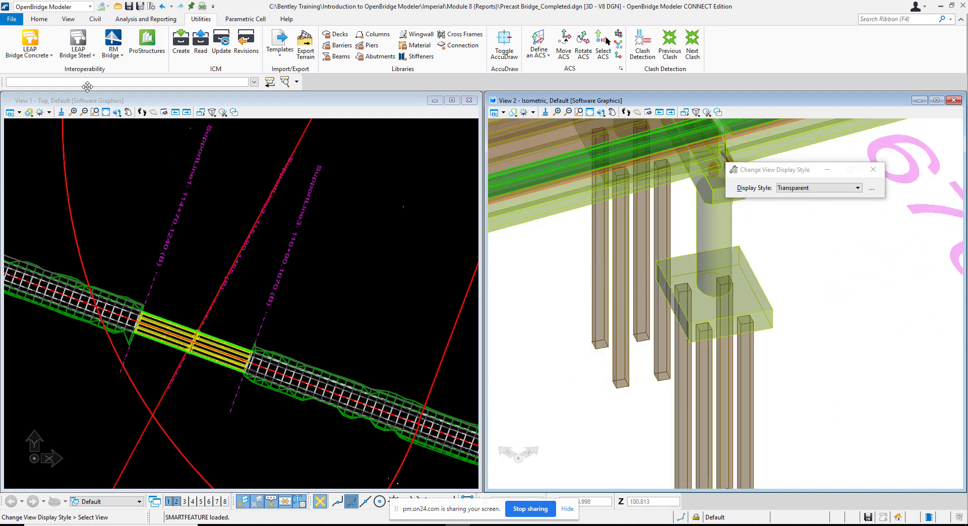
- Read the designed reinforcement from LEAP Bridge Concrete into the bridge model
click(53, 60)
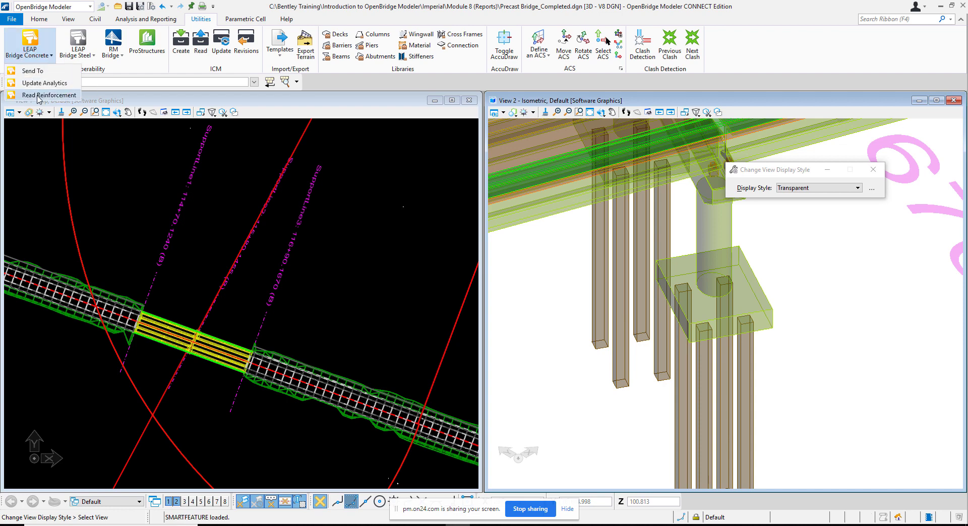
click(39, 96)
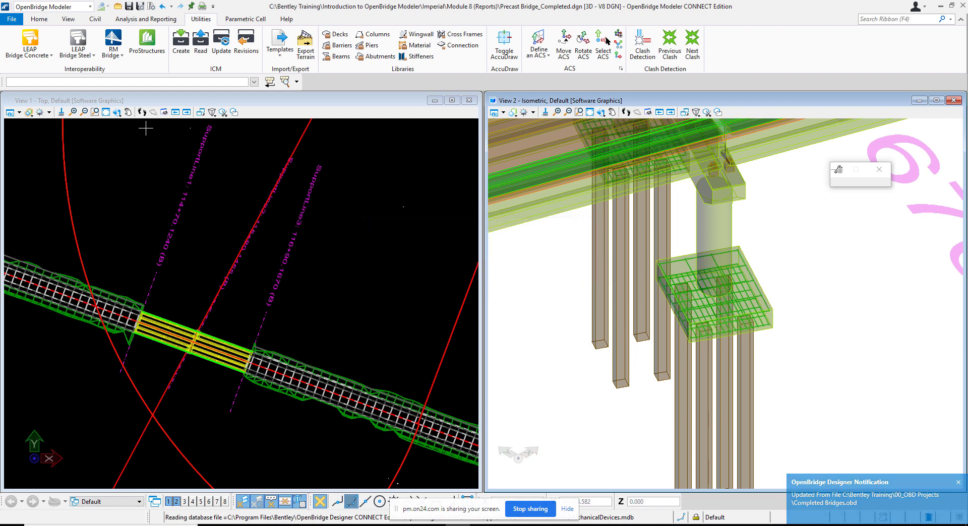
- Examine the imported reinforcement in the pier footings from several angles in View 2
click(117, 113)
click(618, 300)
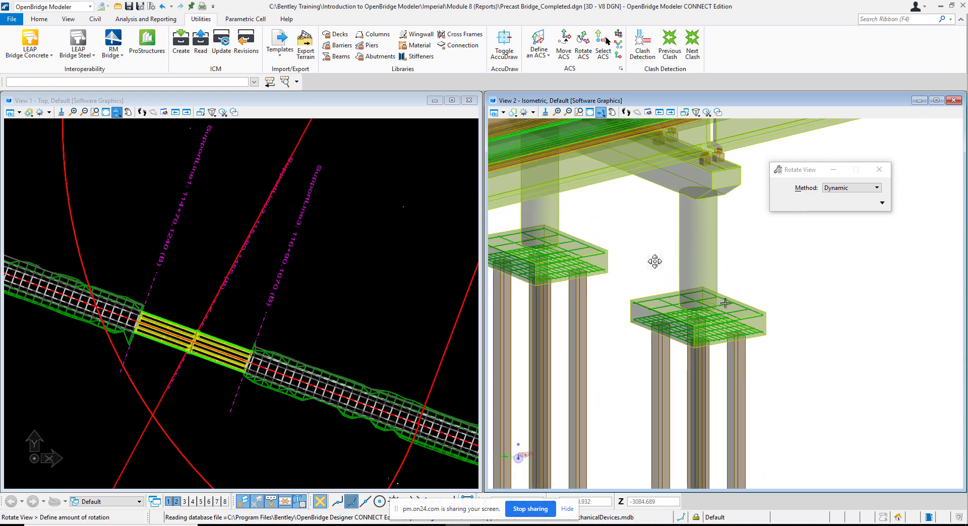
click(623, 287)
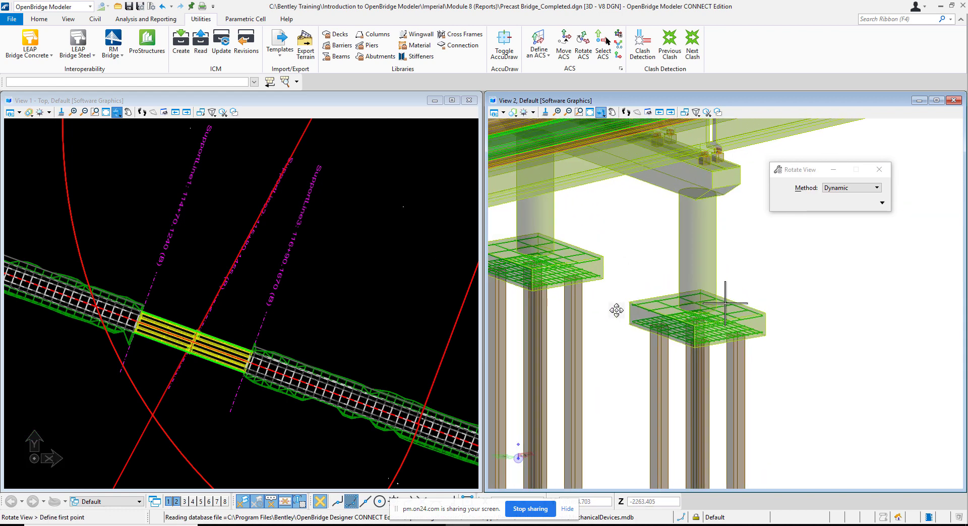
scroll(616, 311, up, 3)
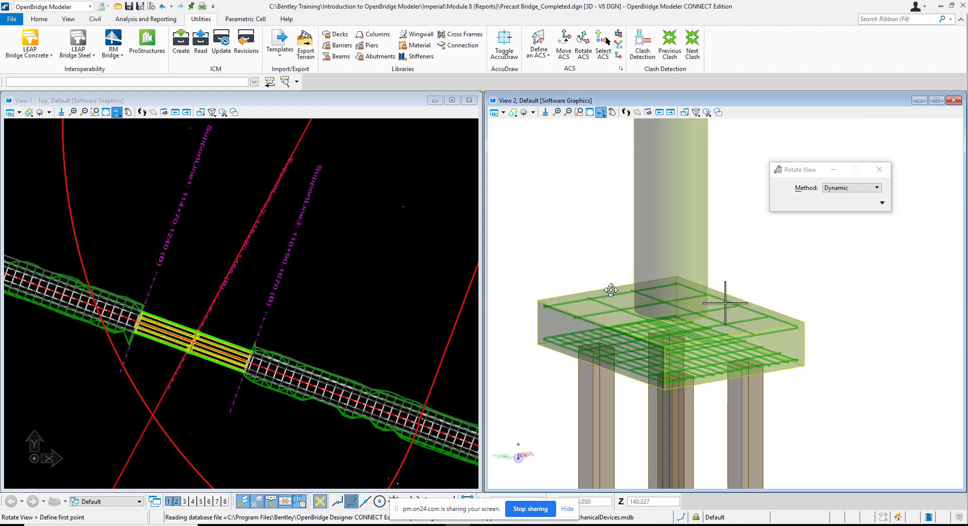
click(636, 312)
click(594, 322)
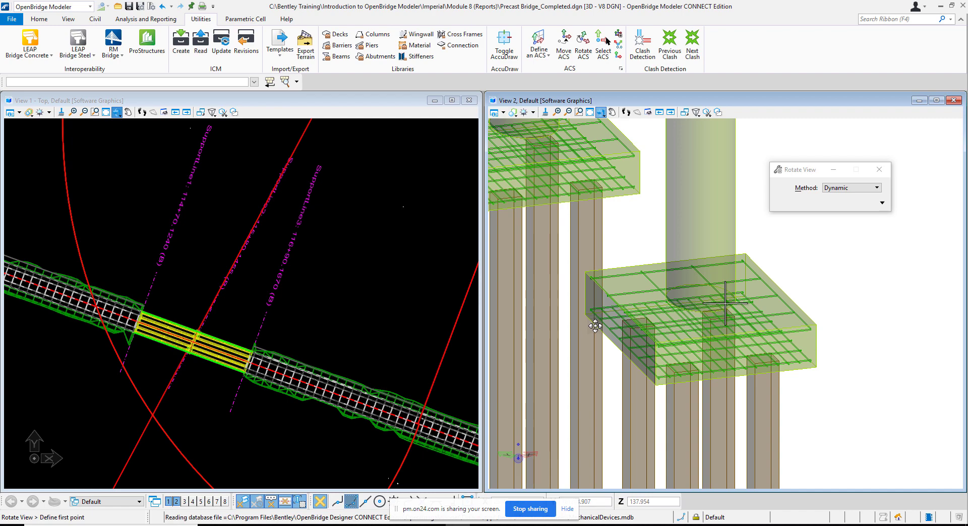
click(595, 323)
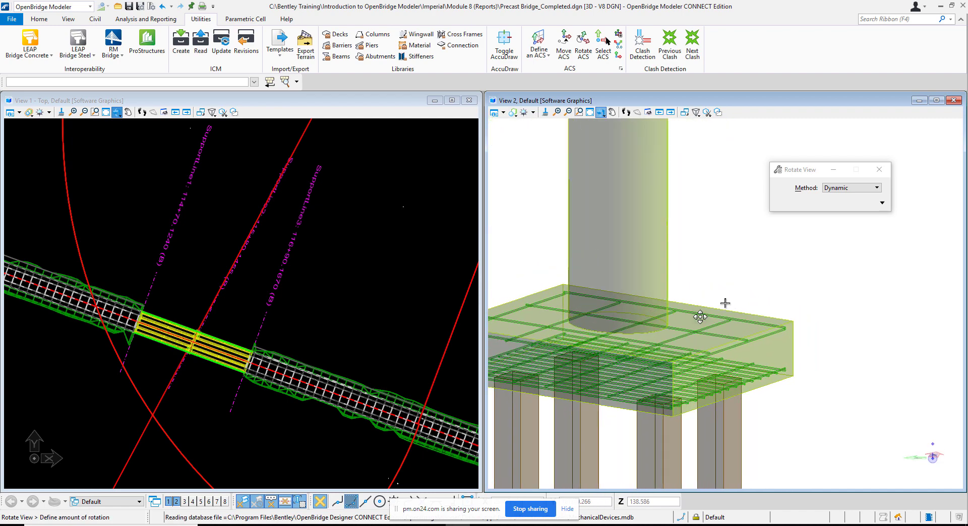
click(725, 303)
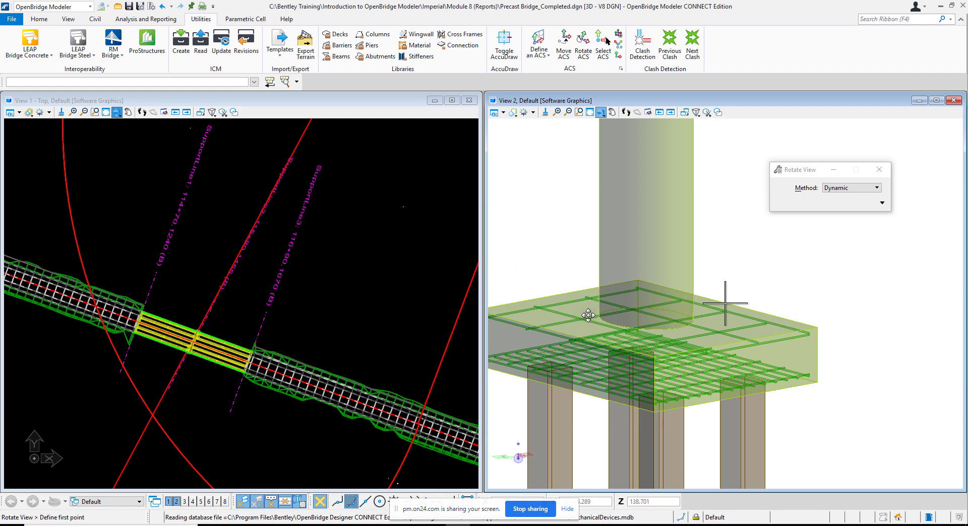
- Switch to the ProConcrete workflow and set View 2's display style to Wireframe so the footing rebar can be picked
click(63, 8)
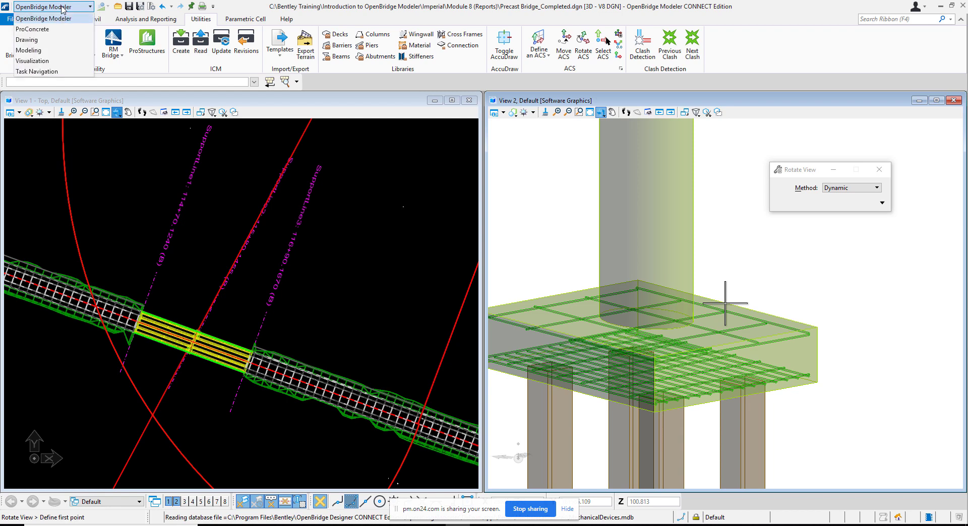
click(47, 30)
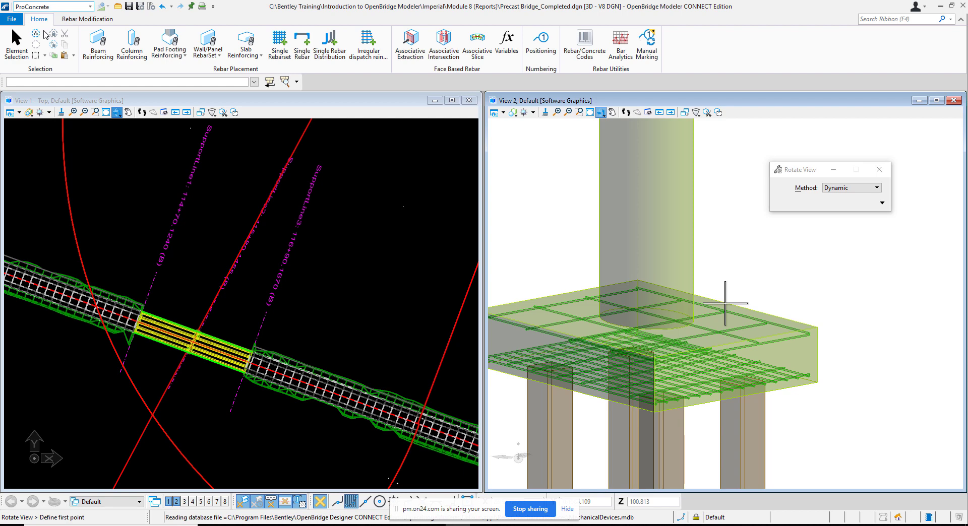
click(17, 43)
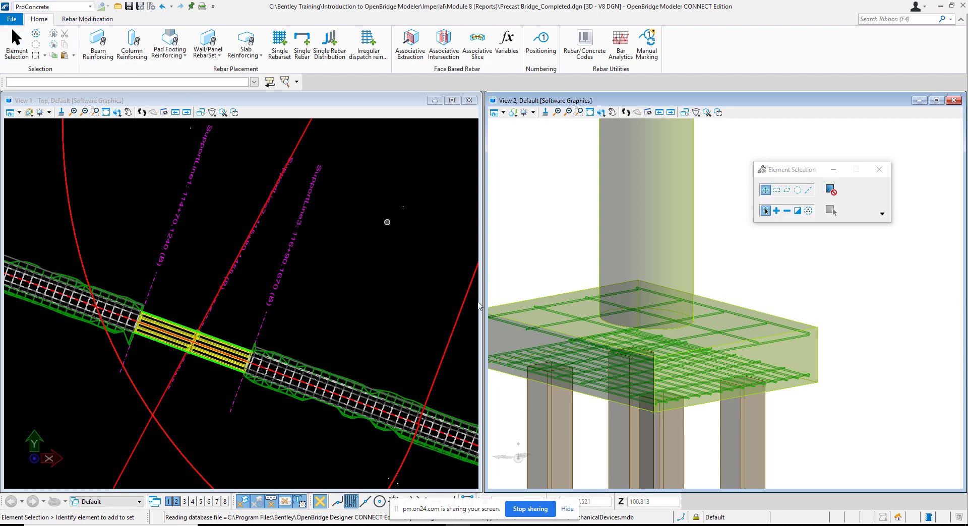
click(579, 338)
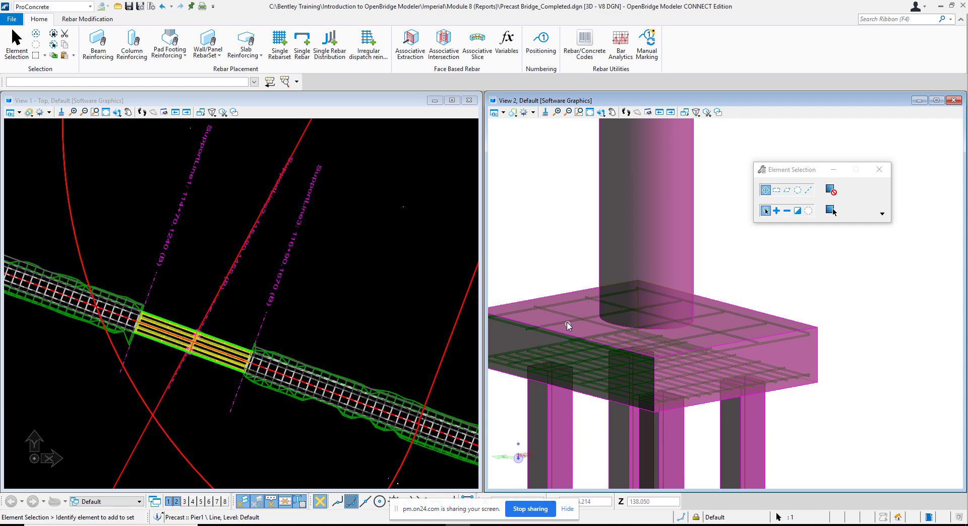
click(504, 114)
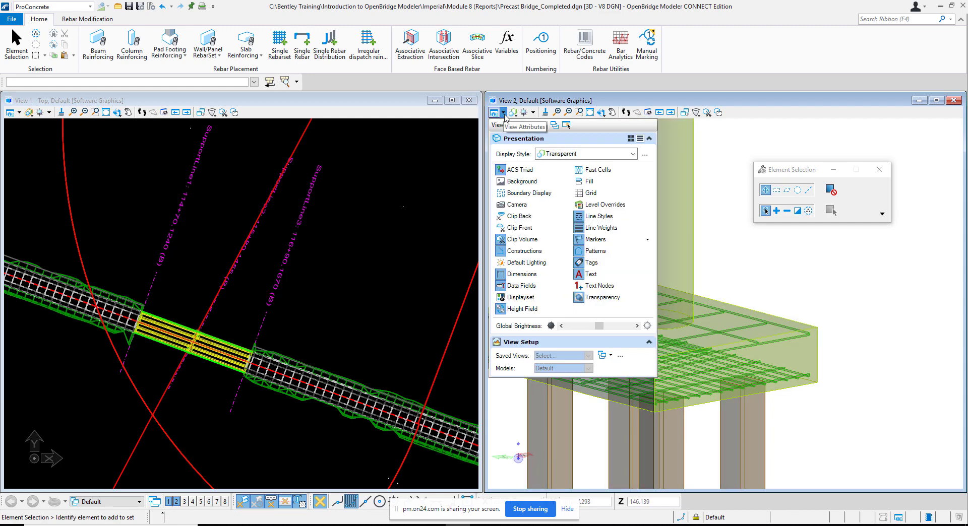
click(633, 154)
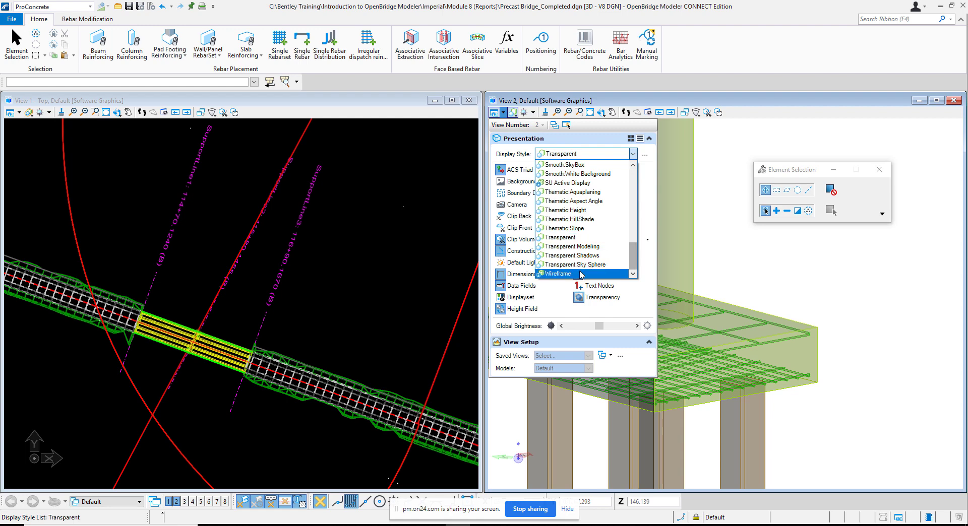
click(575, 275)
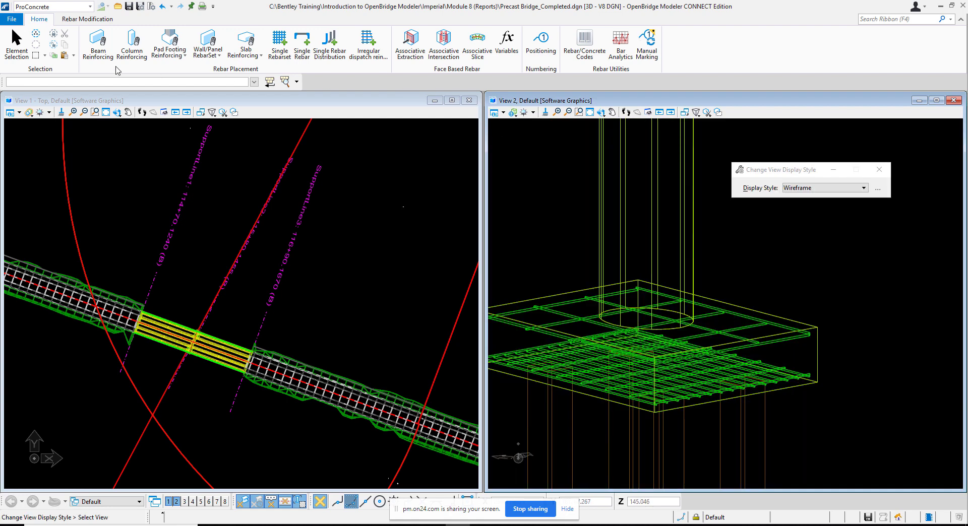
- Open the Pad Footing Reinforcing settings for the pier footing's rebar, keeping the footing in View 2 unobstructed
click(17, 40)
click(572, 319)
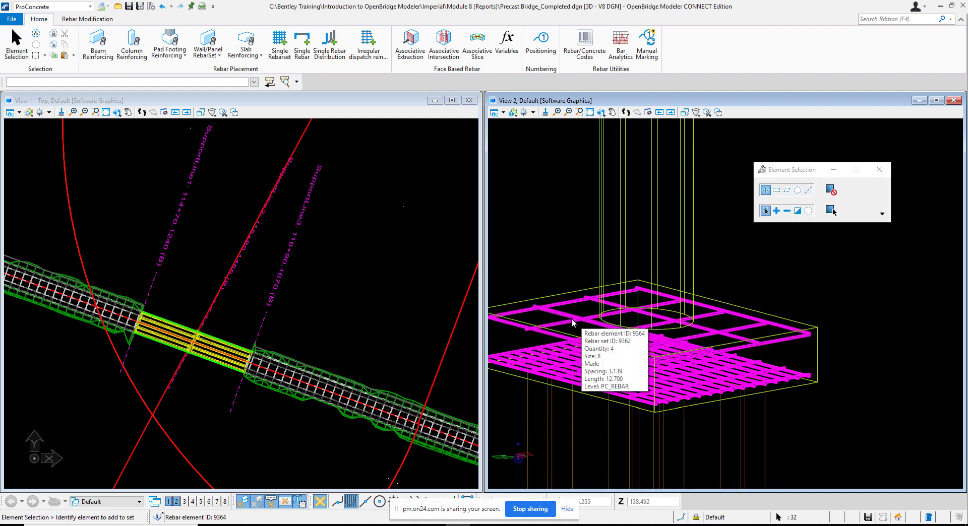
double_click(571, 320)
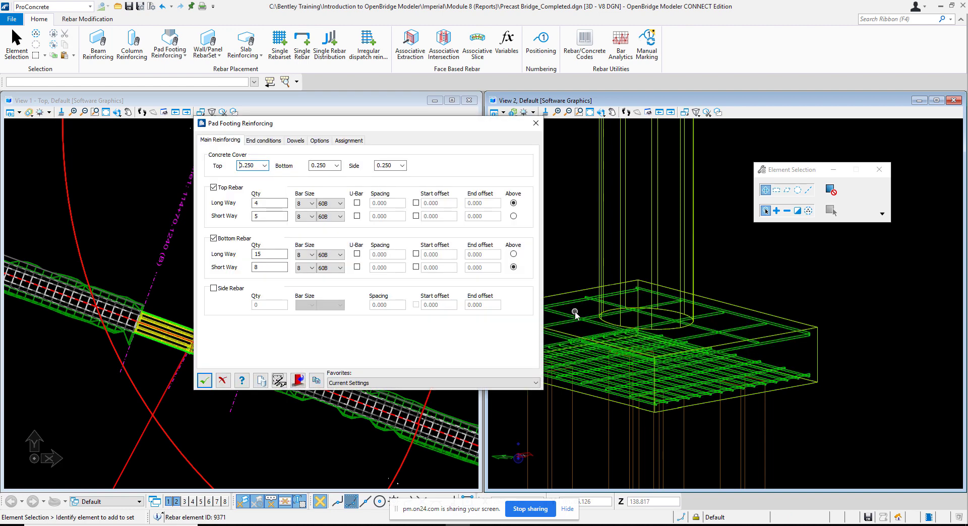
drag(291, 127, 200, 115)
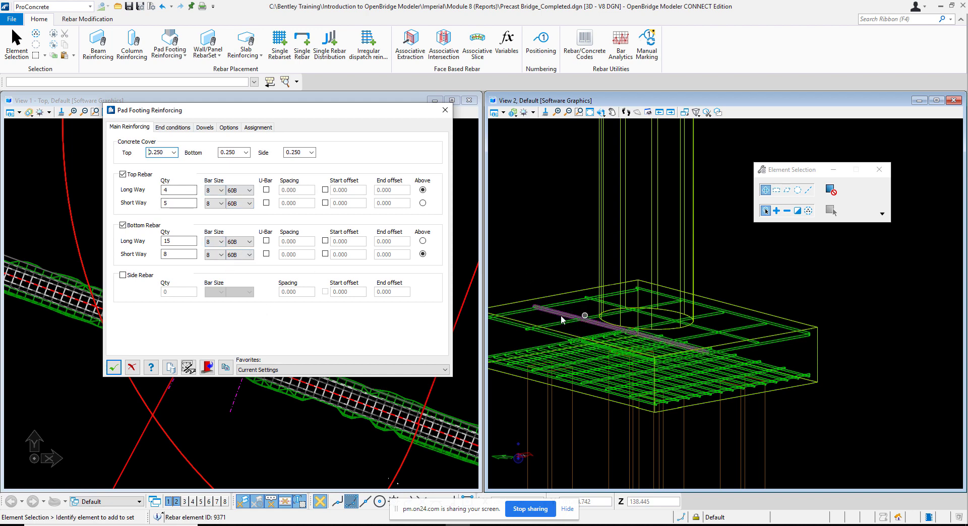
- Set the end conditions of the footing's top long-way and short-way bars to Bend
click(173, 127)
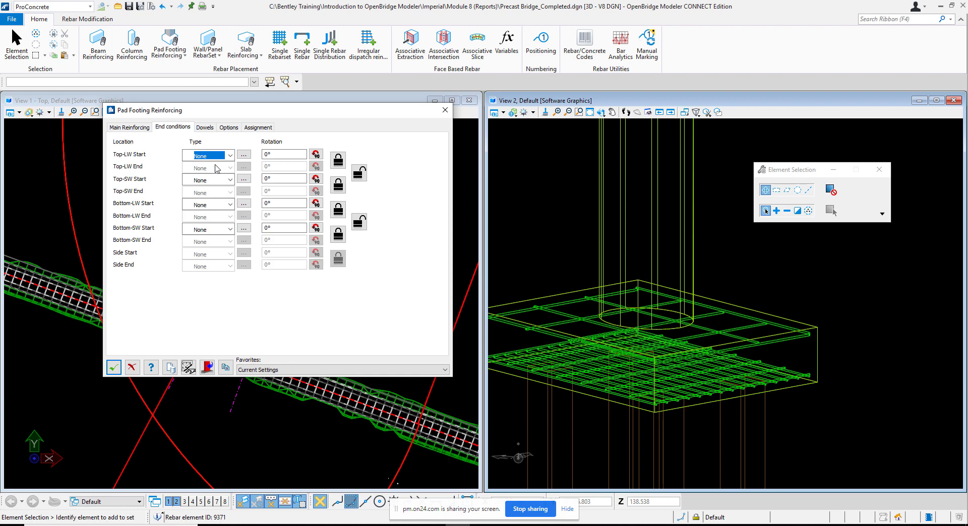
click(230, 155)
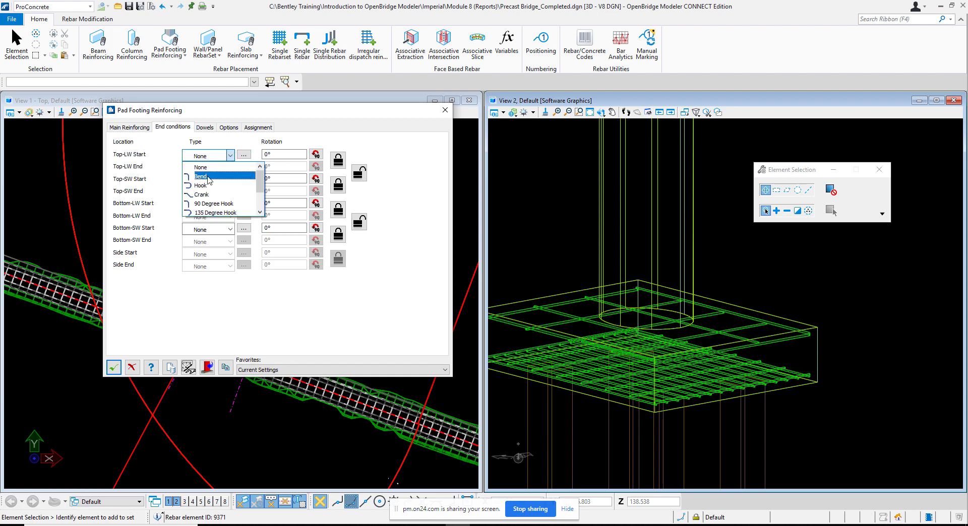
click(210, 176)
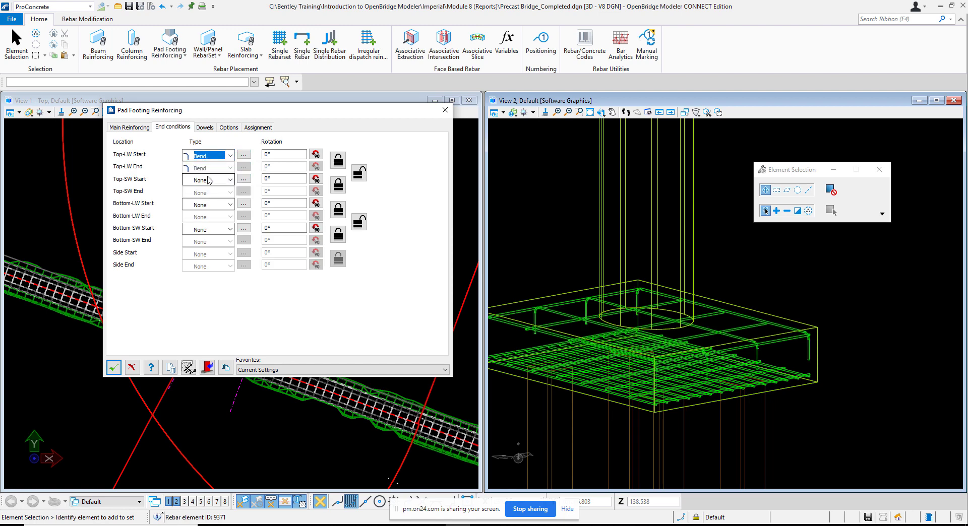
click(230, 180)
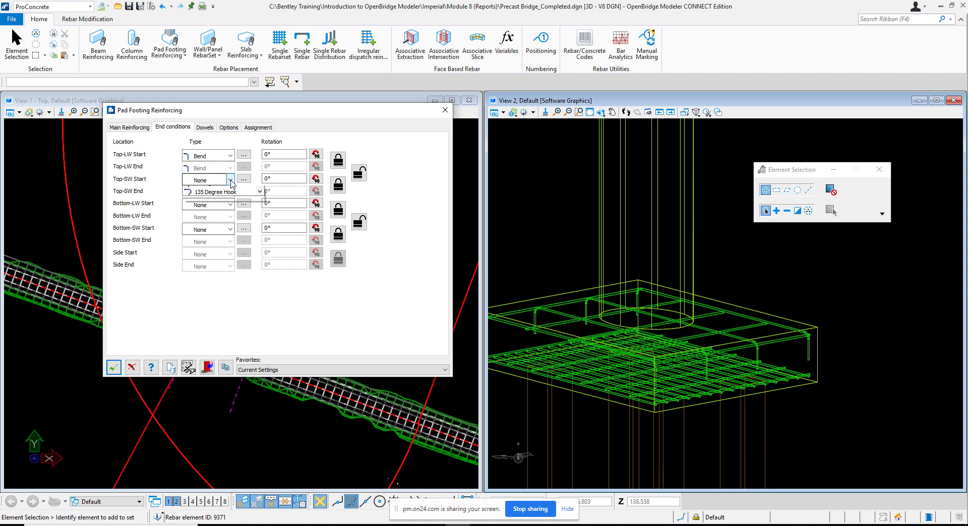
click(211, 201)
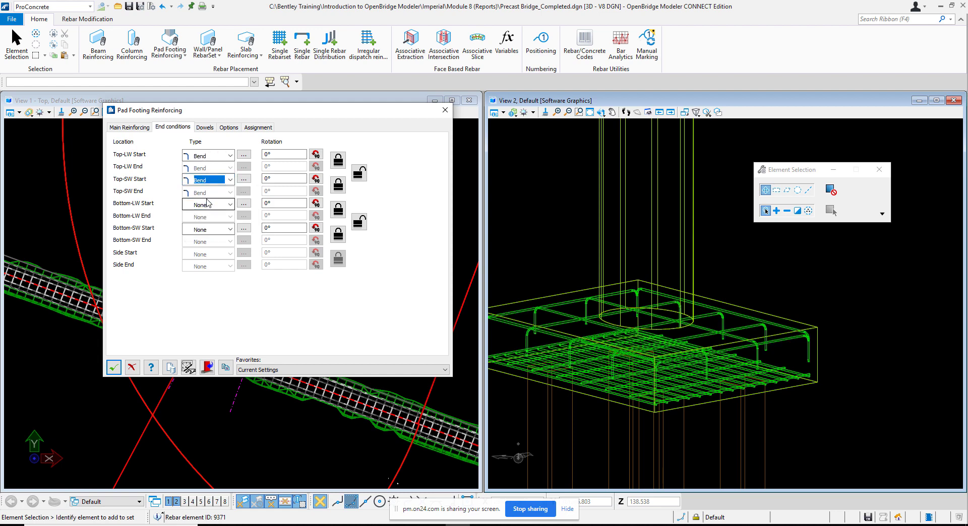
click(132, 129)
click(178, 128)
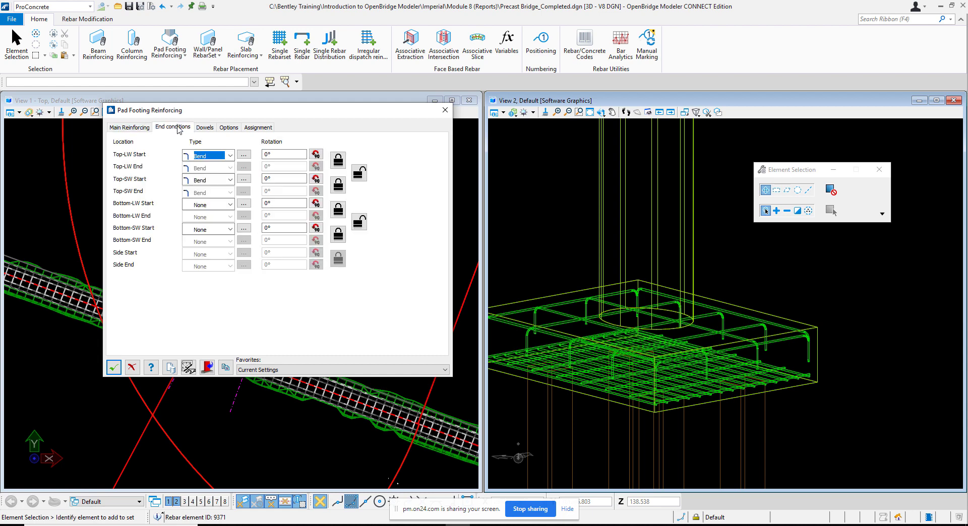
- Set the end conditions of the footing's bottom long-way and short-way bars to Hook
click(230, 204)
click(230, 239)
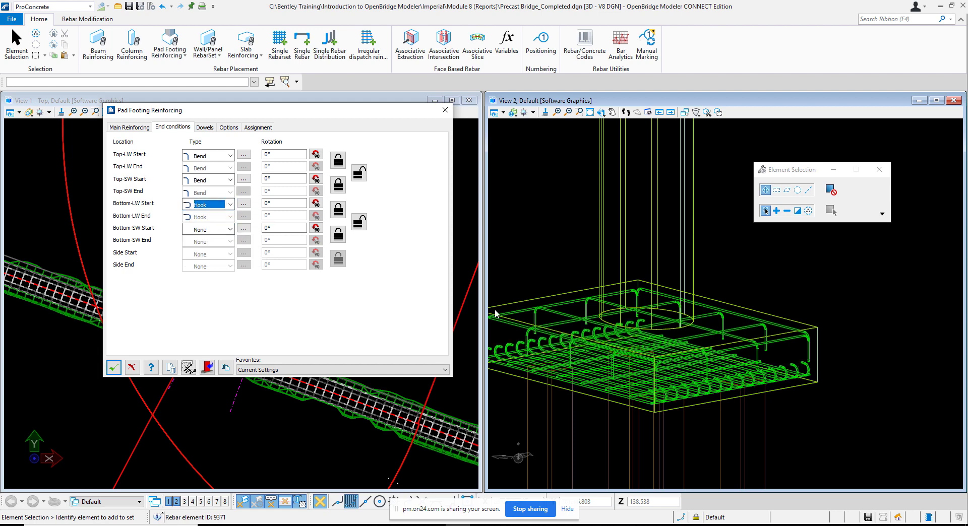
click(229, 229)
click(202, 258)
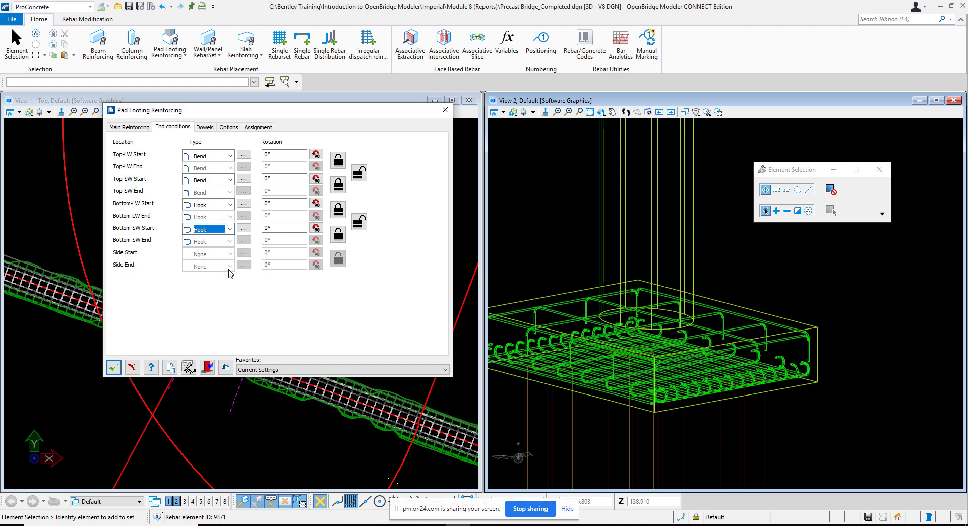
scroll(565, 342, up, 4)
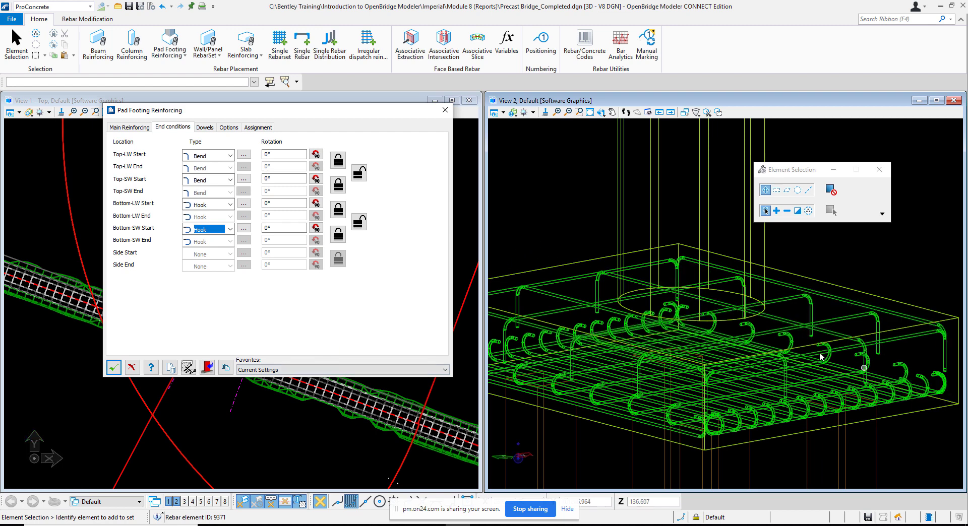
- Set the end conditions of the footing's top long-way and short-way bars to Hook and accept the reinforcement changes
click(221, 156)
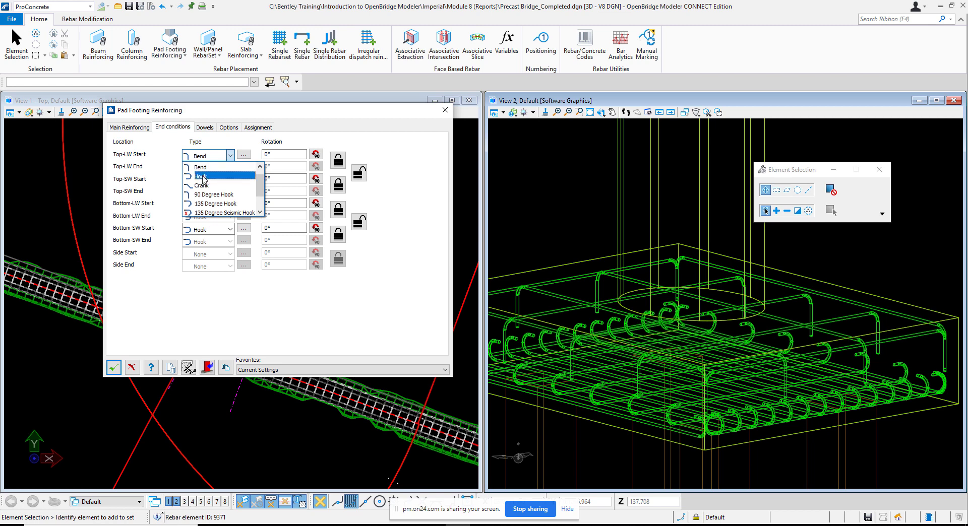
click(224, 177)
click(224, 178)
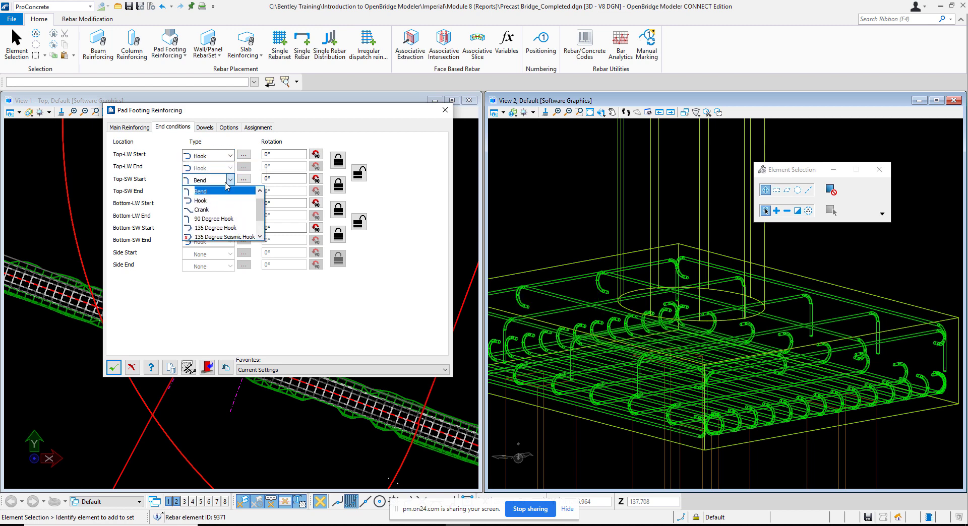
click(204, 196)
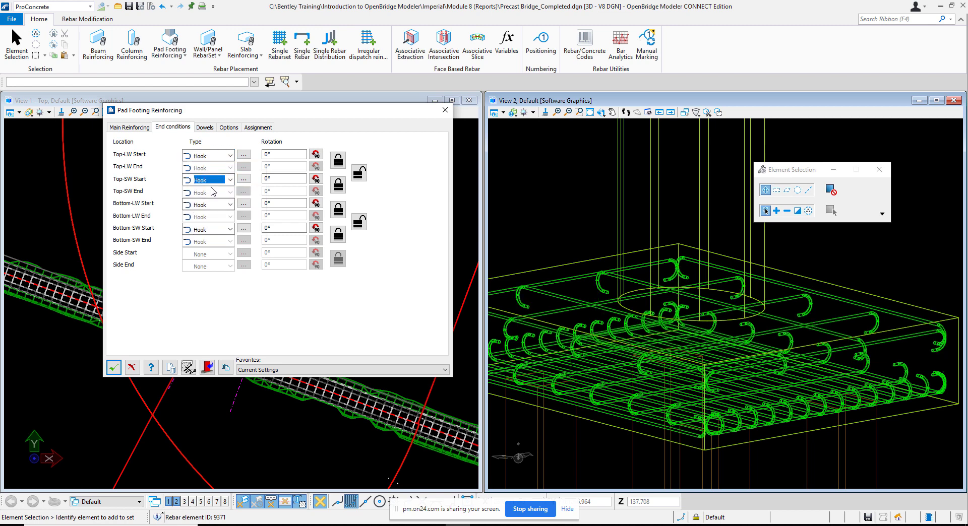
click(113, 368)
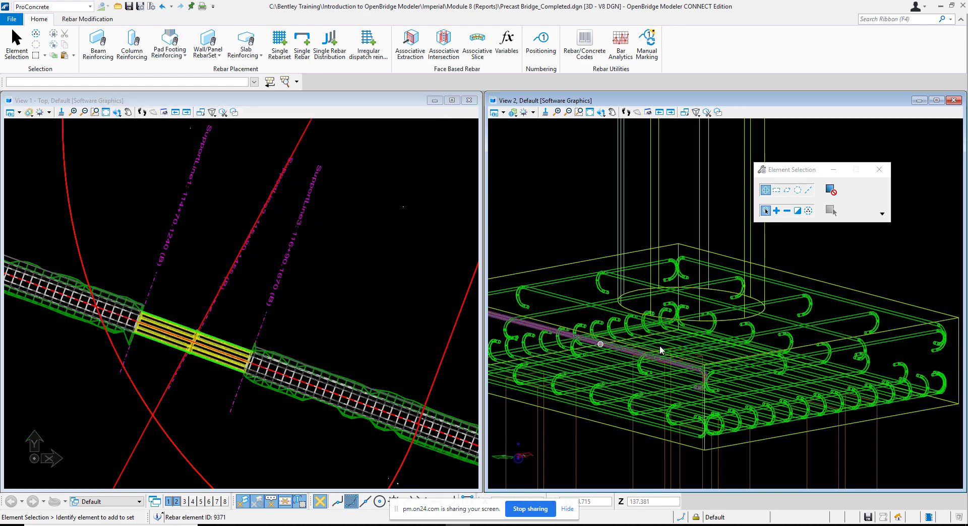
- Compare the two pier footings' reinforcement and review the rebar summary in Bar Analytics
scroll(664, 351, down, 4)
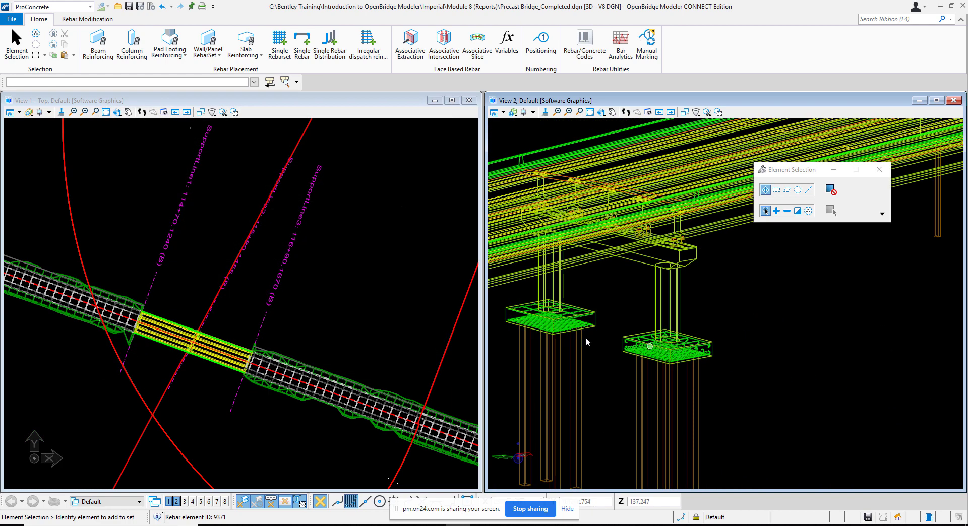
scroll(506, 319, up, 4)
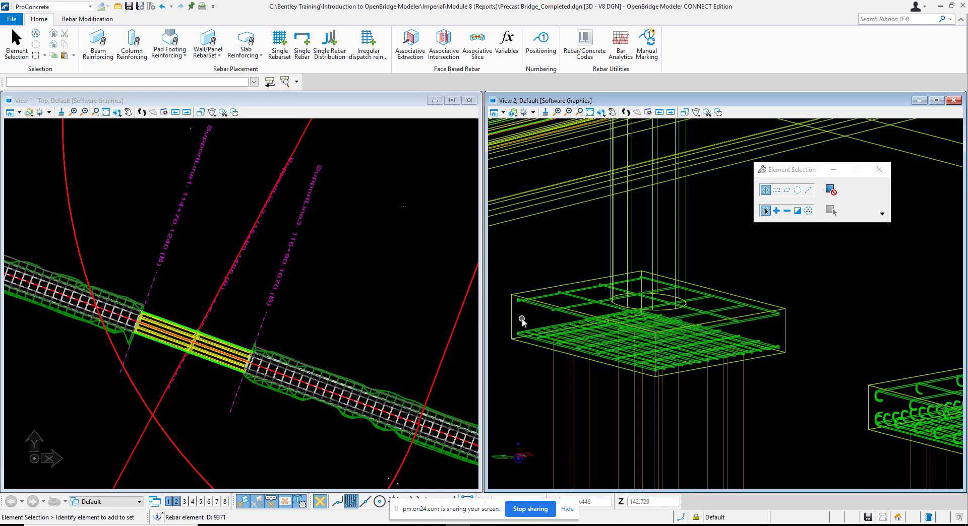
mouse_move(579, 345)
click(625, 49)
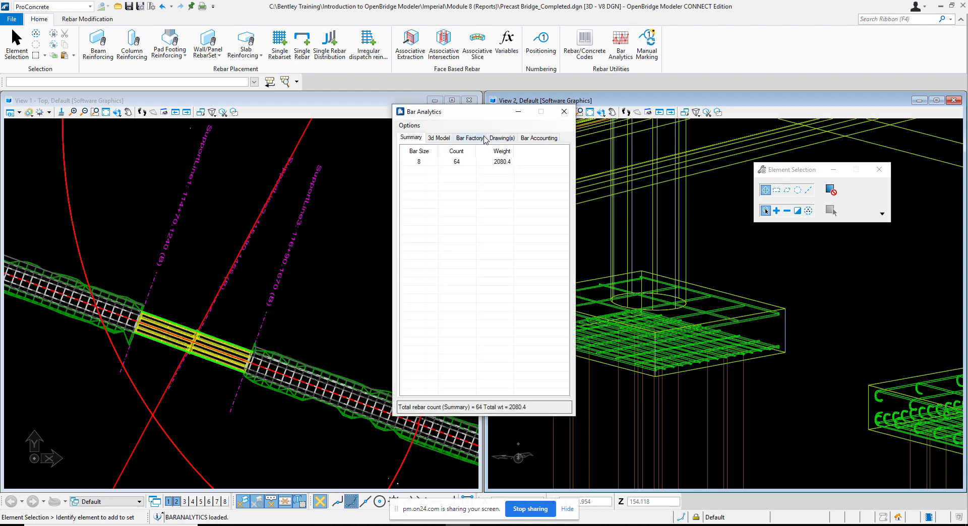
click(565, 112)
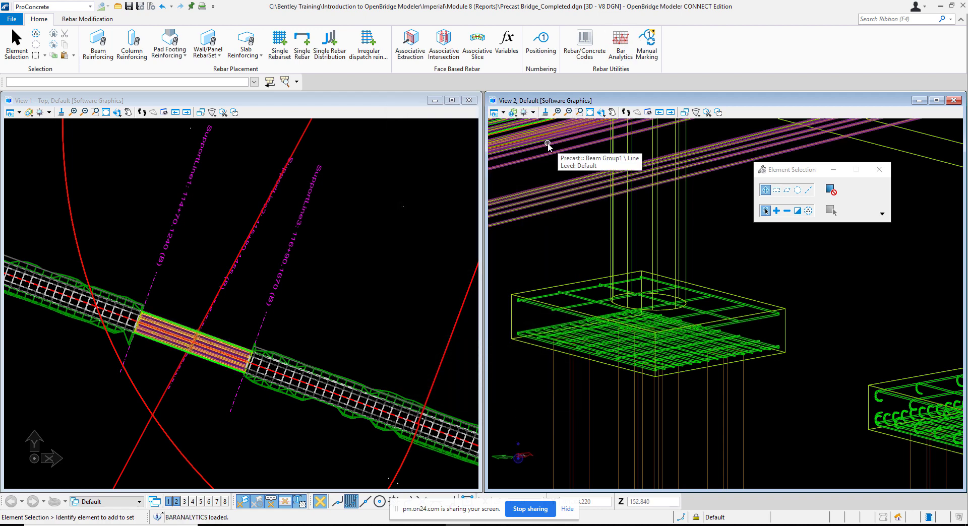
- Return to the OpenBridge Modeler workflow and run Update Analytics for LEAP Bridge Concrete
click(53, 6)
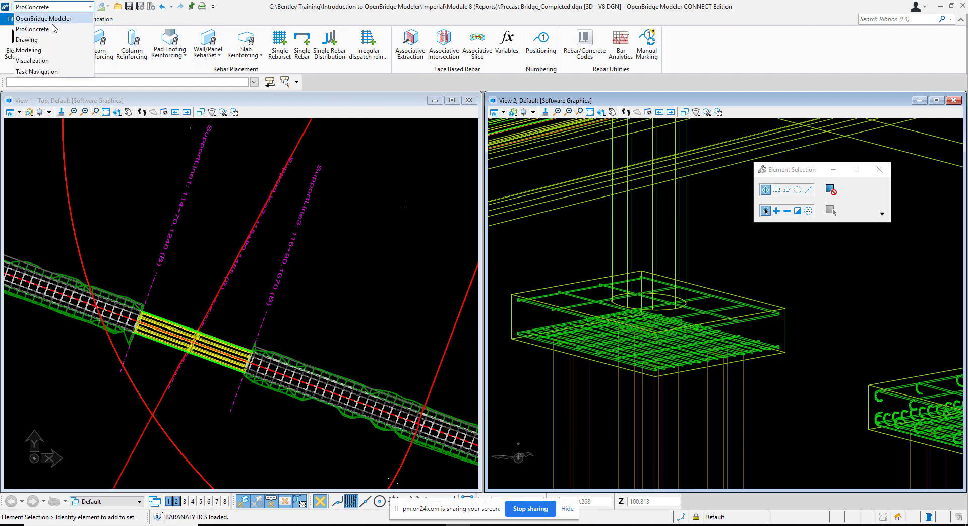
click(65, 21)
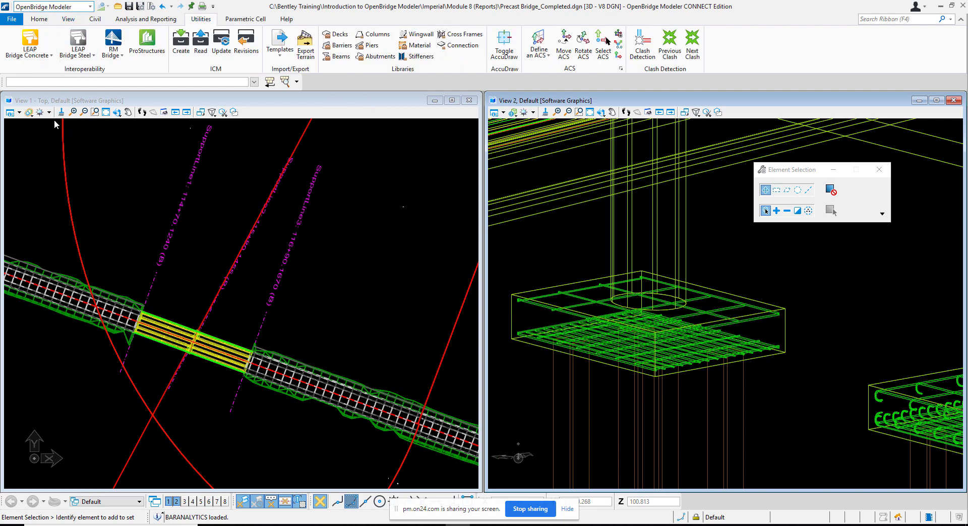
click(51, 56)
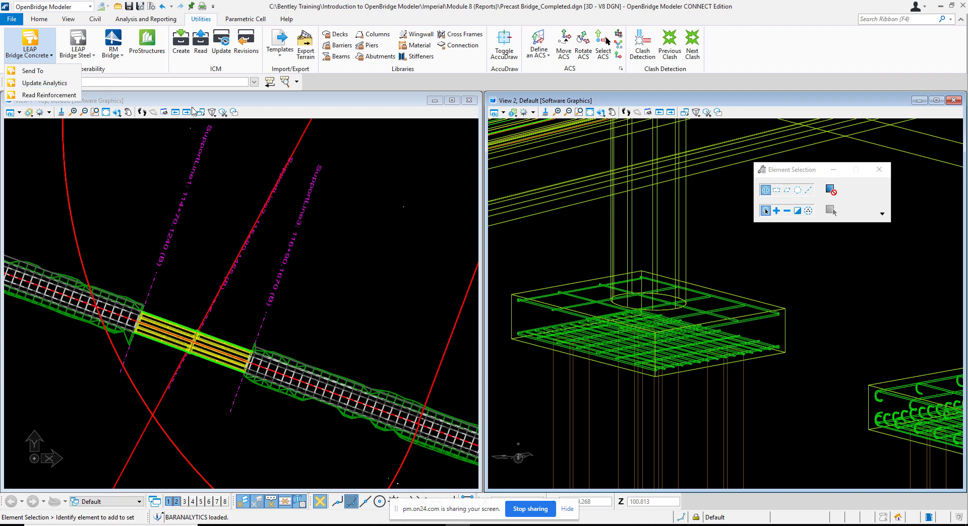
click(45, 83)
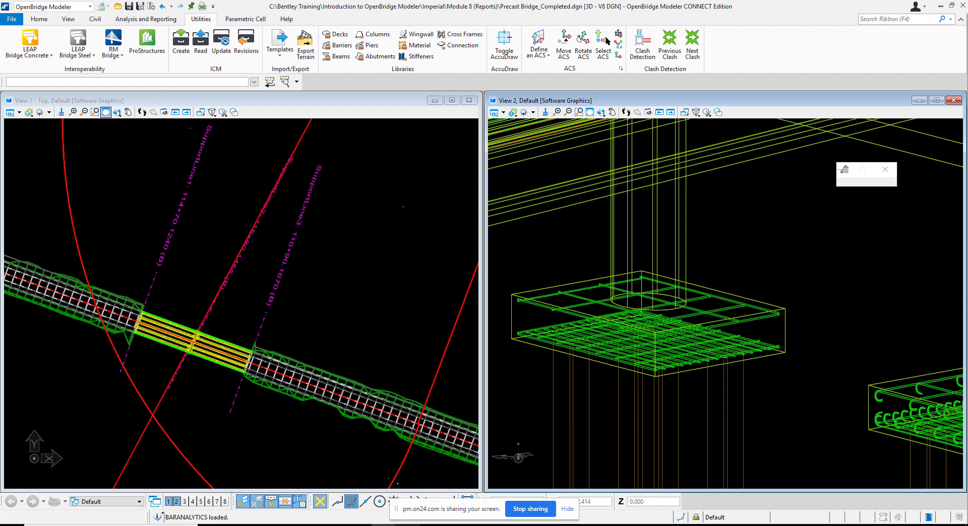
- Switch to OpenBridge Designer and show the Analysis applications for Precast Bridge.dgn among the standalone file groups
click(408, 525)
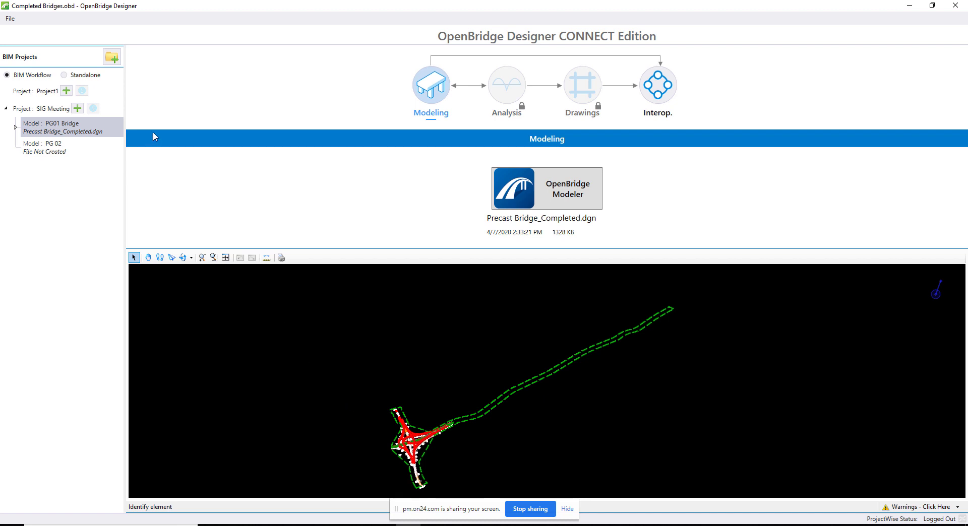
click(64, 75)
click(81, 75)
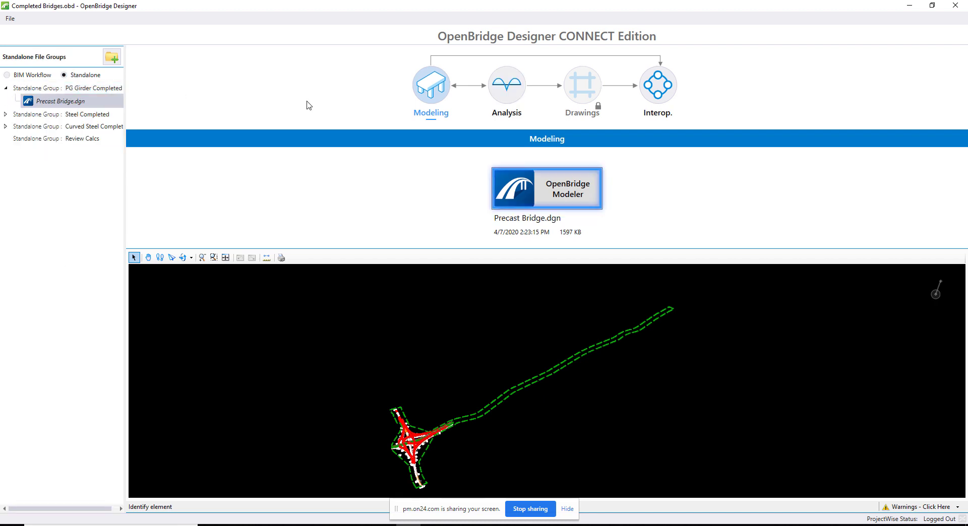
click(507, 95)
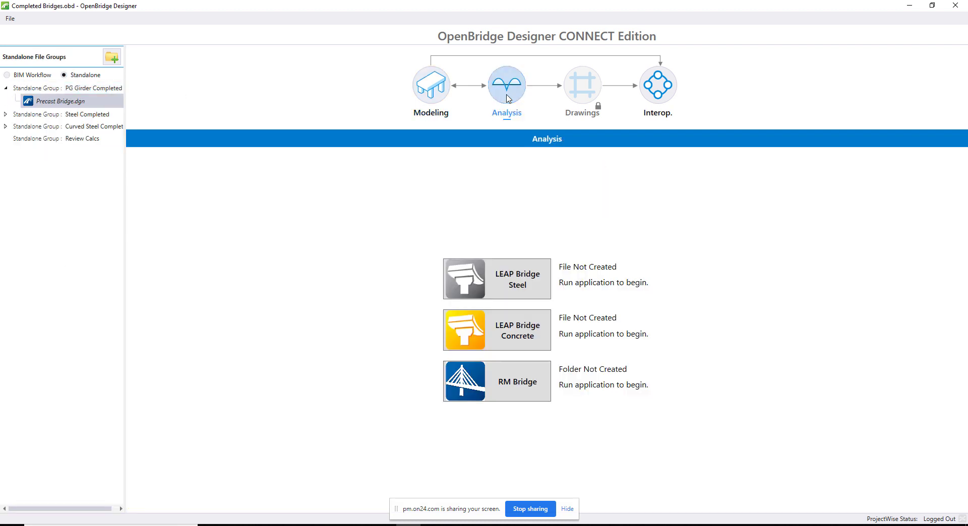